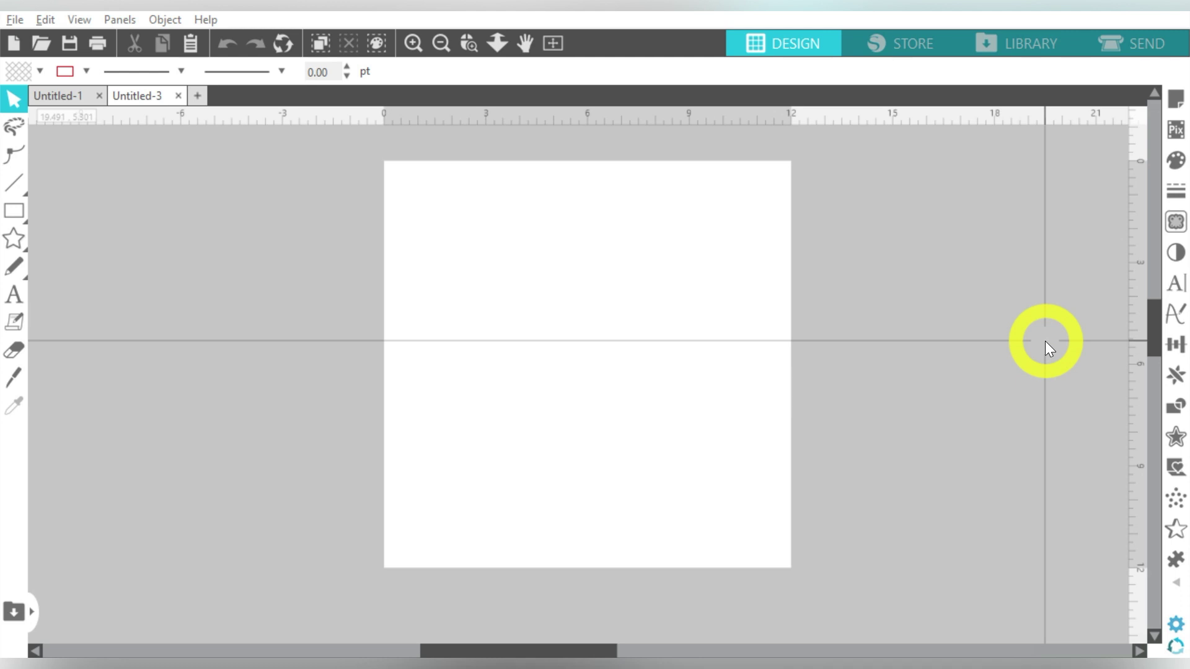
Draw a rectangle with locked aspect ratio and size it to a 15.5 in square
{"action": "left_click", "coordinate": [13, 211]}
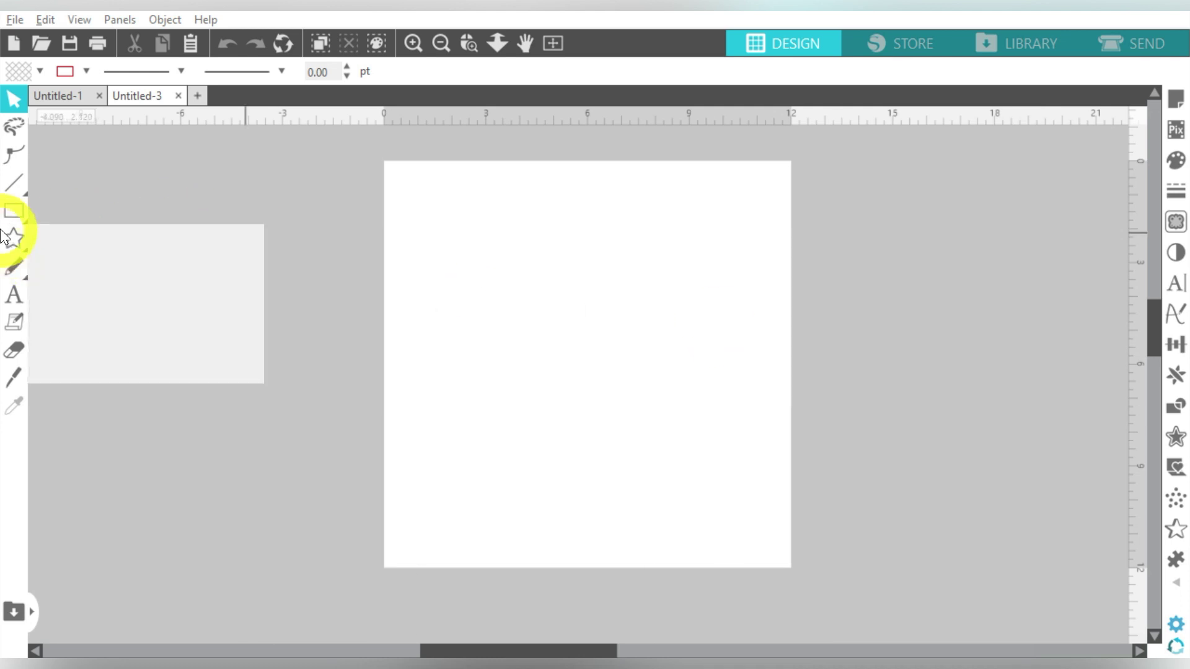
{"action": "left_click", "coordinate": [40, 210]}
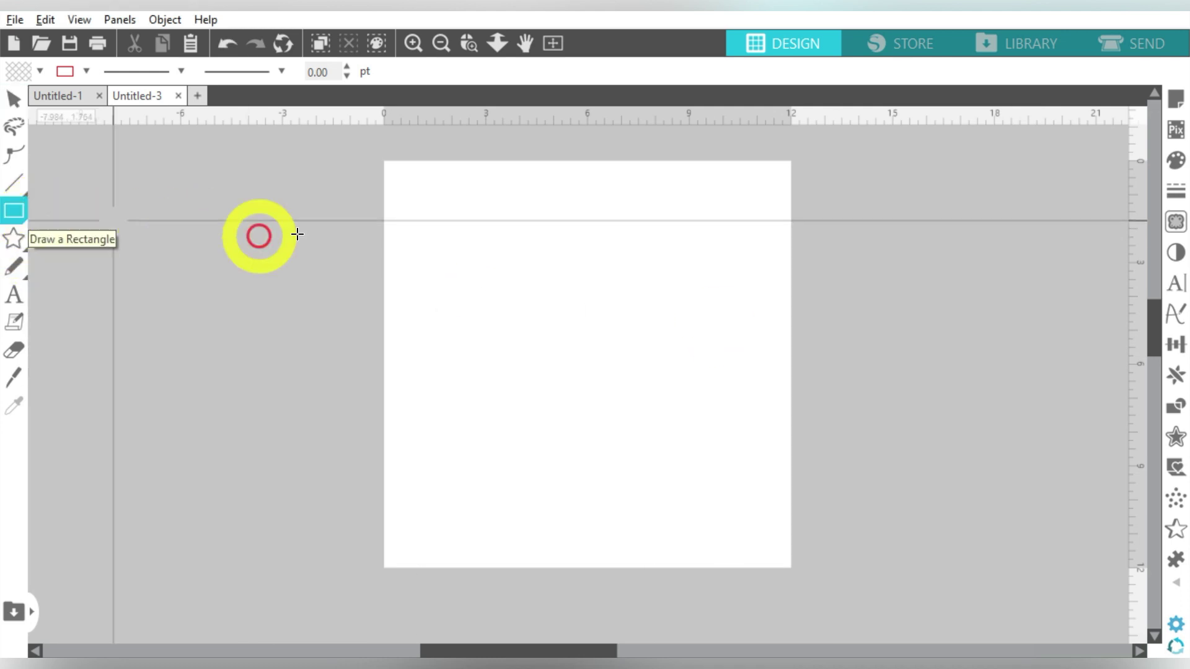
{"action": "mouse_move", "coordinate": [432, 213]}
{"action": "left_mouse_down"}
{"action": "mouse_move", "coordinate": [524, 325]}
{"action": "mouse_move", "coordinate": [638, 429]}
{"action": "left_mouse_up"}
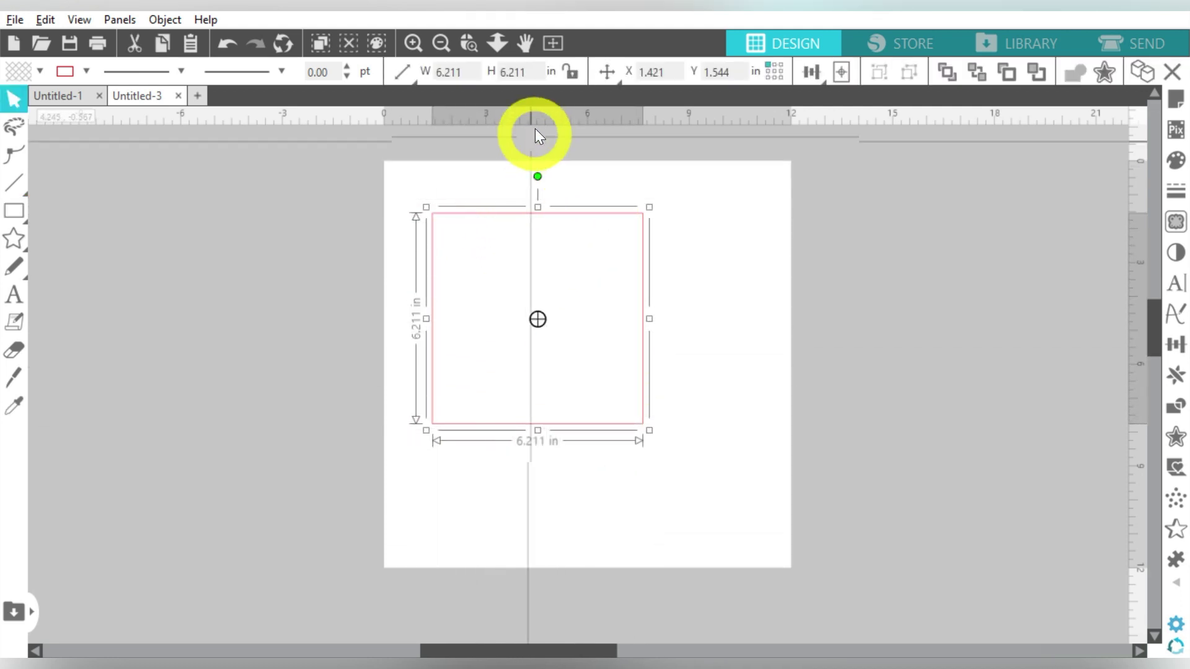
{"action": "left_click", "coordinate": [572, 73]}
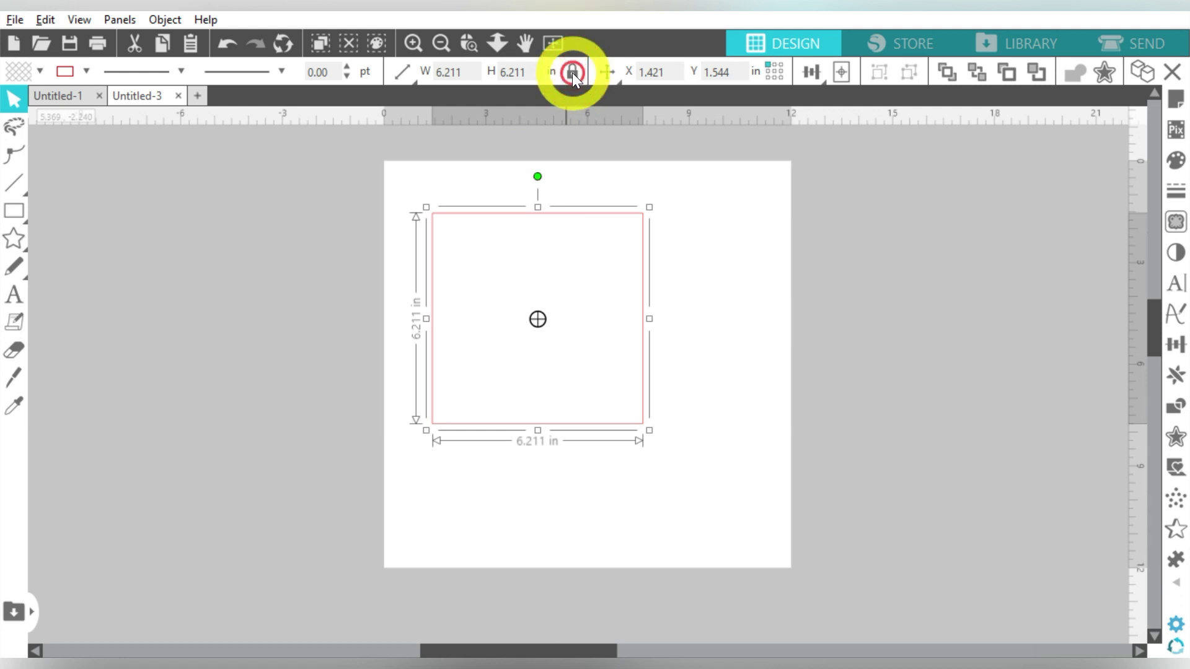
{"action": "left_click", "coordinate": [479, 71]}
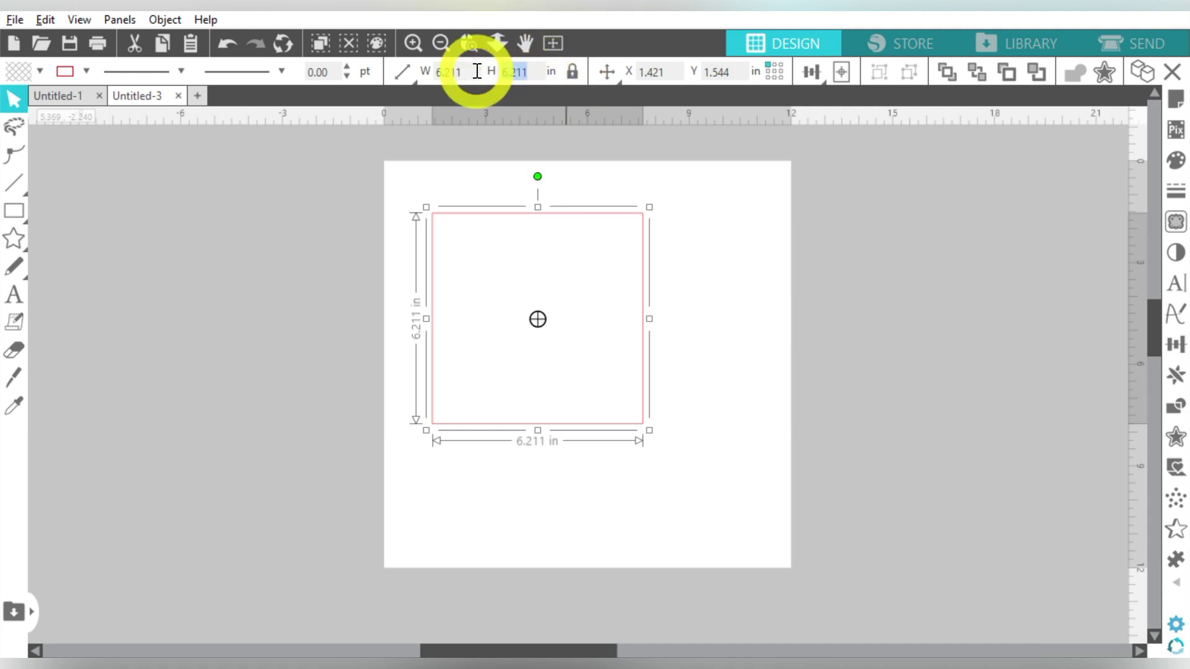
{"action": "type", "text": "15.5"}
{"action": "key", "text": "Return"}
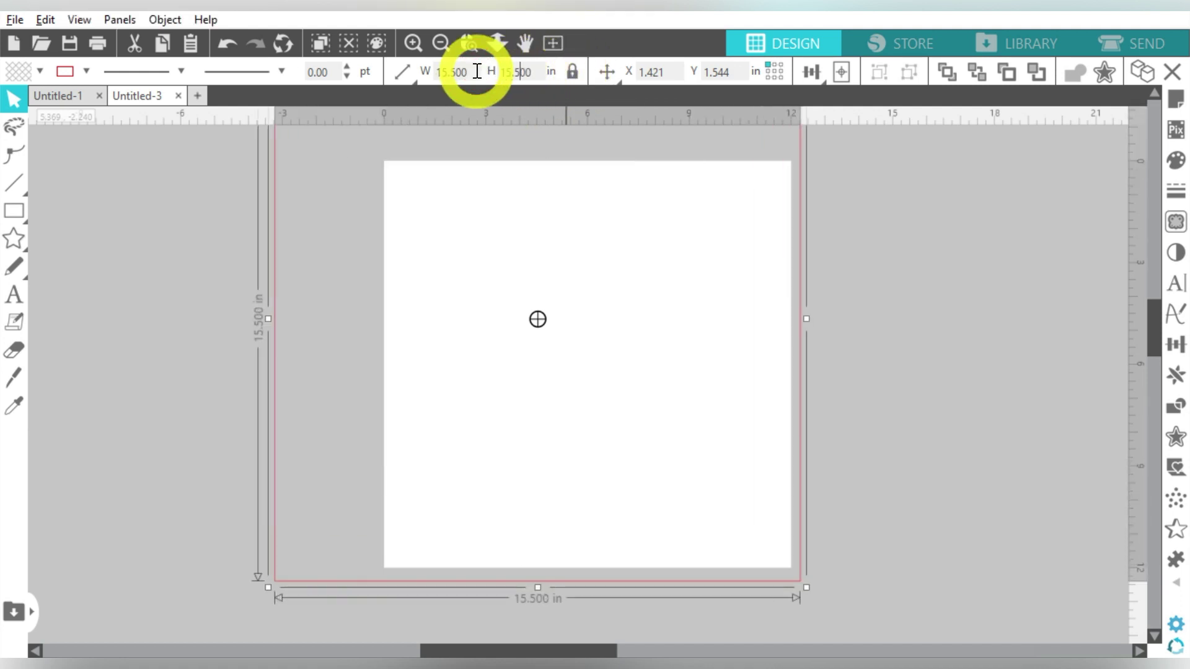
Move the square left of the page and duplicate it beside the original
{"action": "left_click", "coordinate": [437, 44]}
{"action": "left_click", "coordinate": [437, 45]}
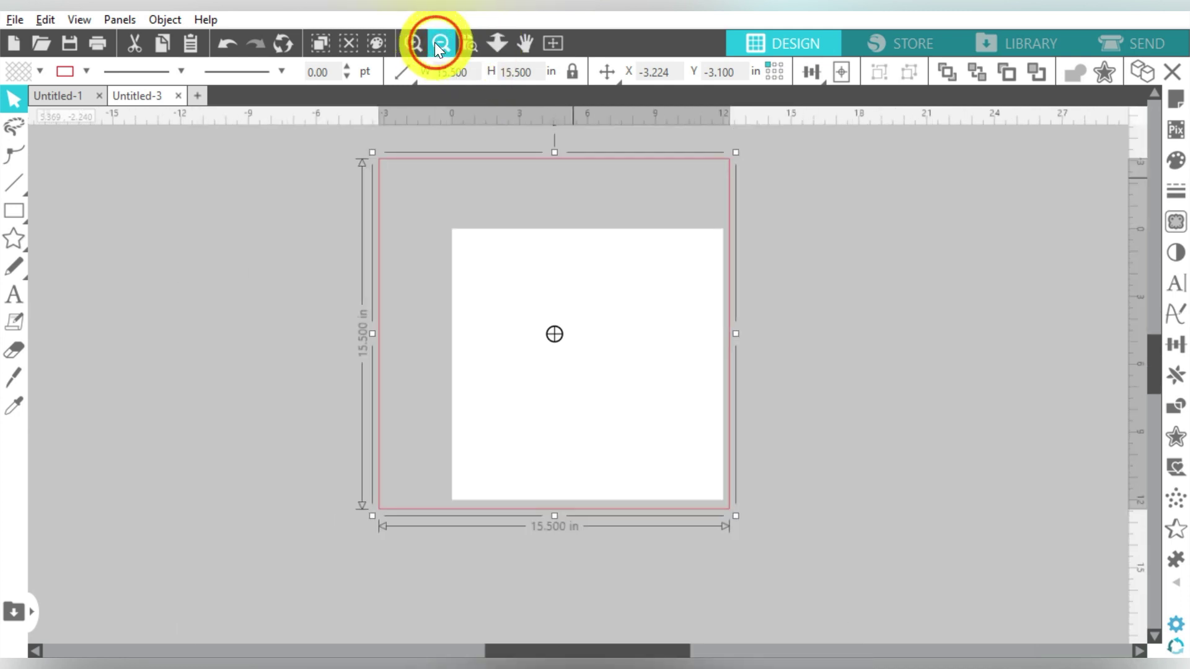
{"action": "left_click", "coordinate": [438, 45]}
{"action": "left_click_drag", "start_coordinate": [588, 228], "coordinate": [410, 246]}
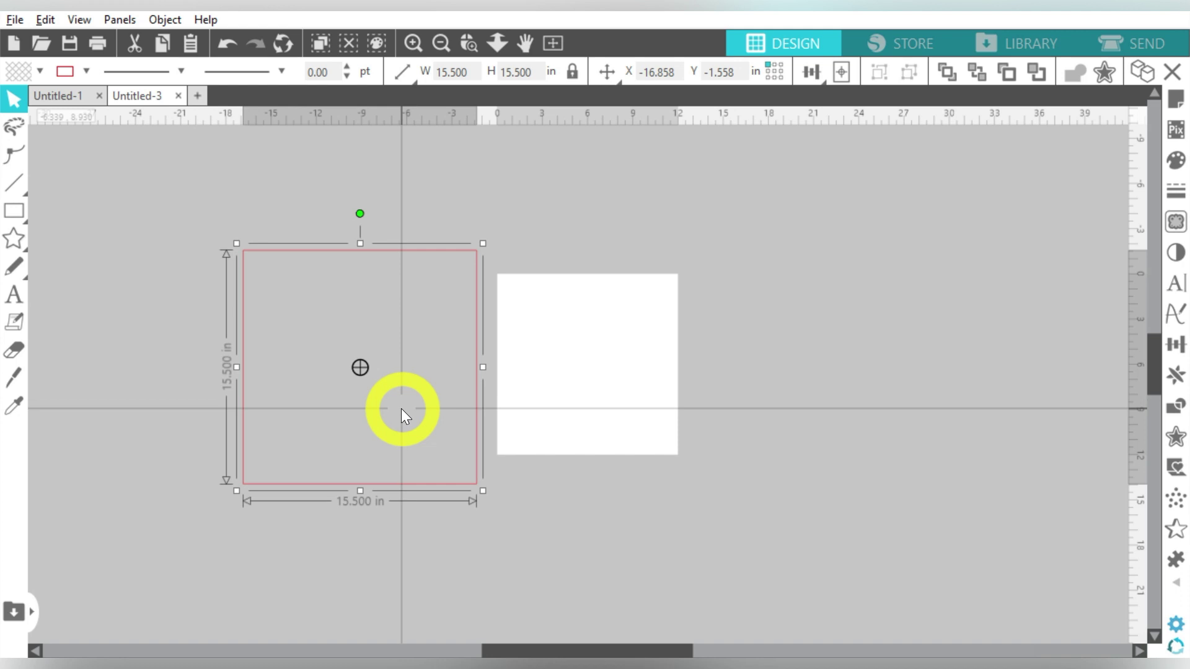
{"action": "key", "text": "ctrl+d"}
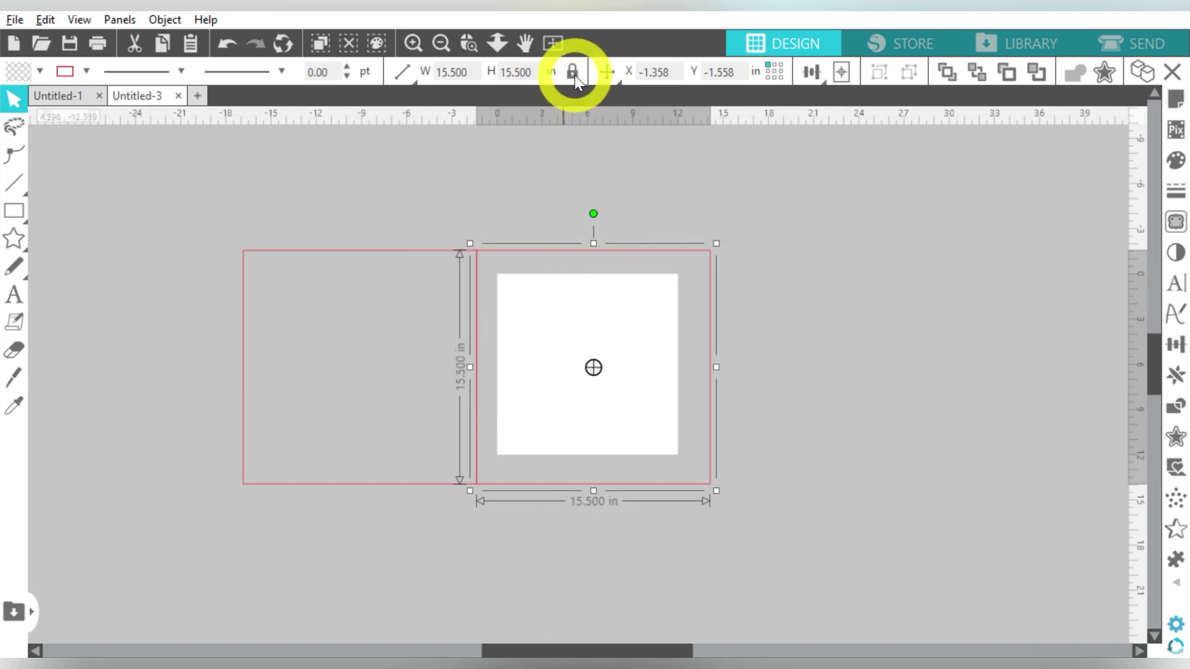
Make the copy 8 in tall and drag it onto the left square
{"action": "double_click", "coordinate": [543, 72]}
{"action": "type", "text": "8"}
{"action": "key", "text": "Return"}
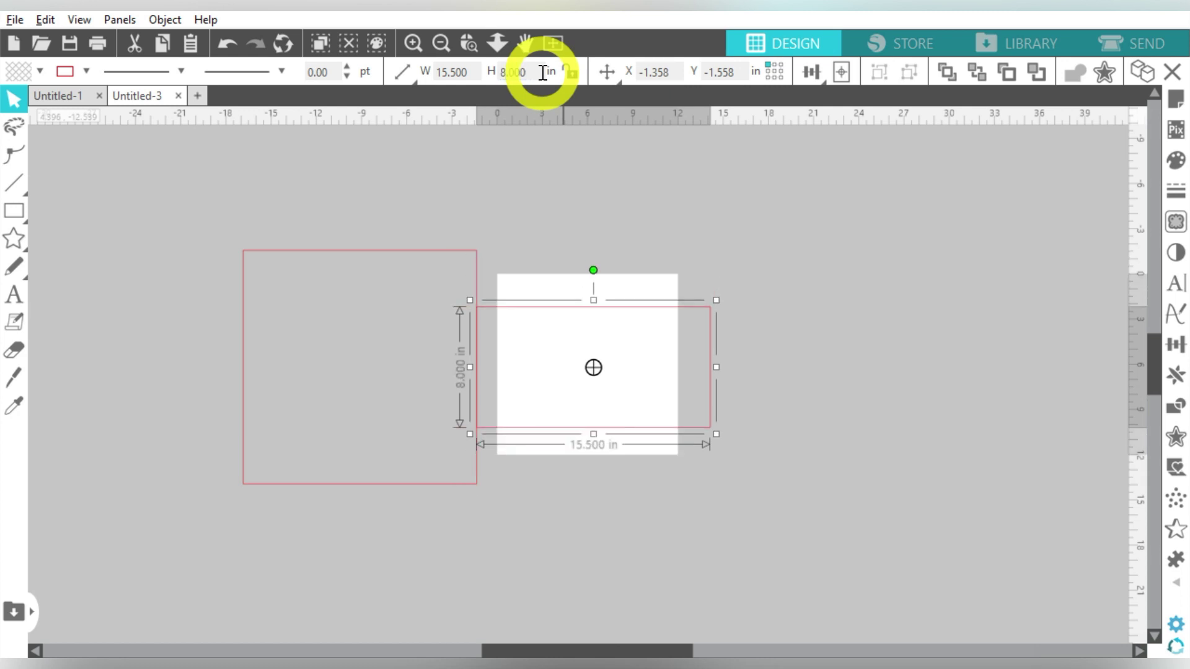
{"action": "left_click_drag", "start_coordinate": [638, 308], "coordinate": [403, 363]}
Align the two rectangles horizontally centred and along their bottom edges
{"action": "left_click_drag", "start_coordinate": [526, 306], "coordinate": [438, 384]}
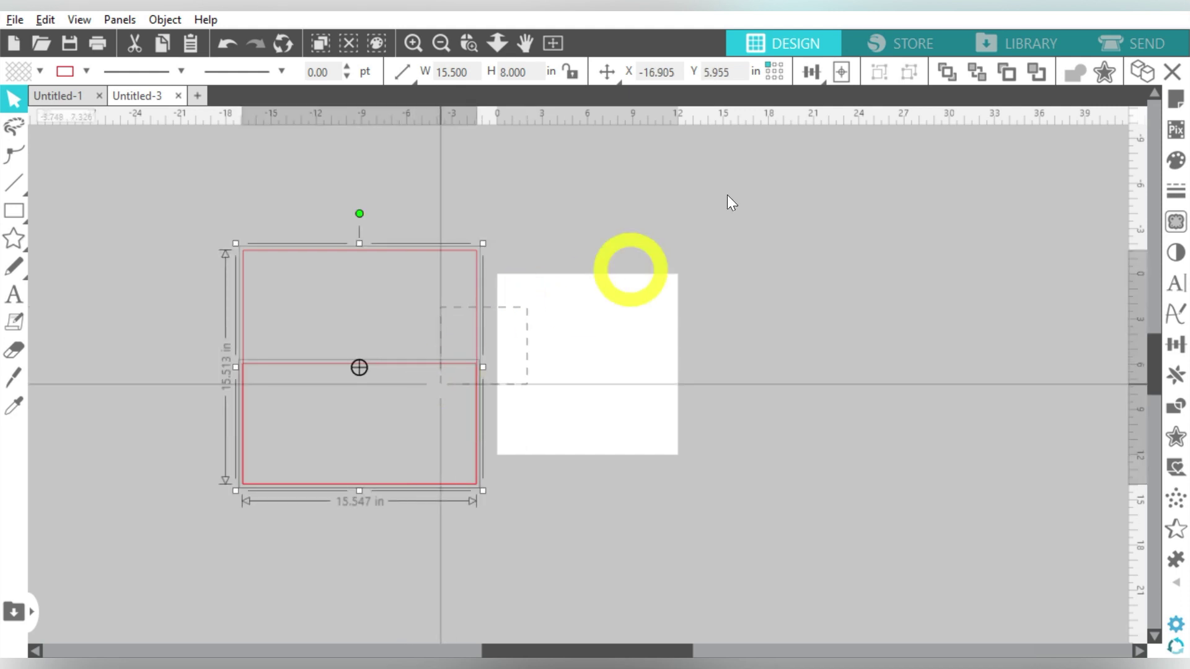
{"action": "left_click", "coordinate": [811, 72]}
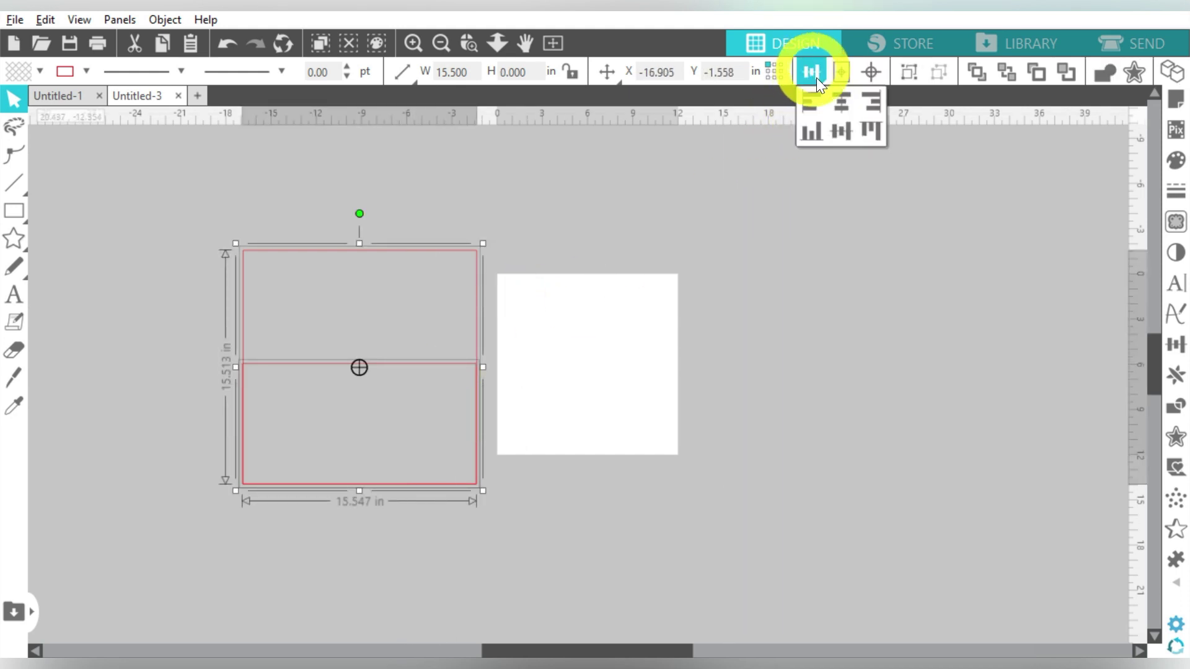
{"action": "left_click", "coordinate": [840, 101]}
{"action": "left_click", "coordinate": [812, 130]}
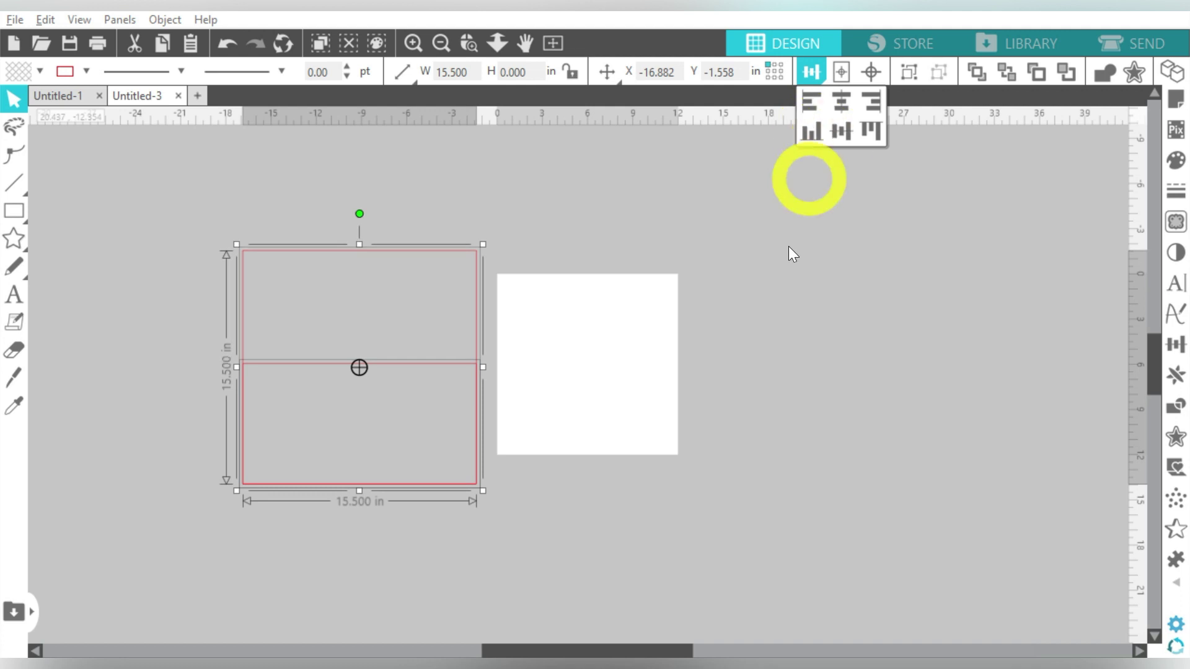
{"action": "left_click", "coordinate": [791, 295]}
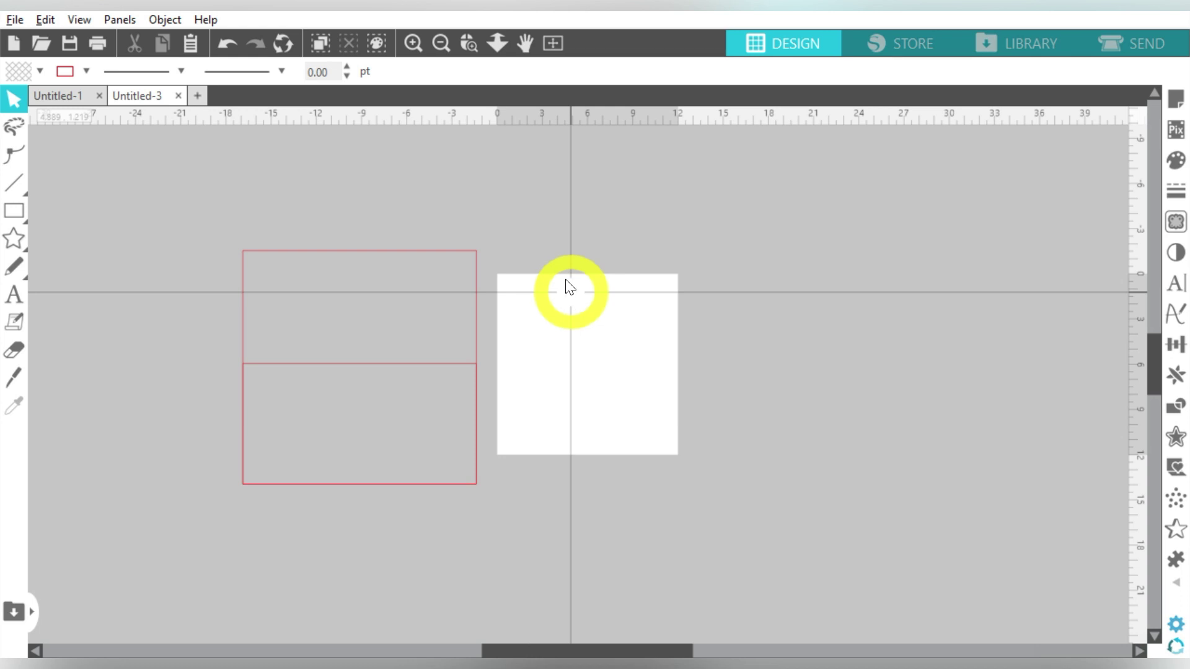
Move both rectangles to the right of the page
{"action": "left_click_drag", "start_coordinate": [557, 241], "coordinate": [390, 452]}
{"action": "left_click_drag", "start_coordinate": [388, 371], "coordinate": [923, 327]}
{"action": "left_click", "coordinate": [929, 275]}
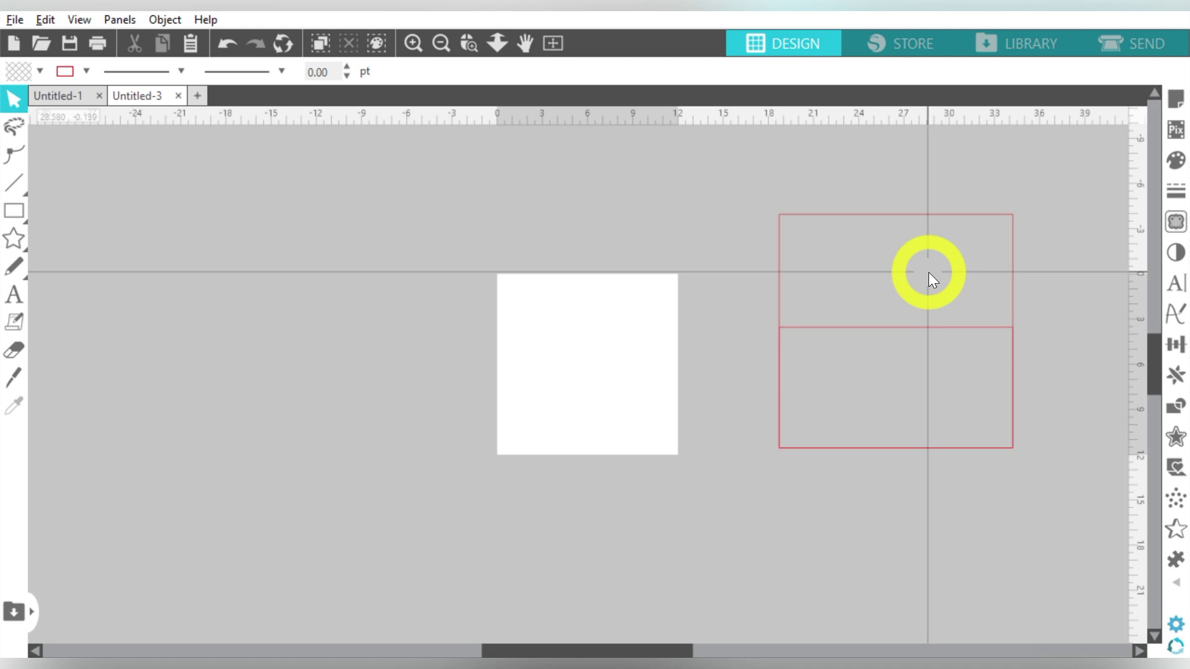
{"action": "key", "text": "alt+Tab"}
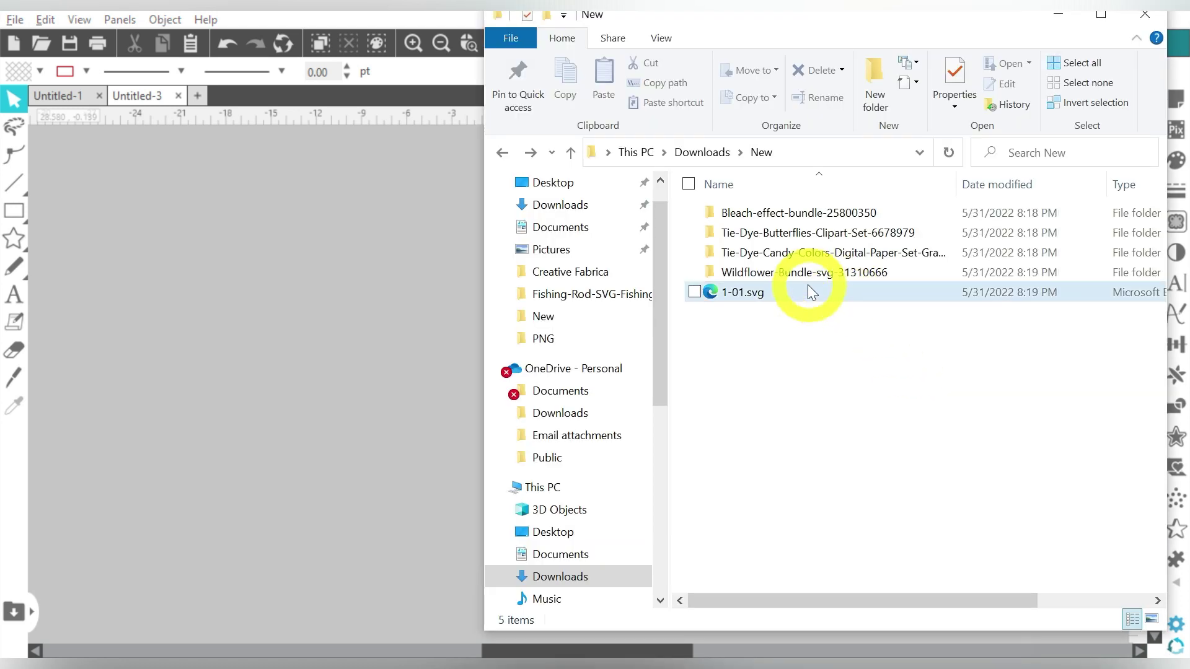
Import the butterfly kisses design 1-01.svg onto the canvas
{"action": "left_click", "coordinate": [844, 292]}
{"action": "left_click_drag", "start_coordinate": [852, 291], "coordinate": [349, 265]}
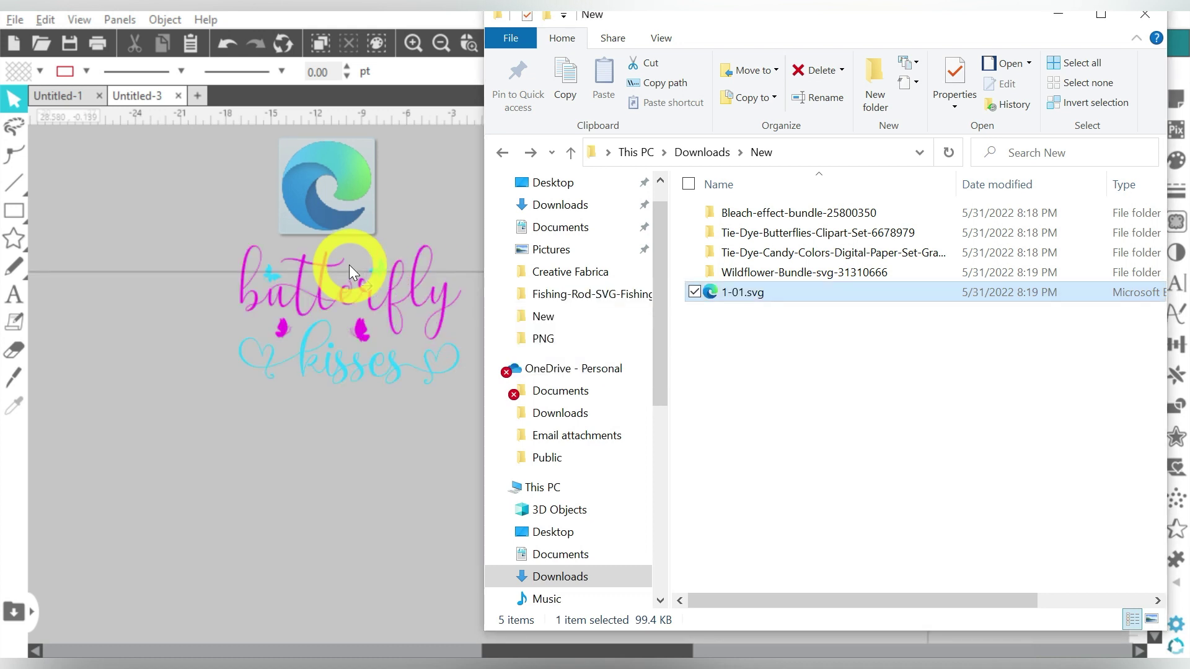
{"action": "left_click", "coordinate": [252, 292]}
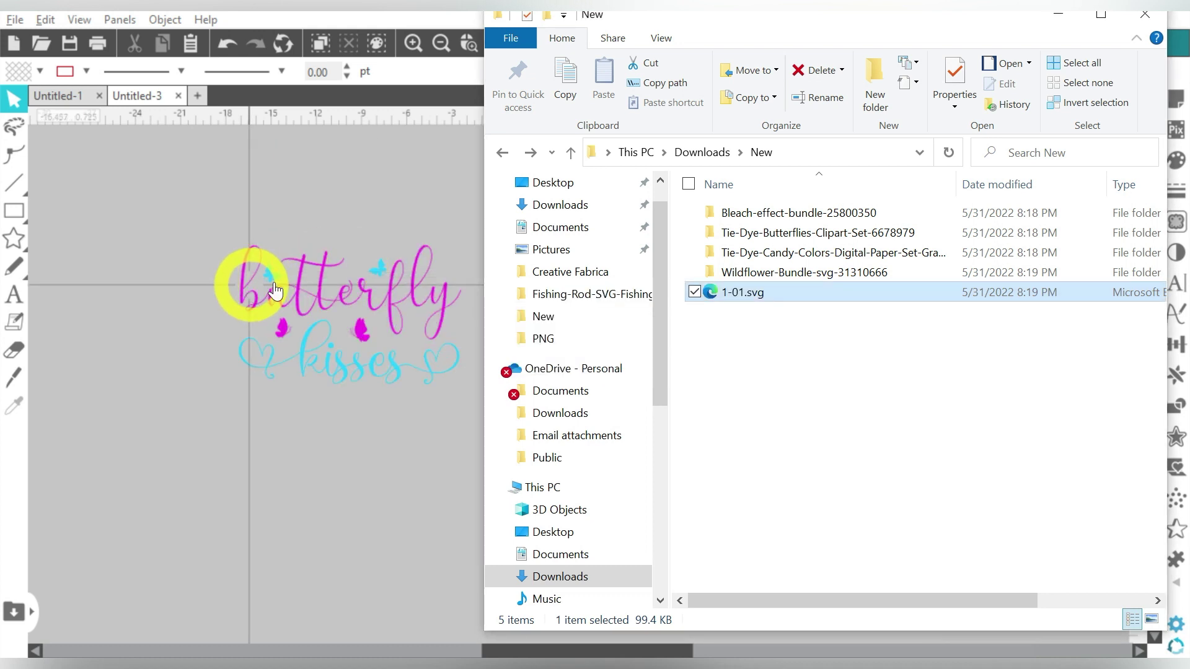
Import the tie-dye image 01 (6).jpg from the Tie-Dye-Candy folder onto the canvas
{"action": "double_click", "coordinate": [836, 257]}
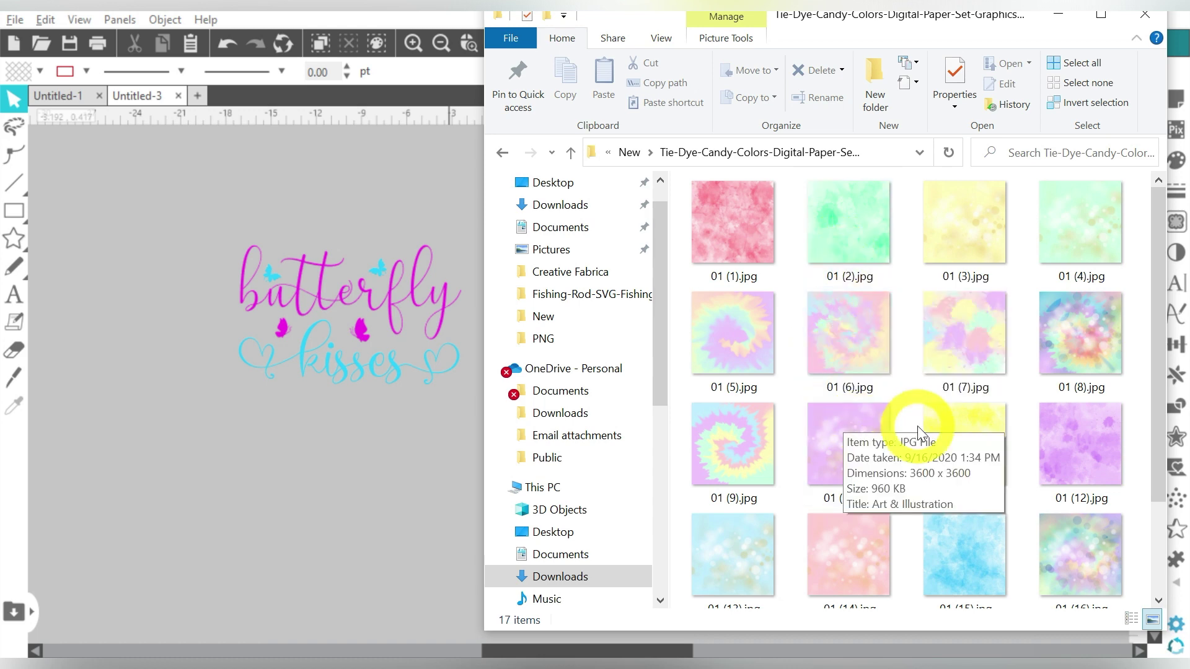
{"action": "scroll", "coordinate": [916, 417], "scroll_direction": "down", "scroll_amount": 3}
{"action": "scroll", "coordinate": [915, 419], "scroll_direction": "up", "scroll_amount": 3}
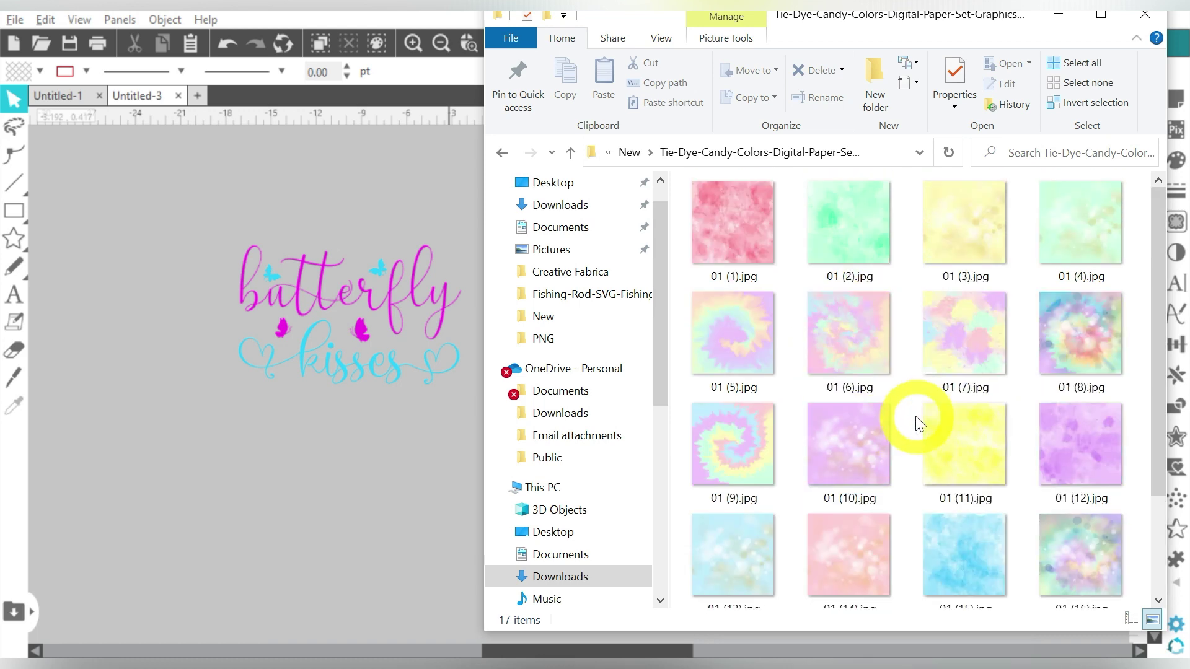
{"action": "left_click", "coordinate": [864, 348]}
{"action": "left_click_drag", "start_coordinate": [864, 322], "coordinate": [122, 293]}
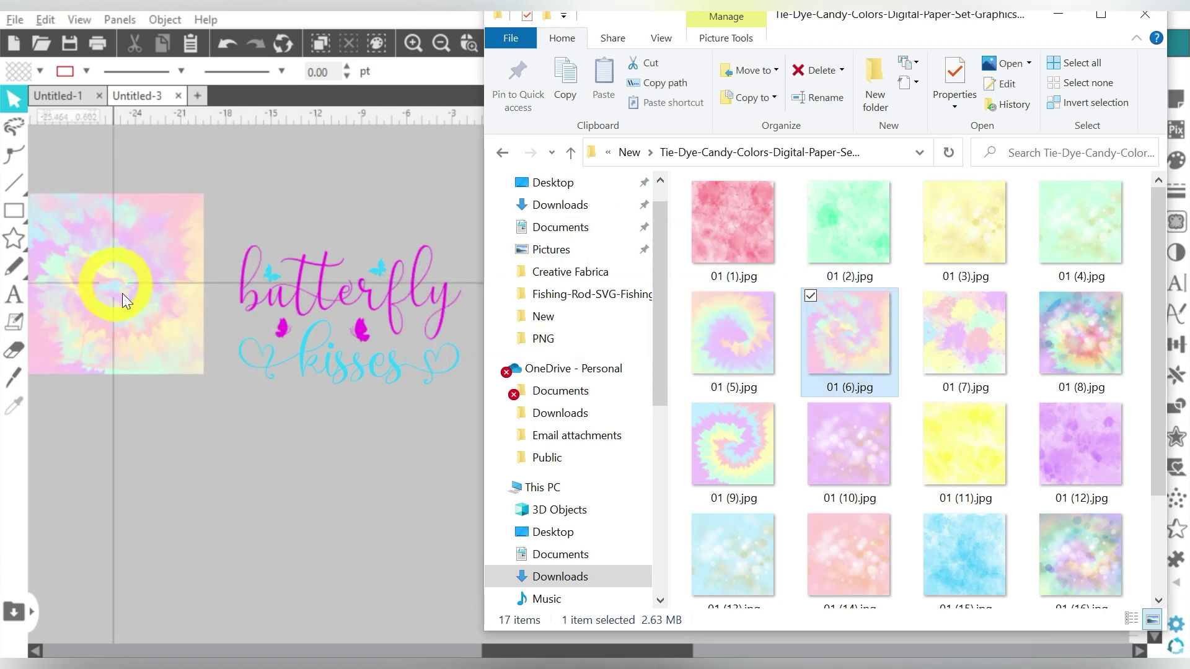
{"action": "left_click", "coordinate": [503, 152]}
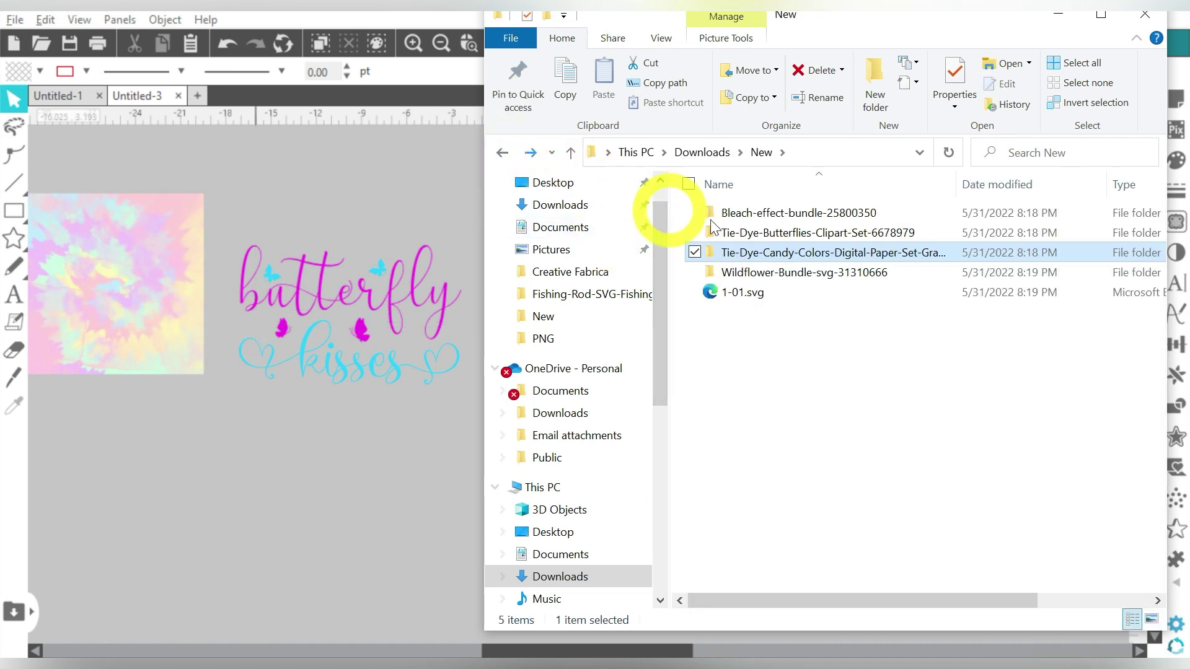
Open the tie-dye butterflies clipart folder and import butterfly 12.png
{"action": "left_click", "coordinate": [780, 232]}
{"action": "double_click", "coordinate": [780, 233]}
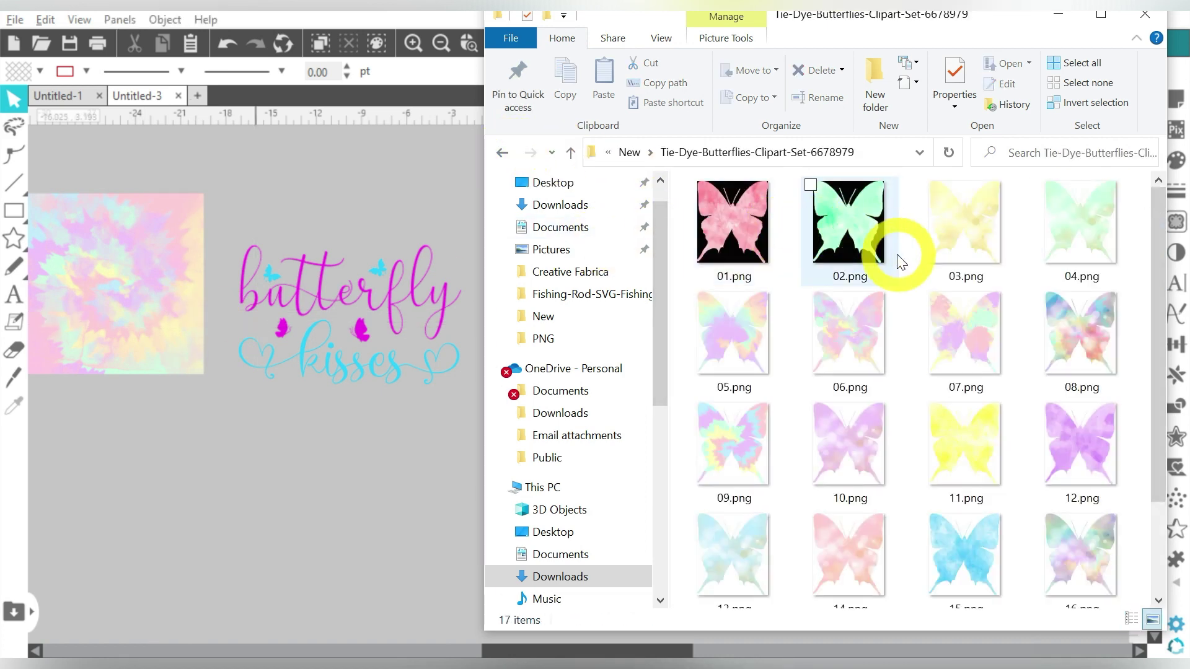
{"action": "scroll", "coordinate": [872, 490], "scroll_direction": "down", "scroll_amount": 3}
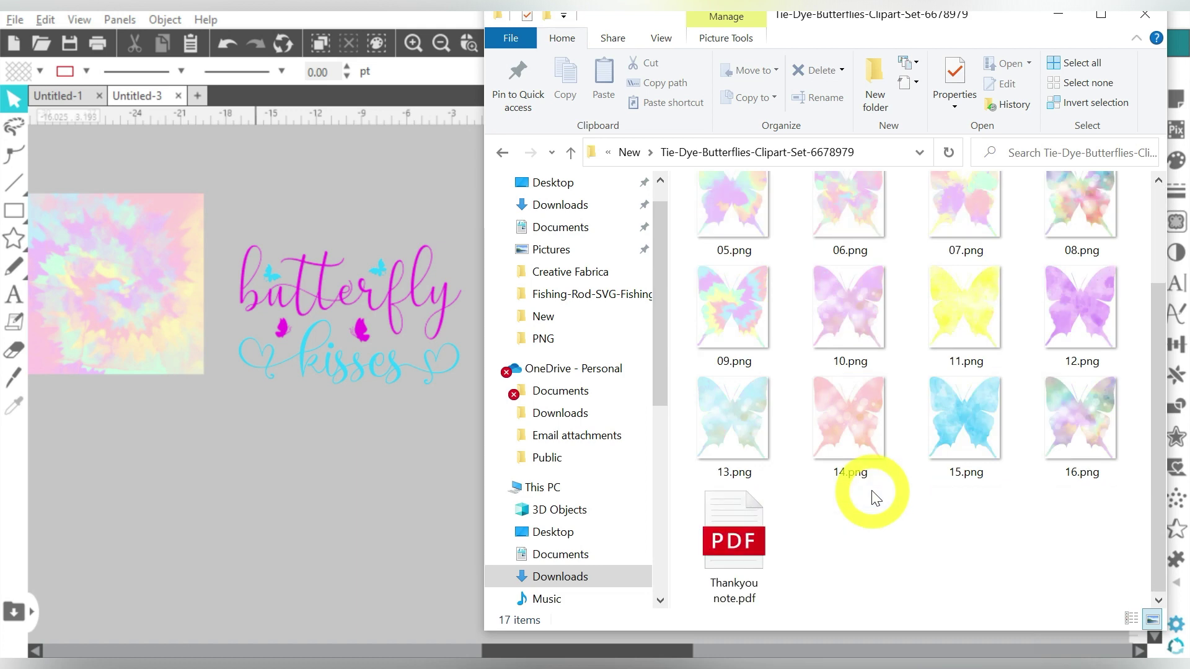
{"action": "scroll", "coordinate": [872, 490], "scroll_direction": "up", "scroll_amount": 3}
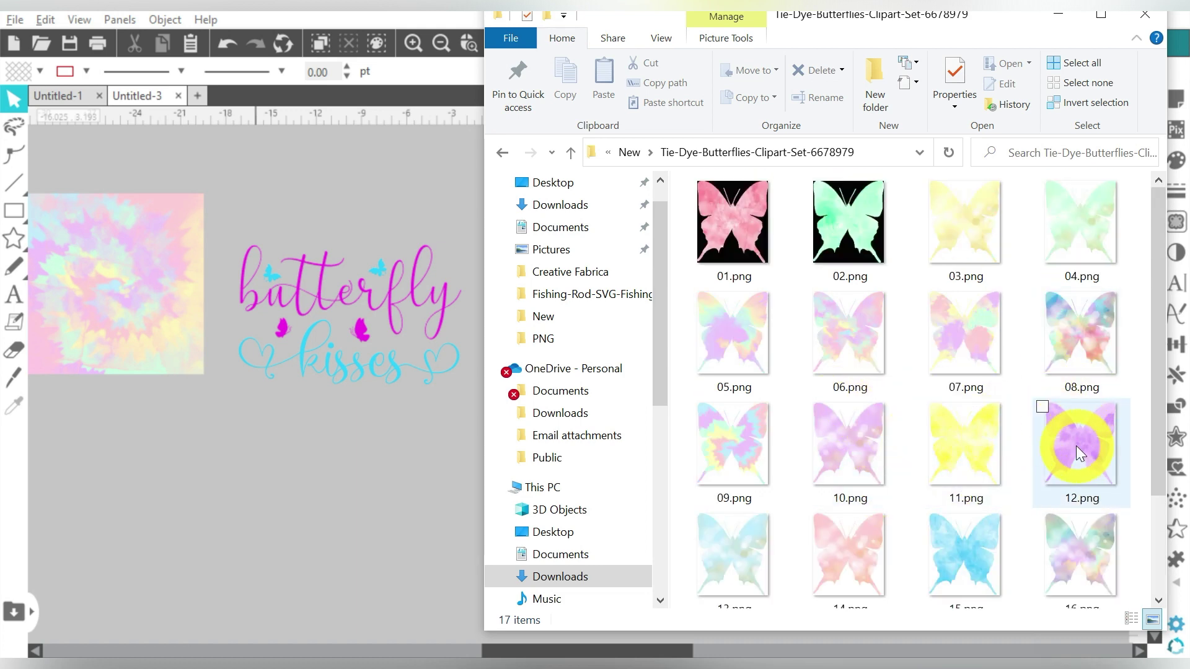
{"action": "left_click_drag", "start_coordinate": [1076, 445], "coordinate": [137, 486]}
{"action": "key", "text": "alt+Tab"}
Import butterflies 09.png, 14.png, 01.png and 06.png onto the canvas
{"action": "left_click", "coordinate": [750, 432]}
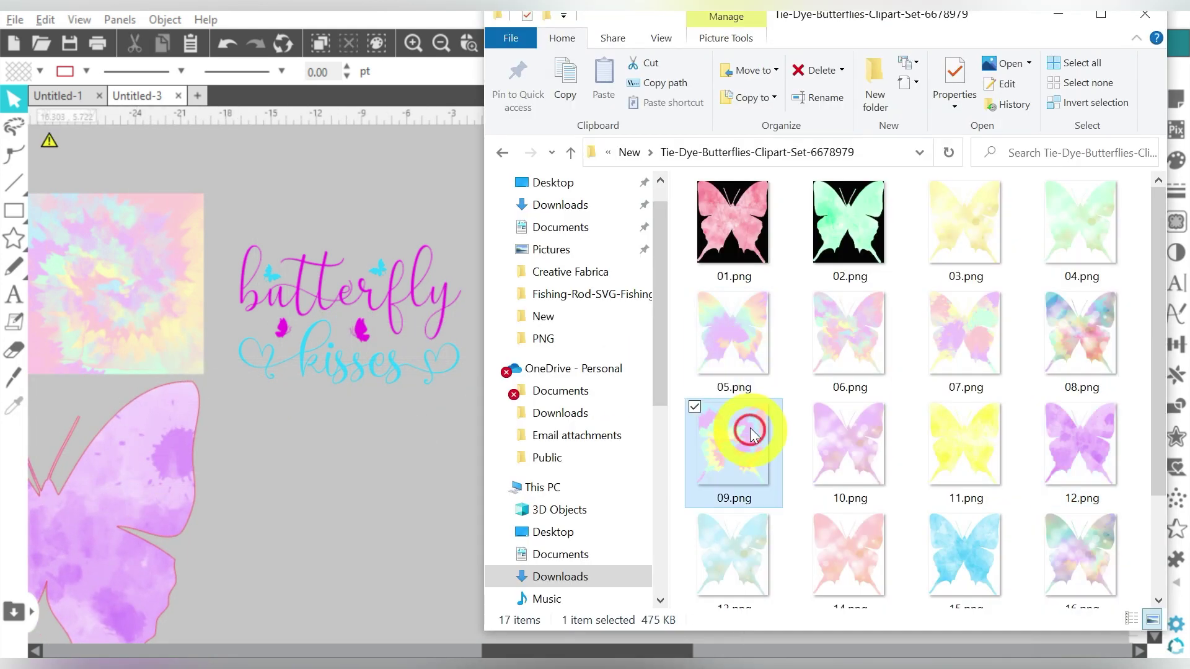
{"action": "left_click_drag", "start_coordinate": [750, 432], "coordinate": [374, 496]}
{"action": "left_click", "coordinate": [863, 434]}
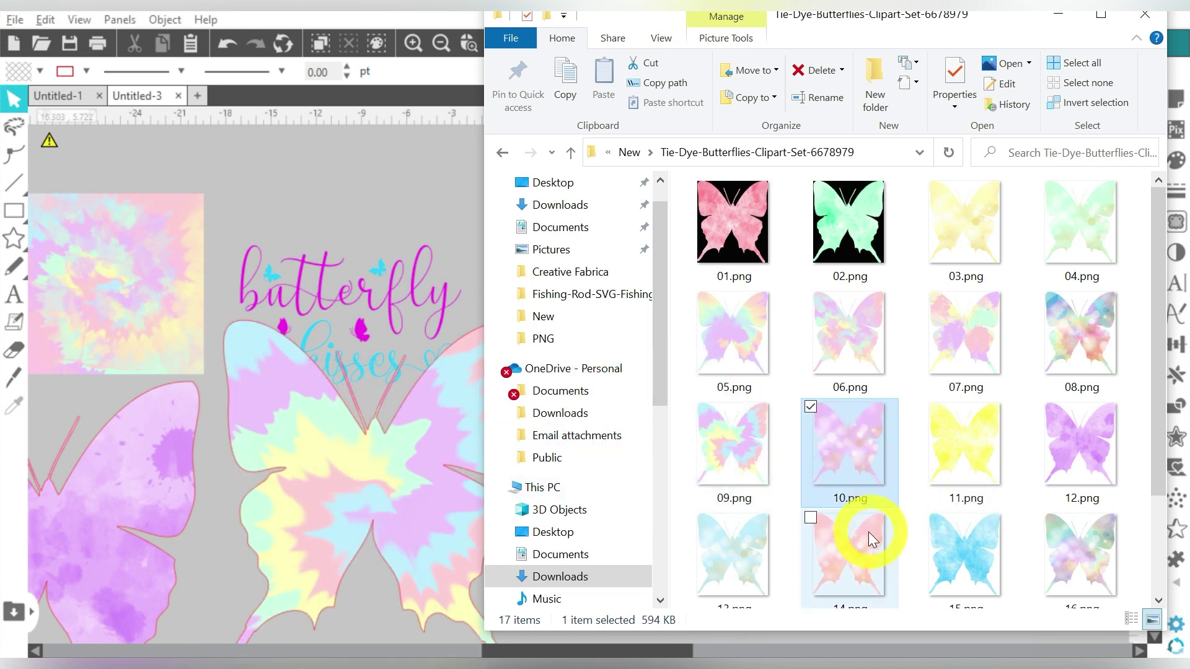
{"action": "left_click_drag", "start_coordinate": [868, 532], "coordinate": [393, 192]}
{"action": "left_click", "coordinate": [726, 216]}
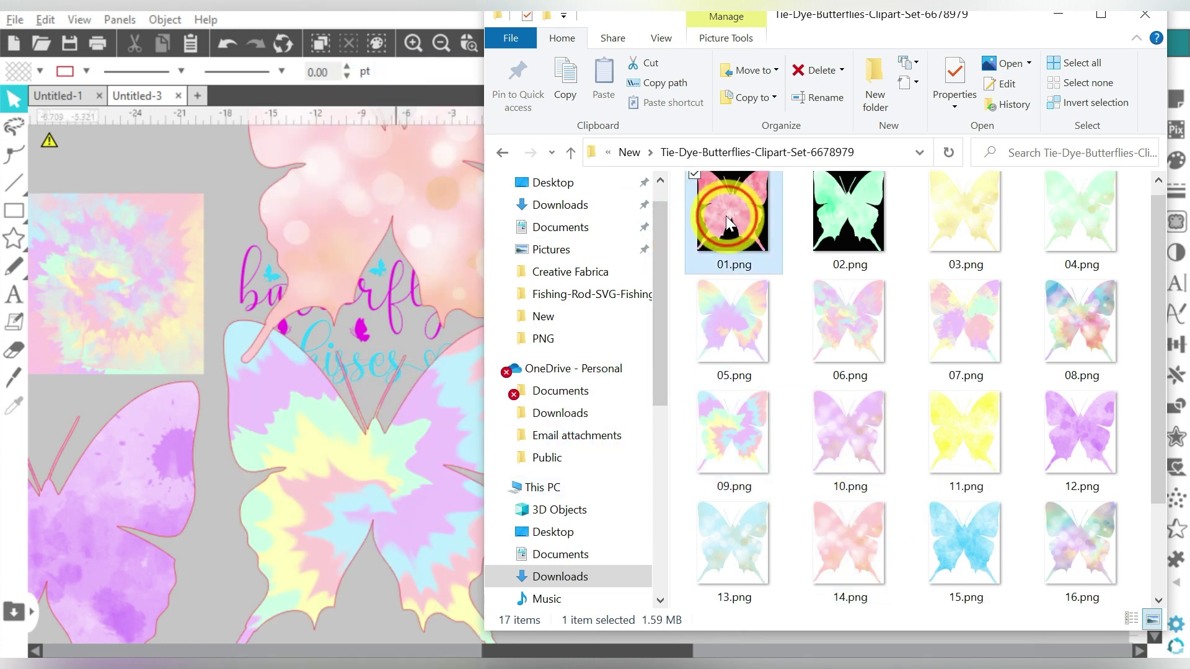
{"action": "left_click_drag", "start_coordinate": [726, 215], "coordinate": [116, 161]}
{"action": "left_click", "coordinate": [853, 337]}
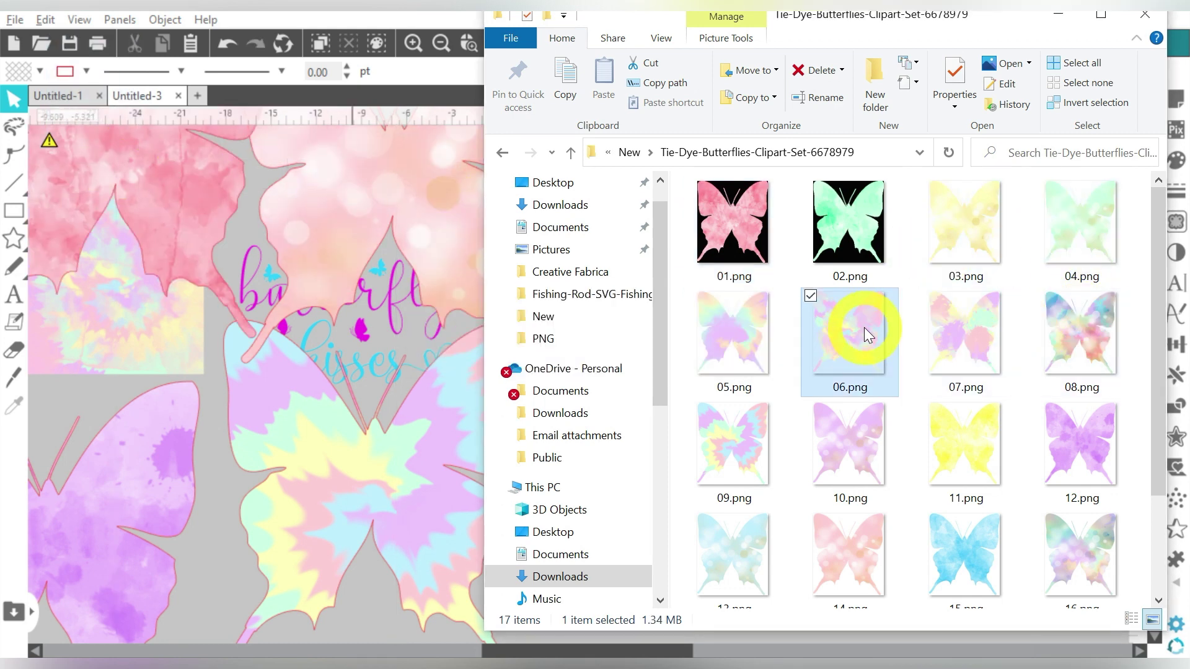
{"action": "left_click_drag", "start_coordinate": [864, 334], "coordinate": [120, 345]}
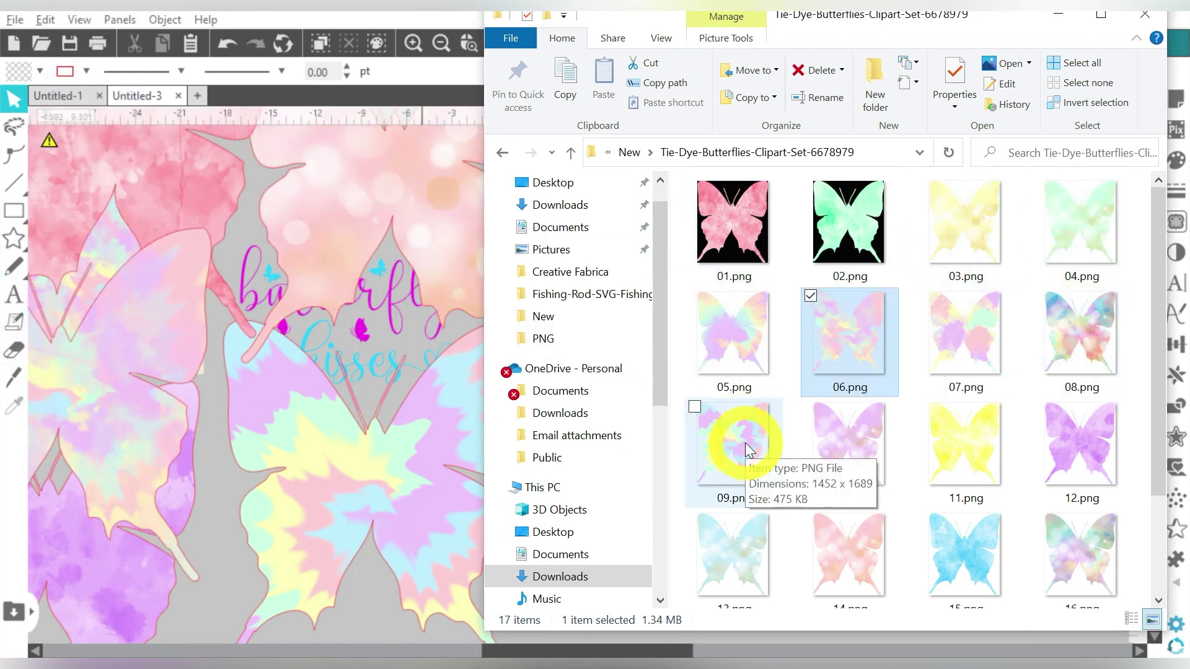
Import butterflies 05.png, 11.png, 15.png and 02.png, then minimize the folder window
{"action": "left_click", "coordinate": [729, 335]}
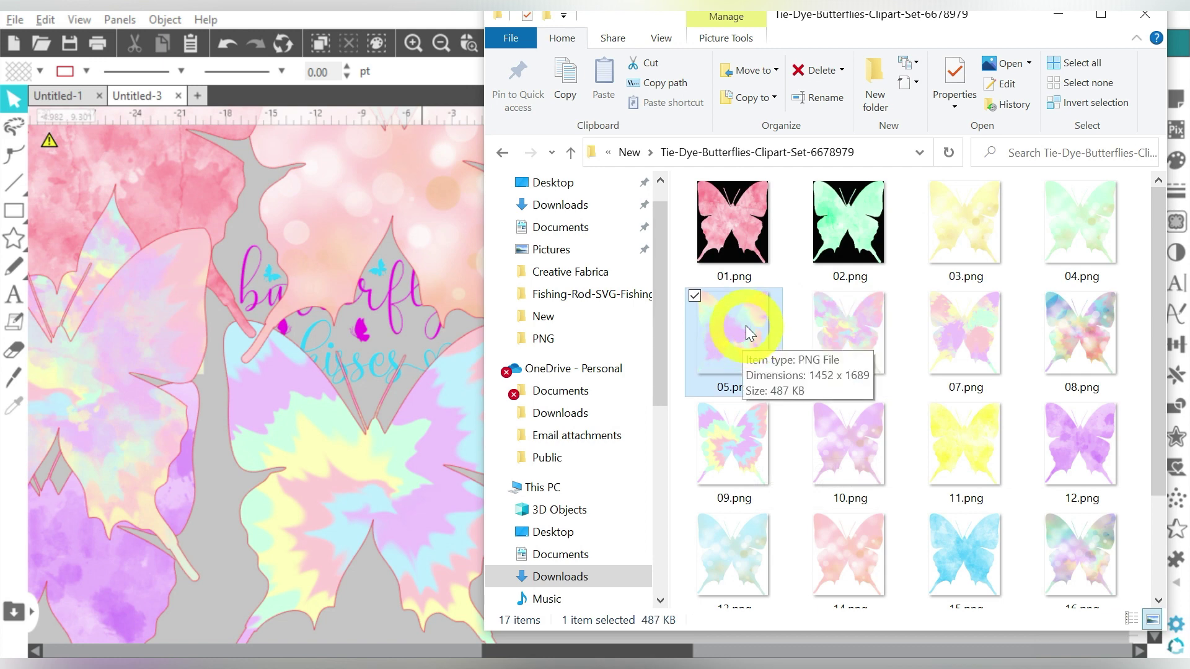
{"action": "left_click_drag", "start_coordinate": [737, 331], "coordinate": [214, 556]}
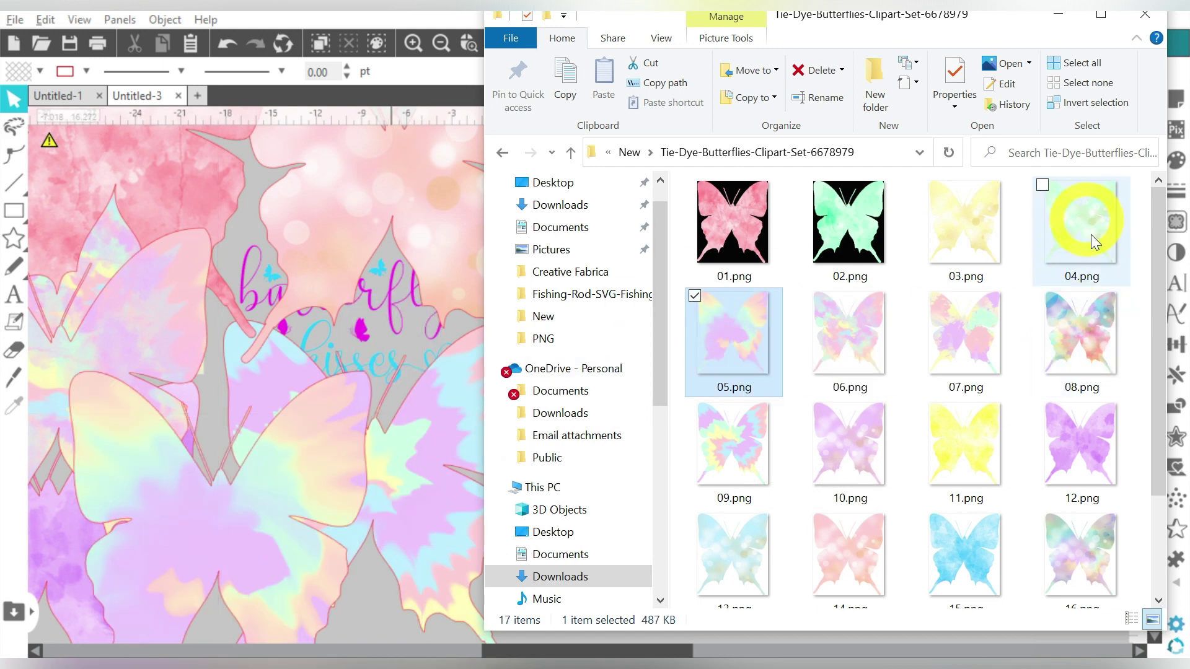
{"action": "left_click_drag", "start_coordinate": [968, 443], "coordinate": [251, 222]}
{"action": "left_click_drag", "start_coordinate": [988, 553], "coordinate": [371, 607]}
{"action": "left_click_drag", "start_coordinate": [884, 191], "coordinate": [215, 406]}
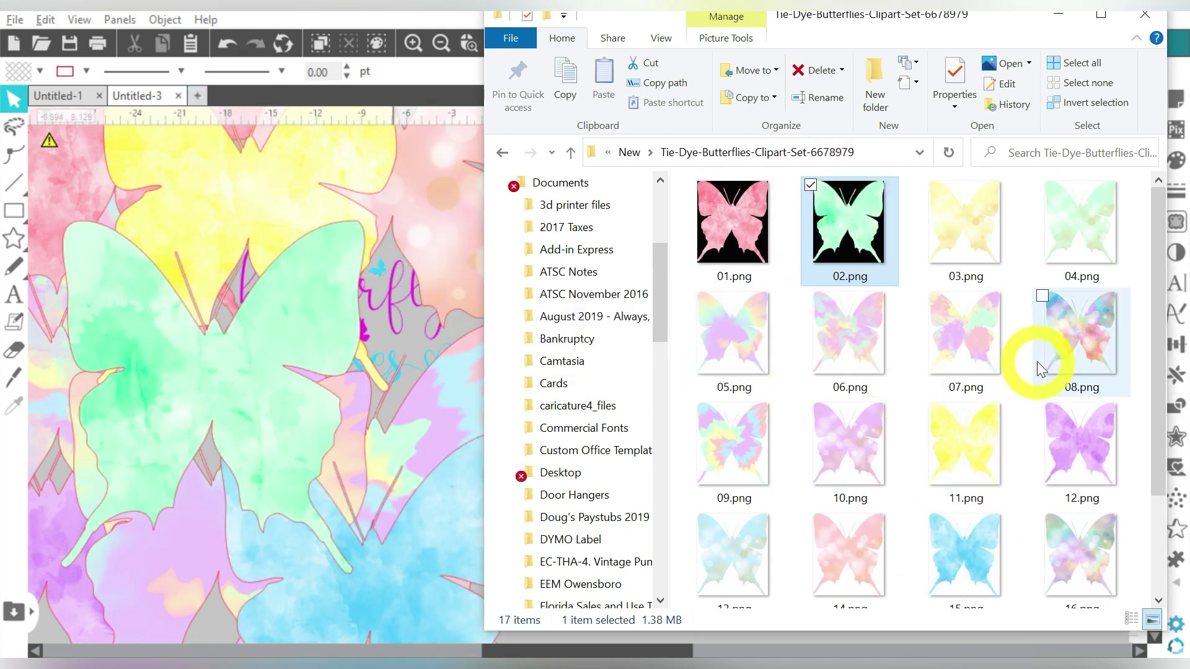
{"action": "left_click", "coordinate": [1058, 15]}
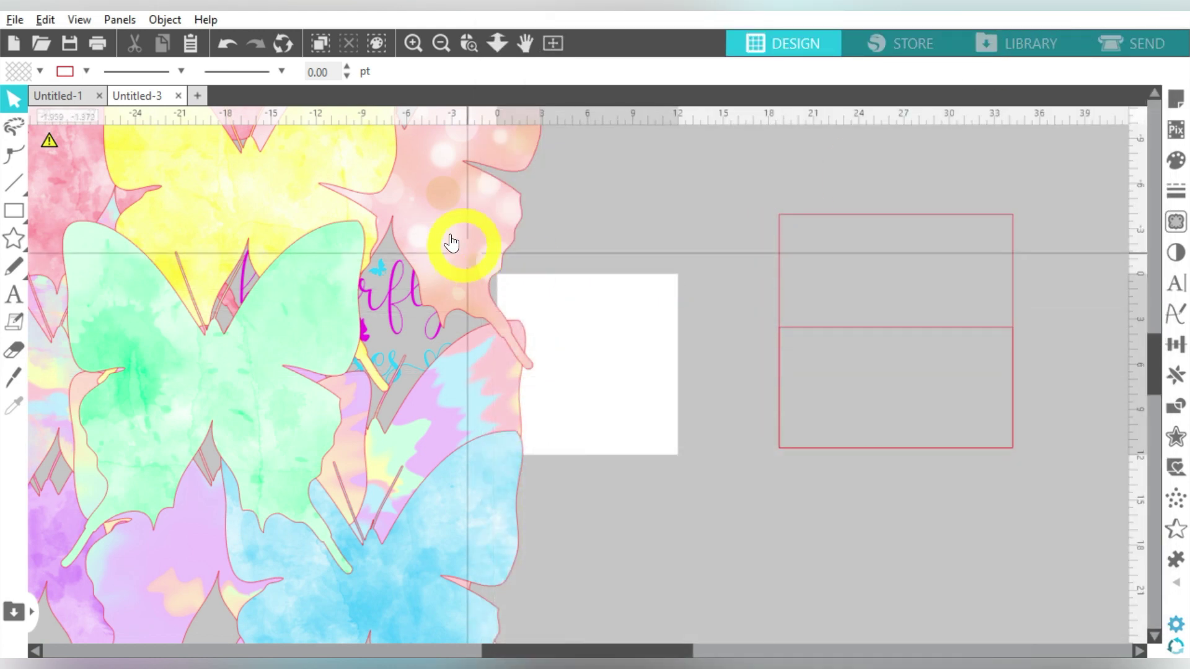
Move the pink butterfly beside the green one
{"action": "left_click_drag", "start_coordinate": [393, 192], "coordinate": [374, 420]}
{"action": "left_click", "coordinate": [650, 306]}
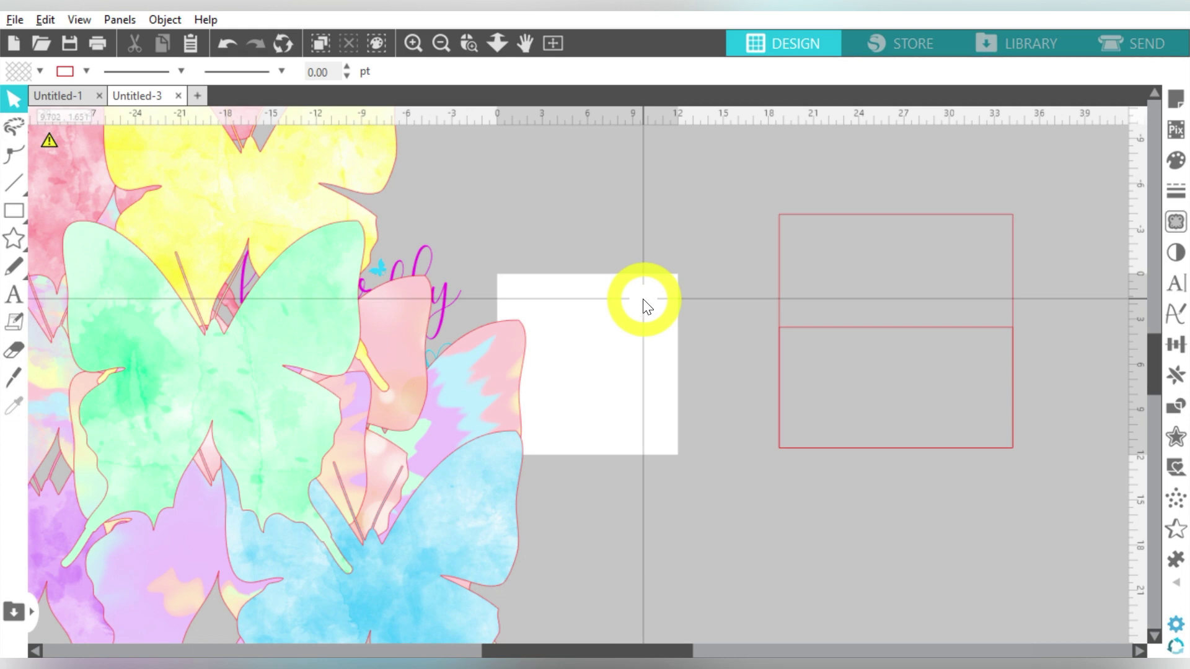
{"action": "key", "text": "alt+Tab"}
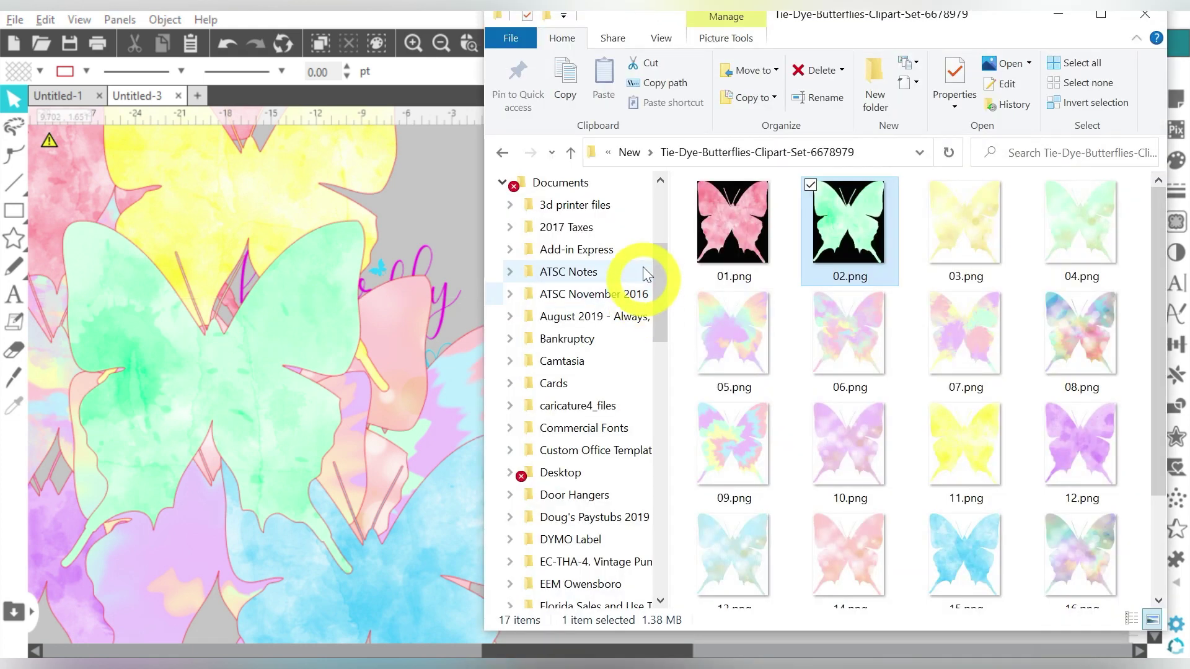
Import design6.png from the Bleach-effect-bundle folder and minimize the folder window
{"action": "left_click", "coordinate": [571, 152]}
{"action": "double_click", "coordinate": [774, 215]}
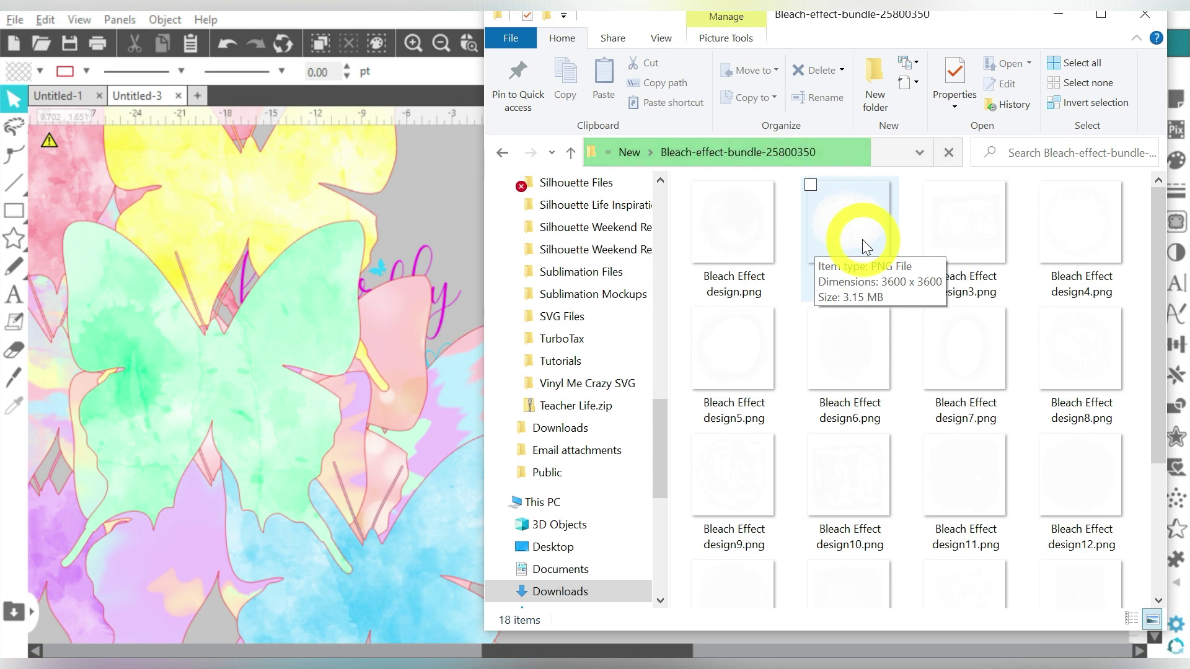
{"action": "scroll", "coordinate": [889, 342], "scroll_direction": "down", "scroll_amount": 3}
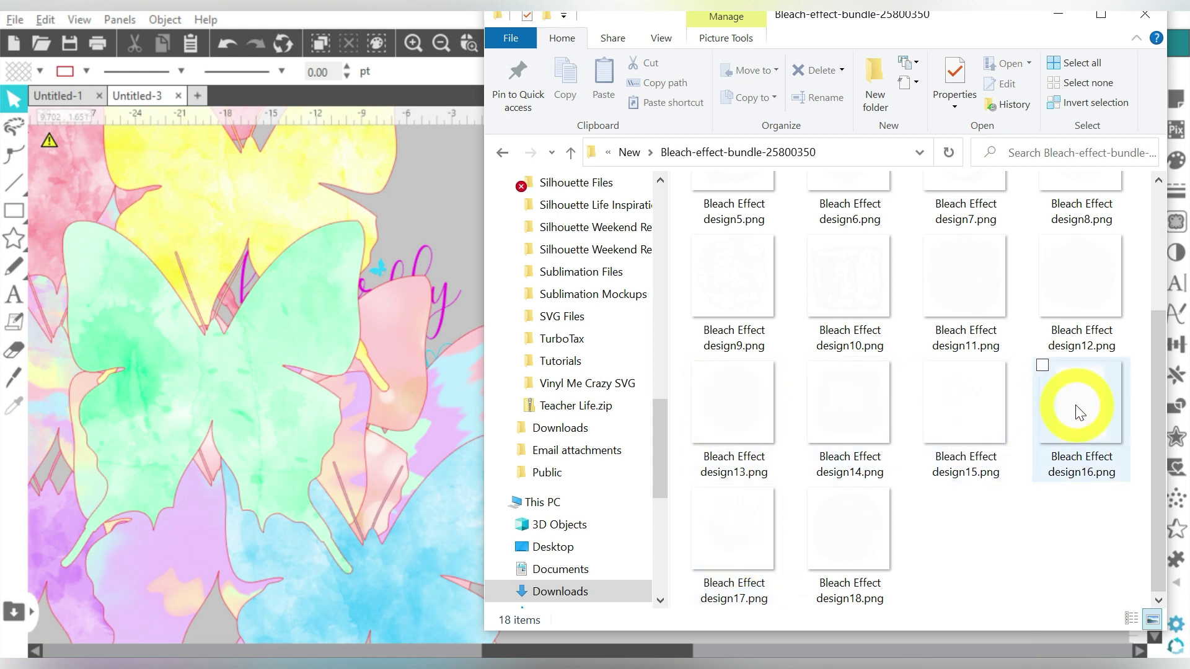
{"action": "scroll", "coordinate": [1062, 398], "scroll_direction": "up", "scroll_amount": 3}
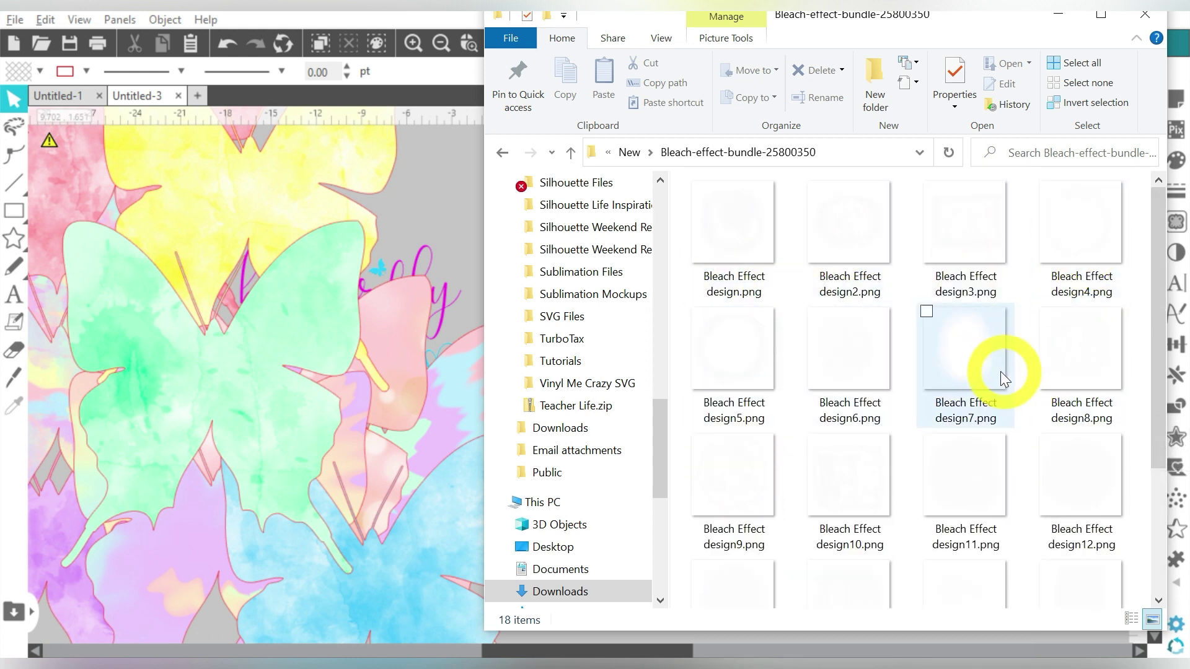
{"action": "left_click_drag", "start_coordinate": [854, 353], "coordinate": [455, 211]}
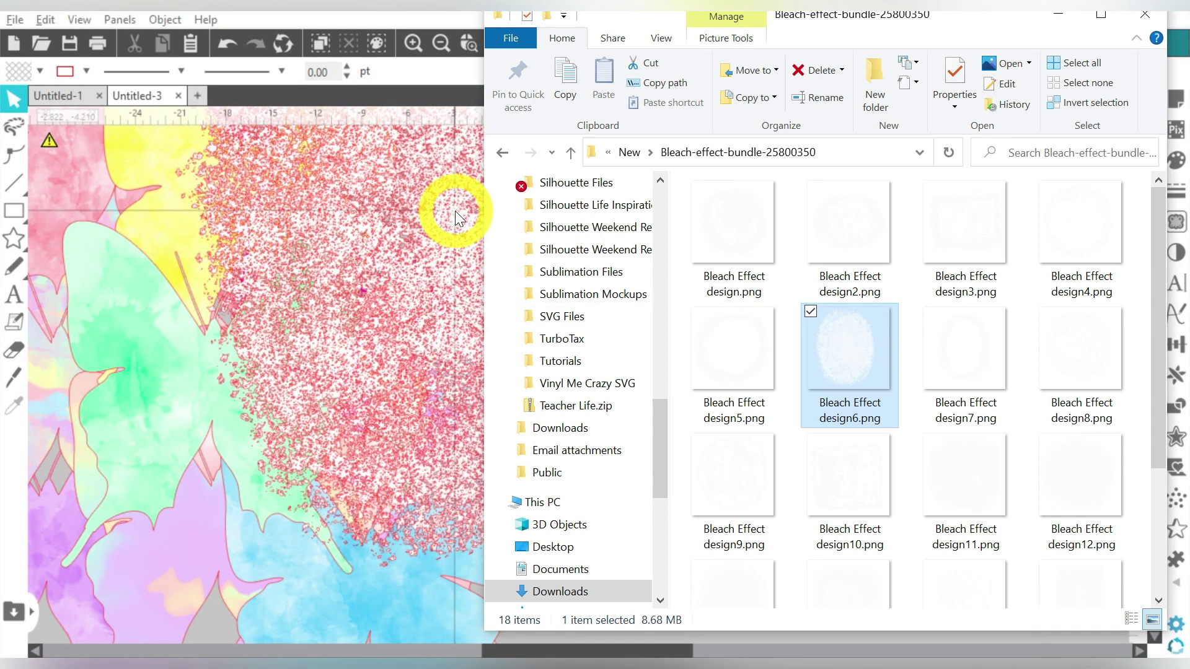
{"action": "left_click", "coordinate": [1058, 14]}
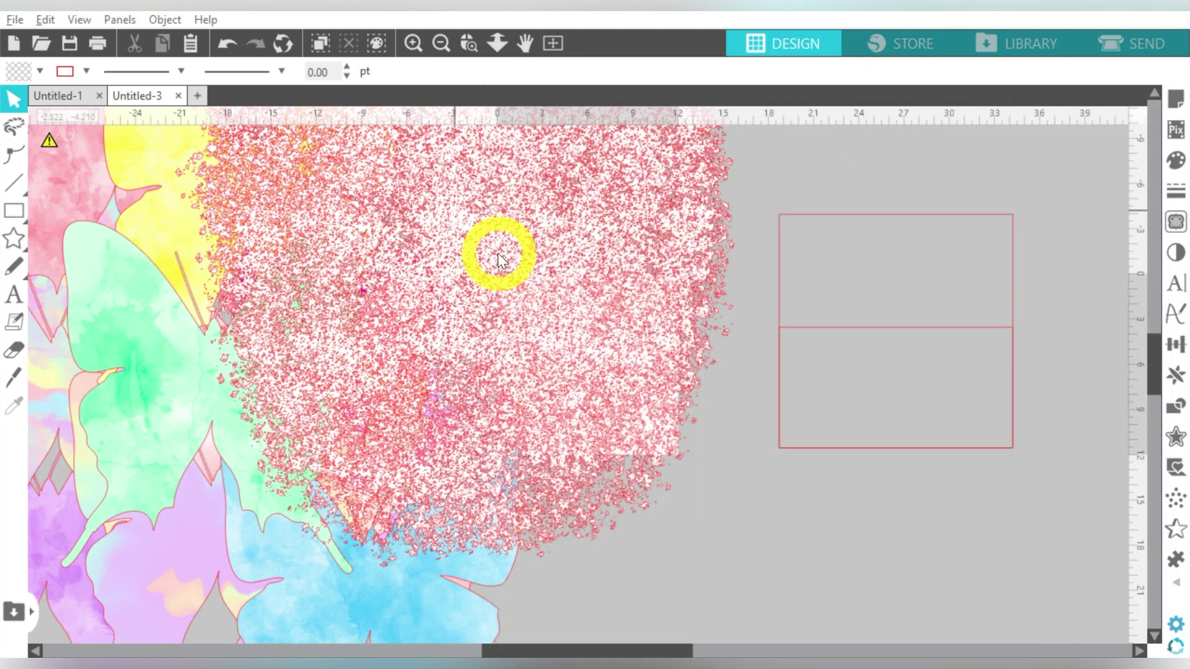
{"action": "left_click", "coordinate": [557, 238]}
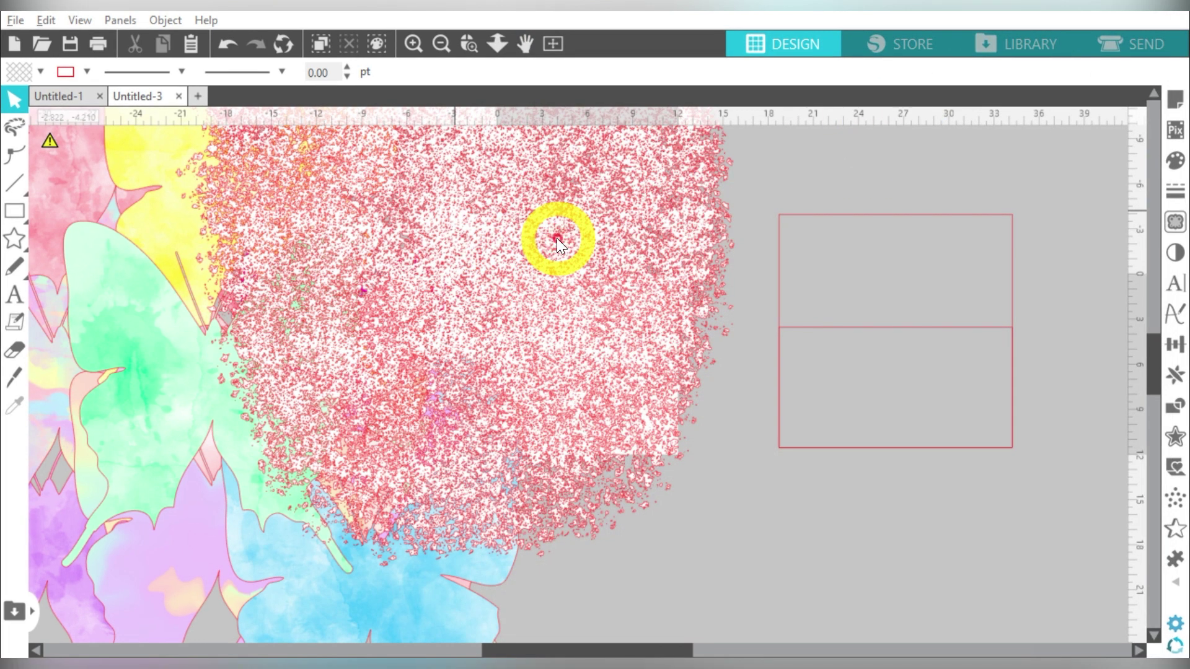
{"action": "left_click", "coordinate": [522, 215]}
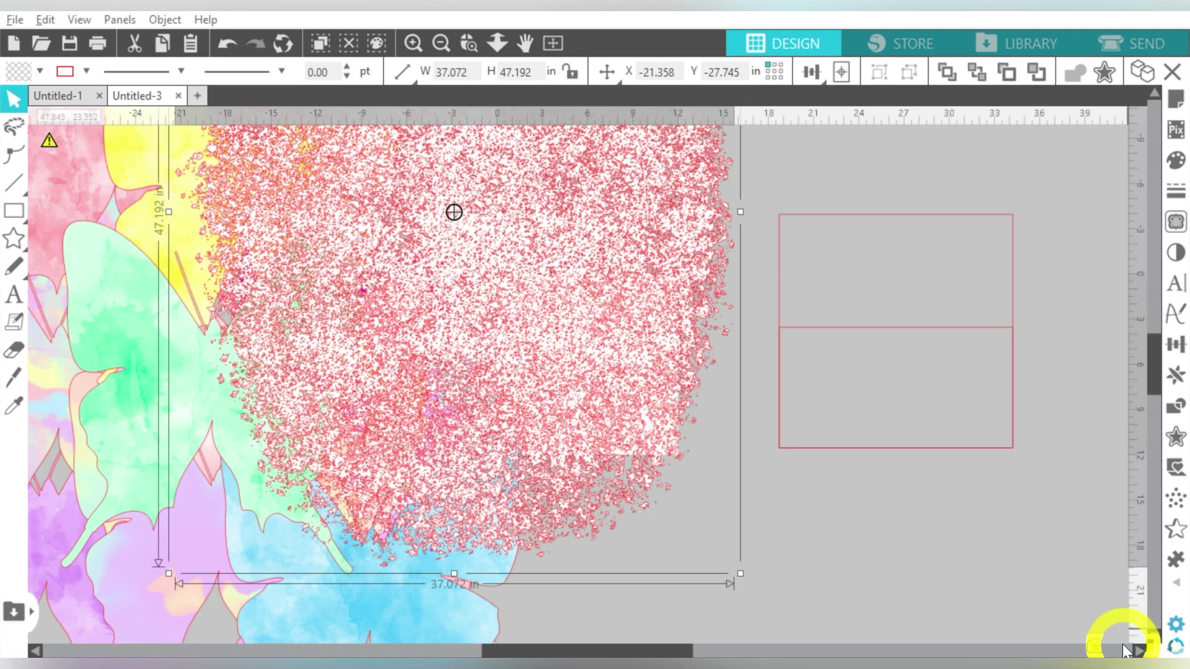
Lock the bleach image's aspect ratio and set its height to 9.999 in
{"action": "left_click_drag", "start_coordinate": [1122, 644], "coordinate": [166, 573]}
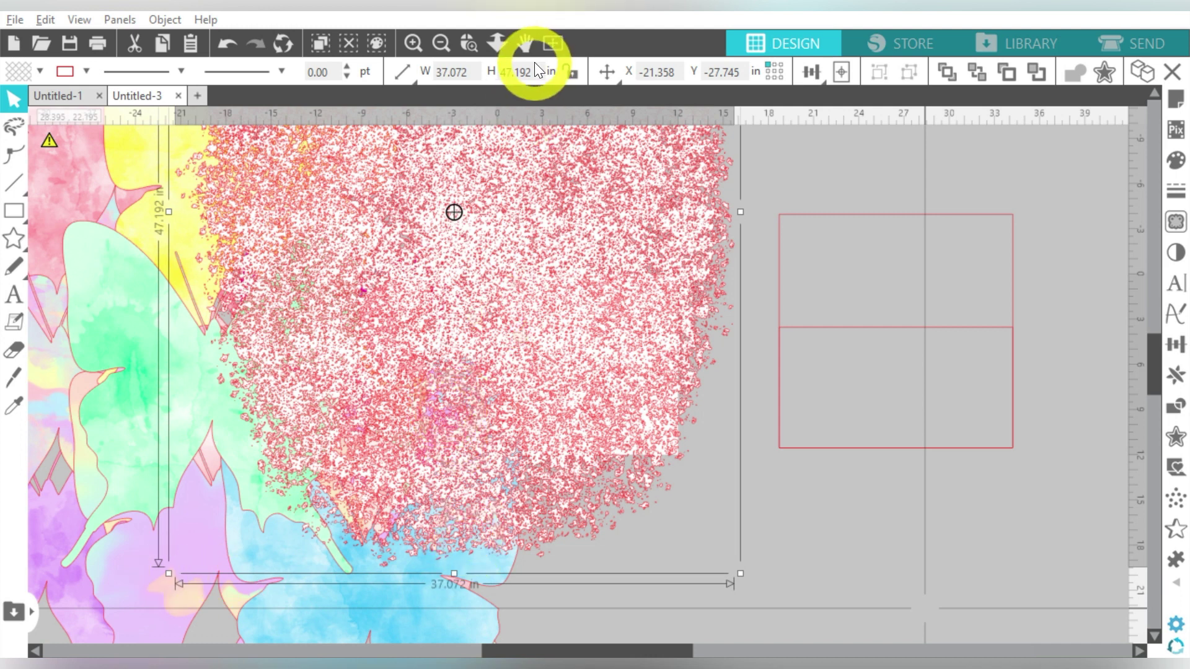
{"action": "left_click", "coordinate": [572, 73]}
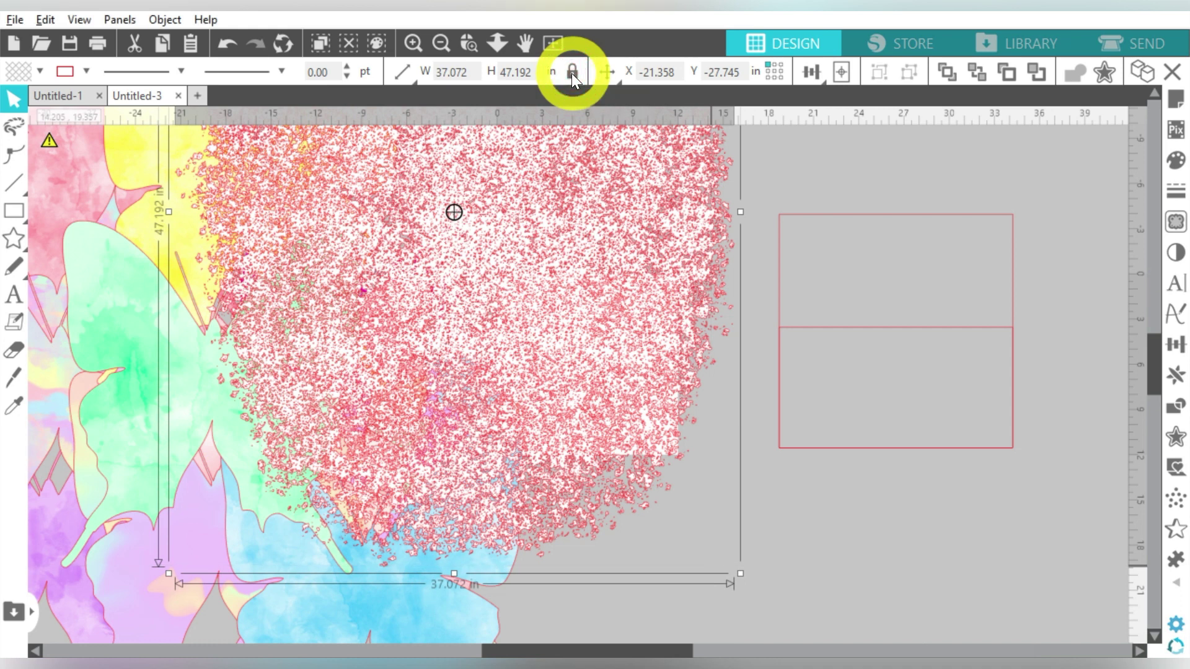
{"action": "left_click", "coordinate": [522, 70]}
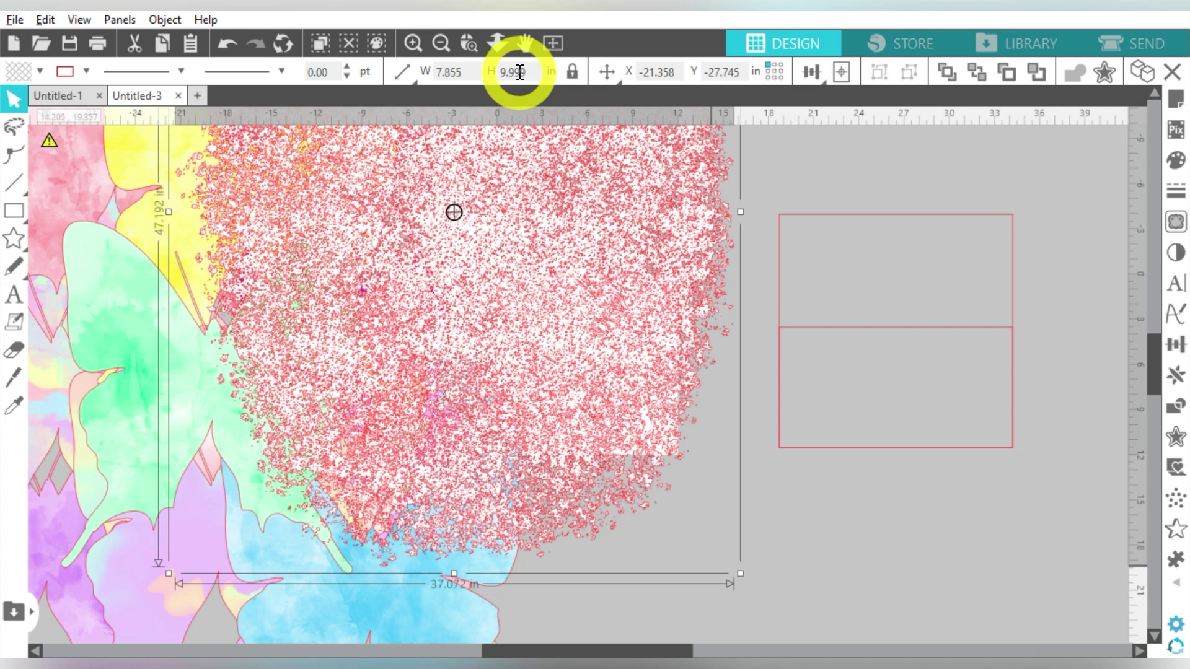
{"action": "type", "text": "9.999"}
{"action": "key", "text": "Return"}
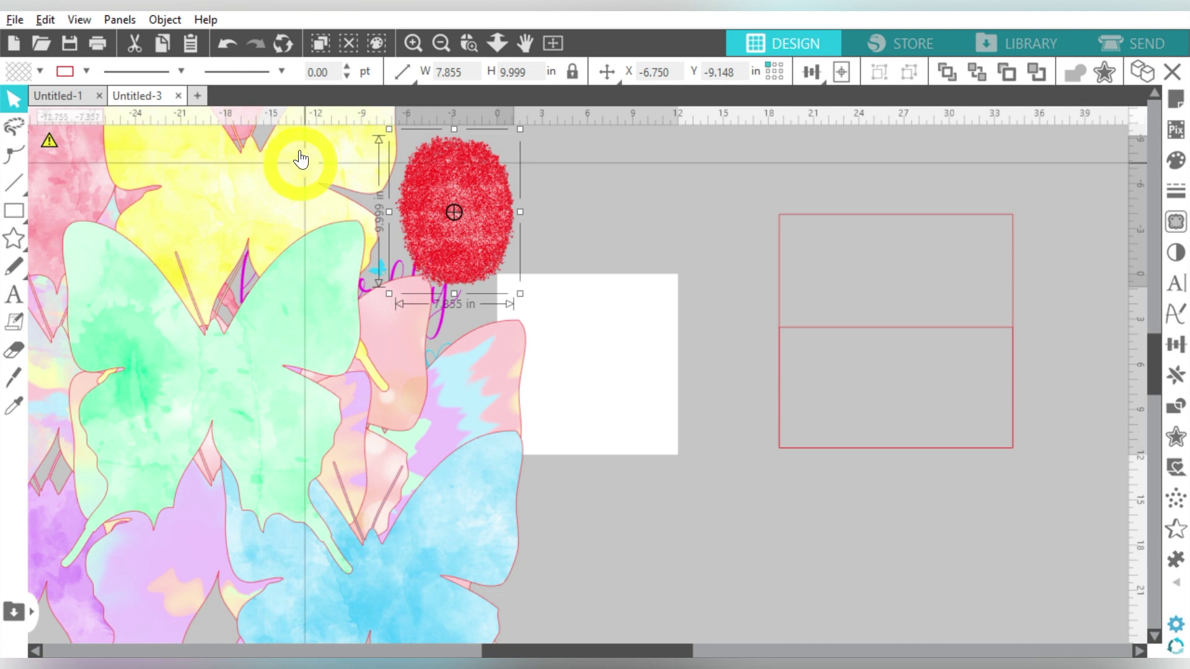
Make the speckled oval white and cut-paste it into the red rectangle
{"action": "left_click", "coordinate": [84, 72]}
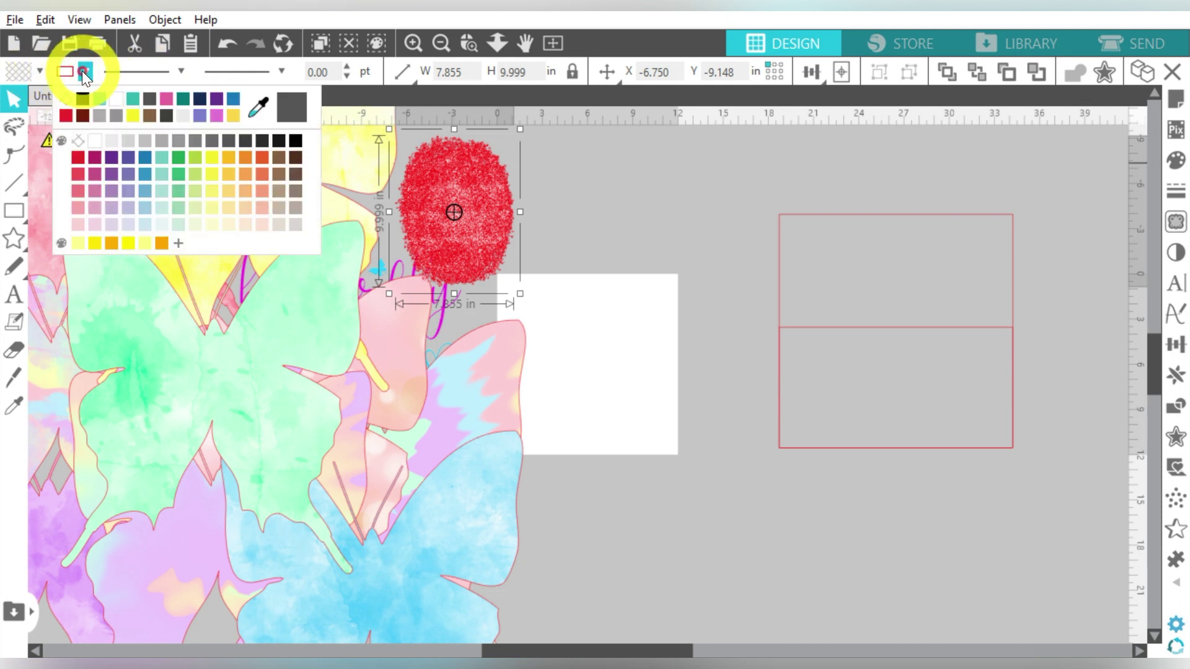
{"action": "left_click", "coordinate": [77, 99]}
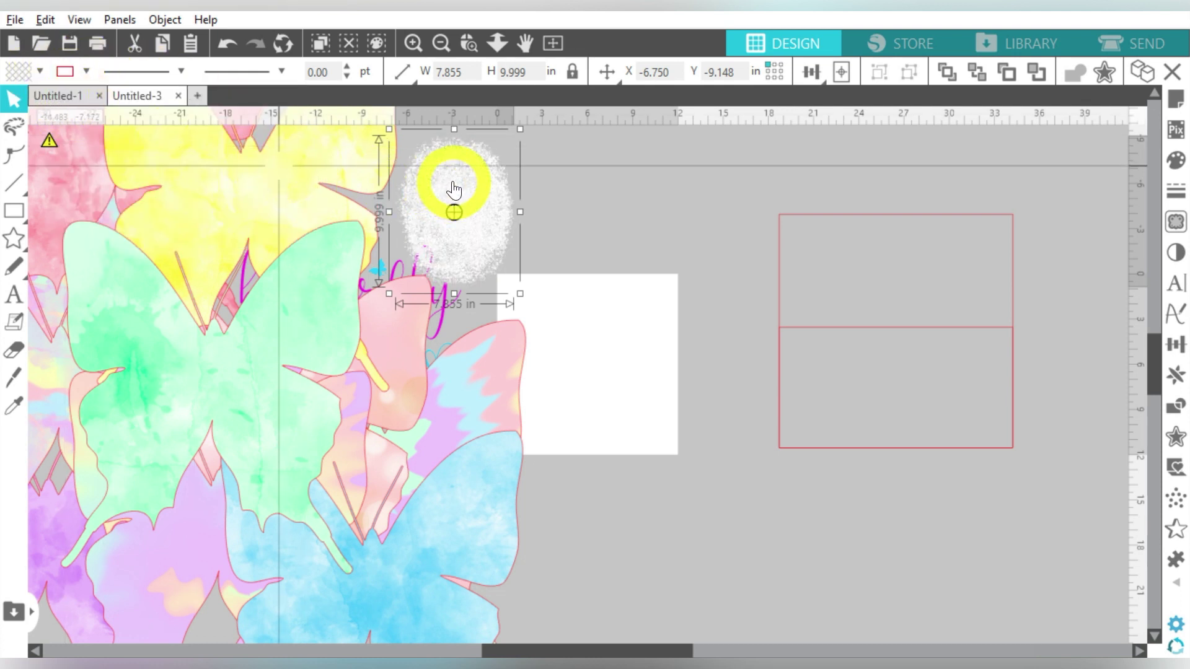
{"action": "key", "text": "ctrl+x"}
{"action": "key", "text": "ctrl+v"}
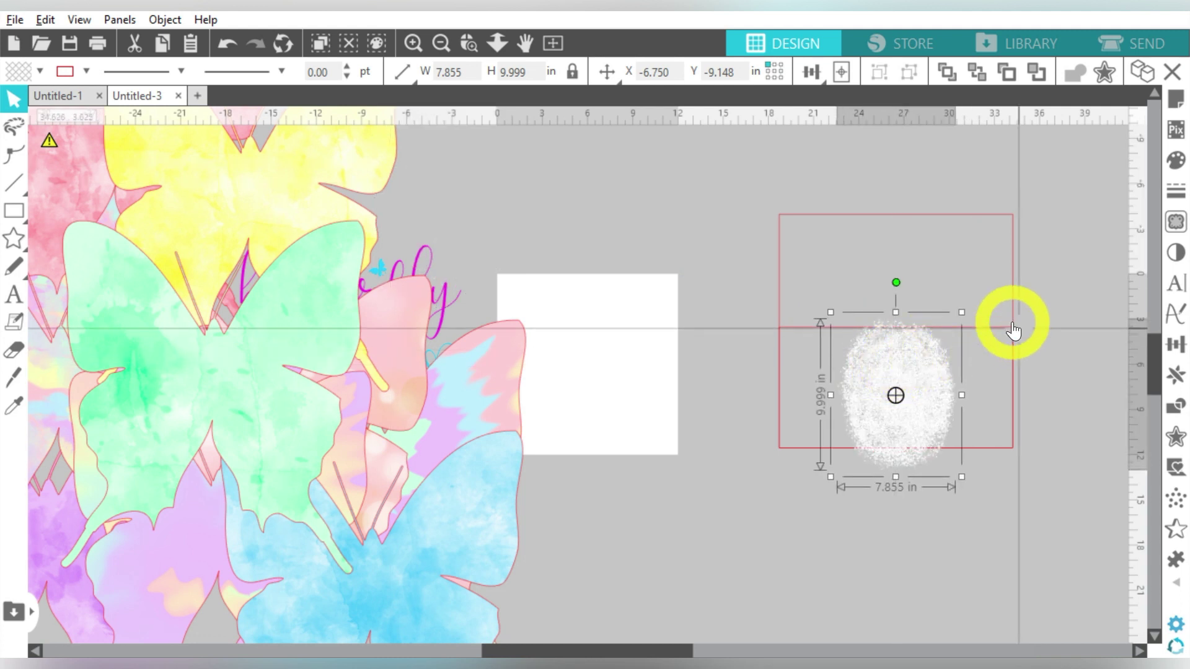
Centre the white oval on the rectangle's bottom edge and move the pink butterfly over the white square
{"action": "left_click", "coordinate": [937, 380]}
{"action": "left_click_drag", "start_coordinate": [938, 380], "coordinate": [970, 397]}
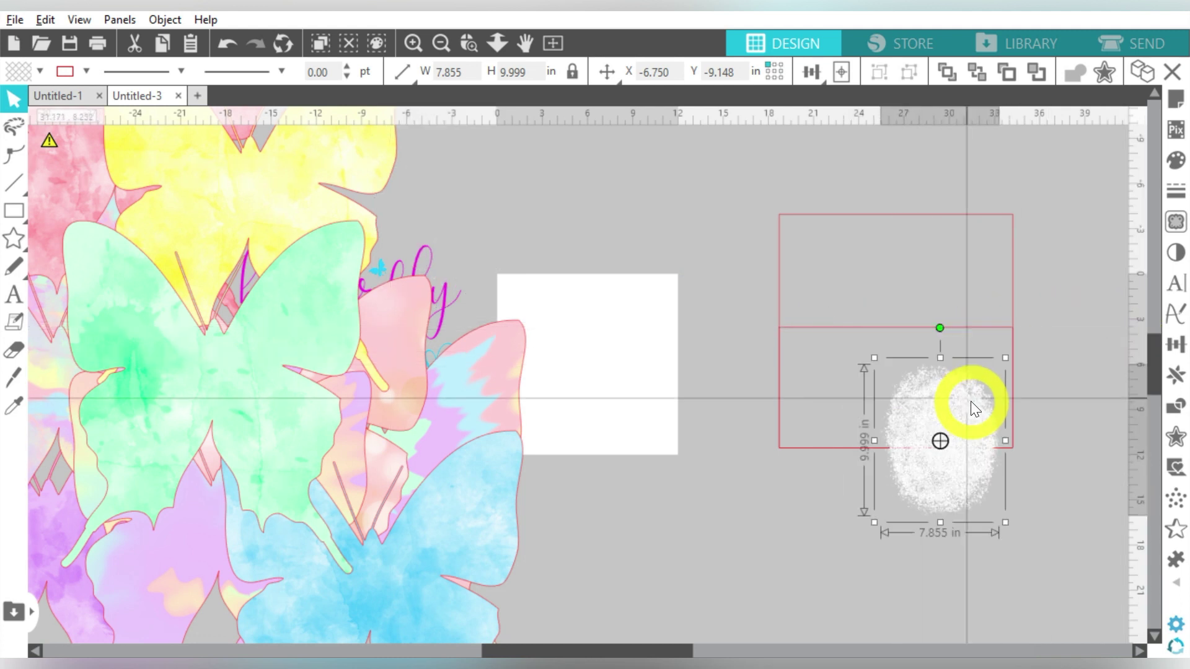
{"action": "left_click", "coordinate": [614, 221]}
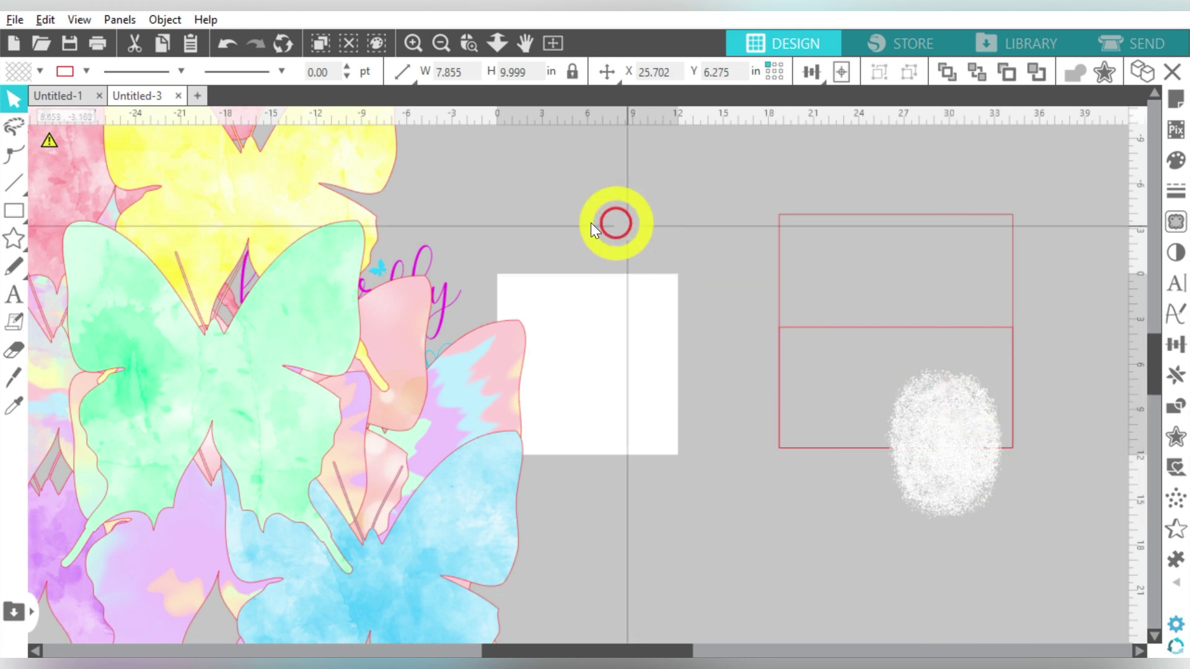
{"action": "left_click", "coordinate": [441, 42]}
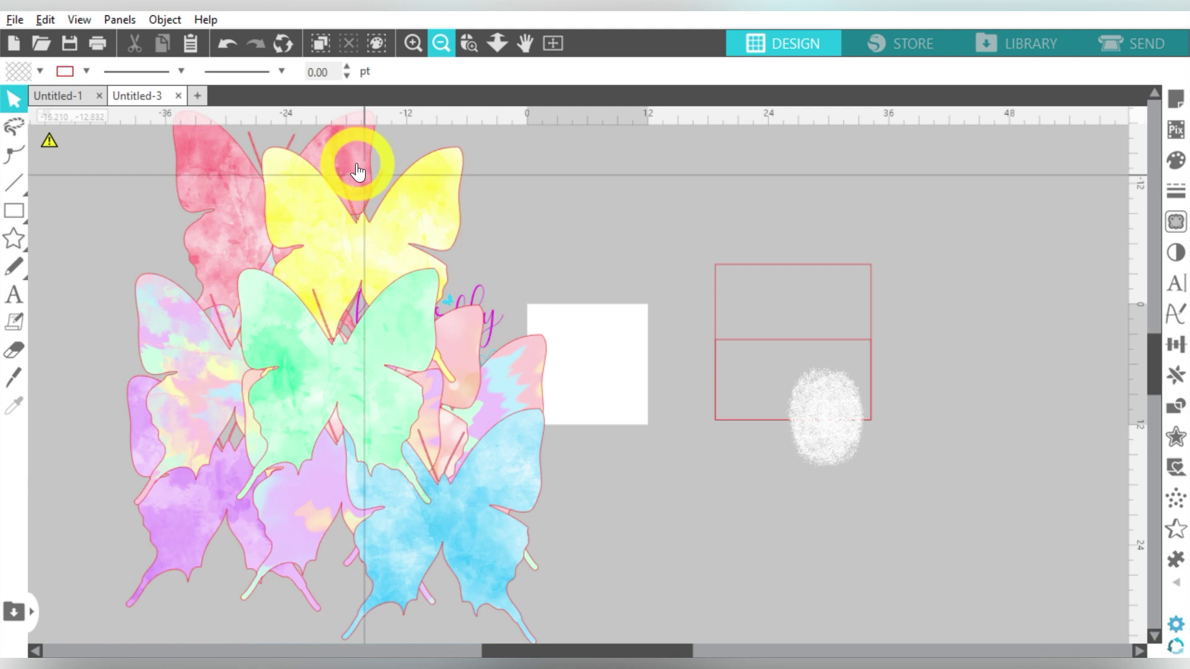
{"action": "left_click_drag", "start_coordinate": [359, 159], "coordinate": [605, 229]}
Stack the yellow, green, blue, pink, peach, tie-dye, pastel and purple butterflies into one pile
{"action": "left_click_drag", "start_coordinate": [441, 222], "coordinate": [545, 273]}
{"action": "left_click_drag", "start_coordinate": [399, 322], "coordinate": [545, 254]}
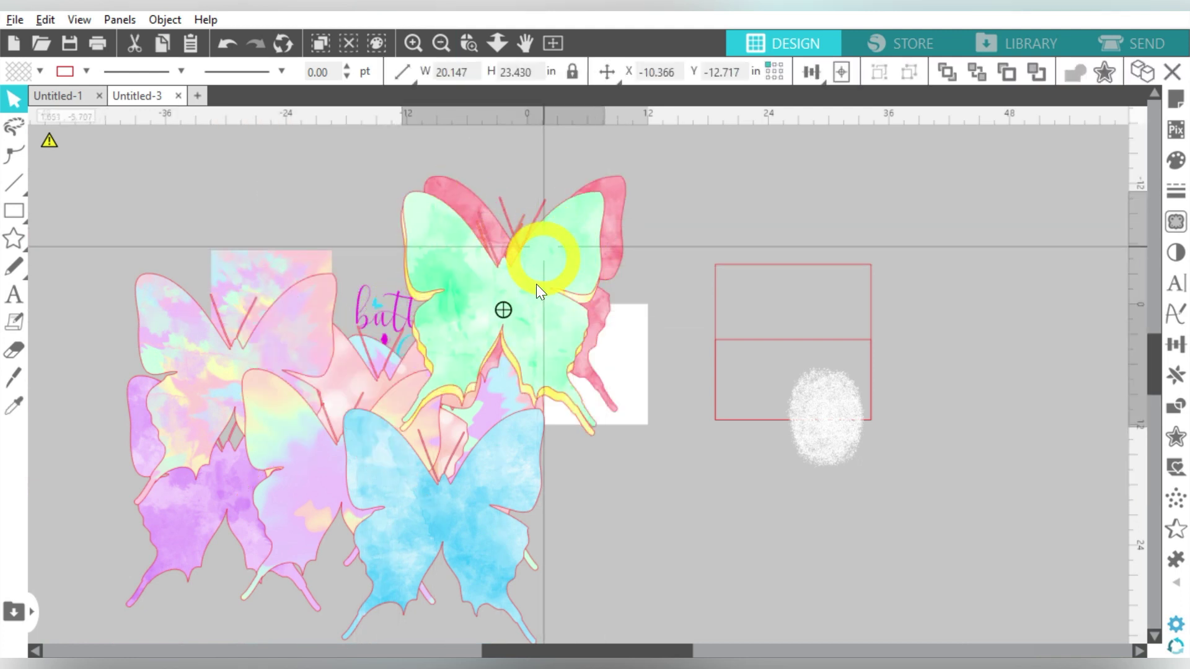
{"action": "left_click_drag", "start_coordinate": [494, 496], "coordinate": [575, 264]}
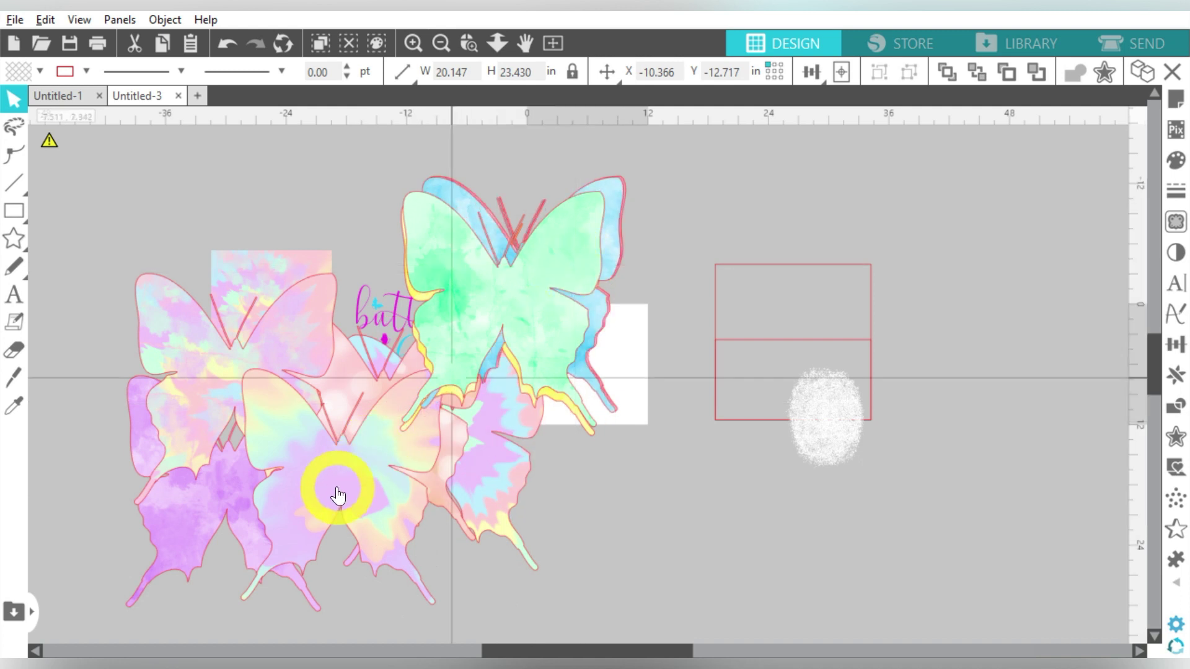
{"action": "left_click_drag", "start_coordinate": [340, 486], "coordinate": [519, 292]}
{"action": "left_click_drag", "start_coordinate": [378, 466], "coordinate": [539, 273]}
{"action": "left_click_drag", "start_coordinate": [414, 481], "coordinate": [517, 295]}
{"action": "left_click_drag", "start_coordinate": [260, 359], "coordinate": [530, 269]}
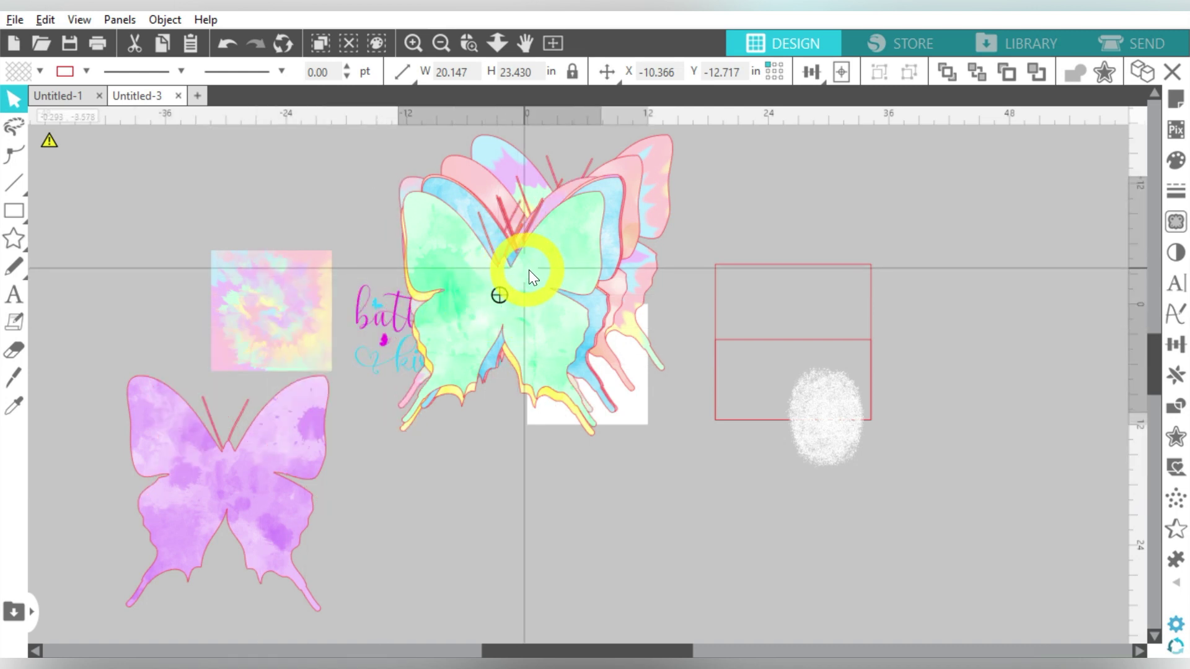
{"action": "left_click_drag", "start_coordinate": [287, 444], "coordinate": [614, 244]}
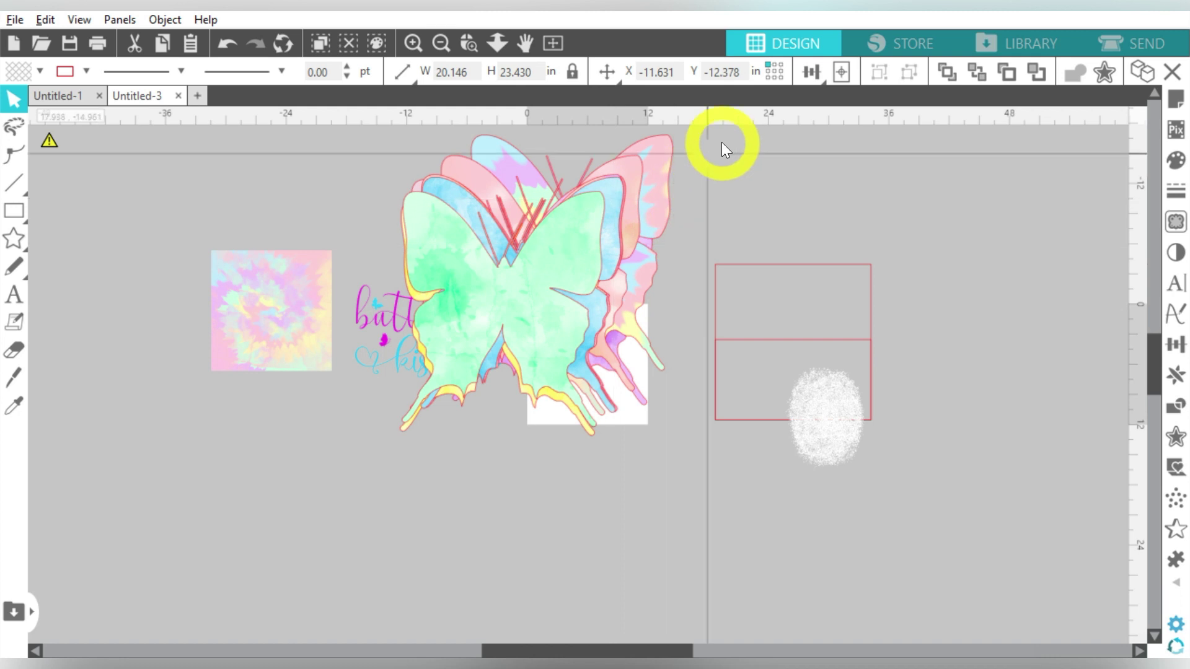
Select the butterfly pile and shrink it to 4.547 by 5.014 in
{"action": "left_click_drag", "start_coordinate": [721, 143], "coordinate": [563, 225]}
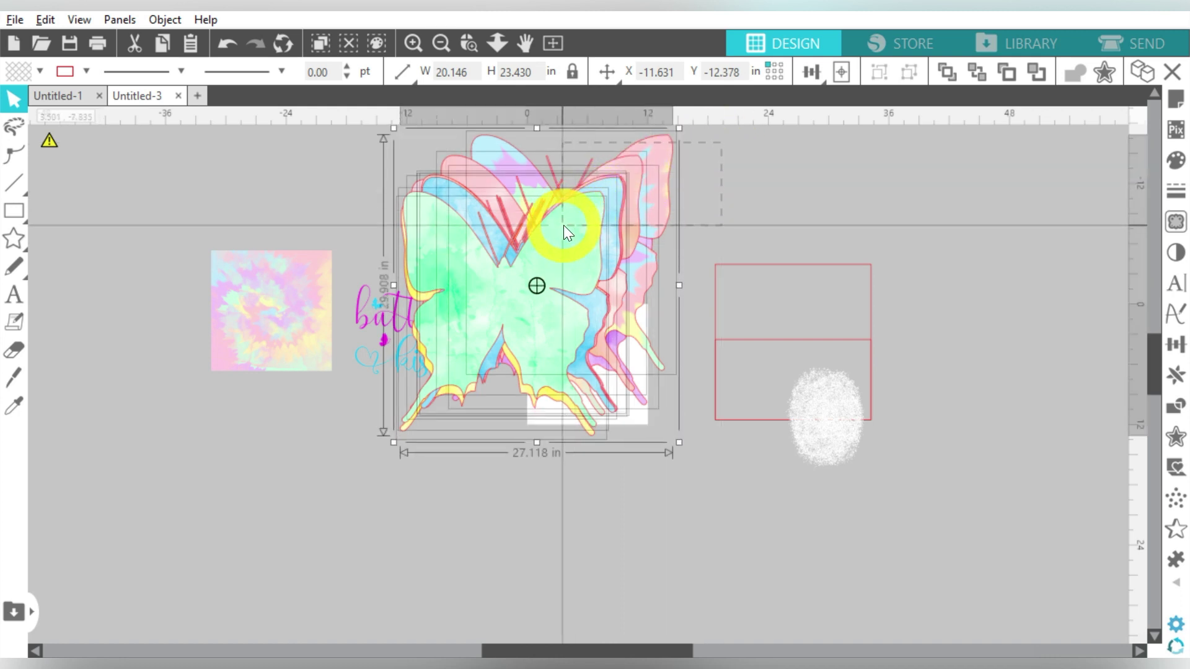
{"action": "left_click_drag", "start_coordinate": [395, 128], "coordinate": [525, 273]}
{"action": "left_click_drag", "start_coordinate": [575, 321], "coordinate": [623, 375]}
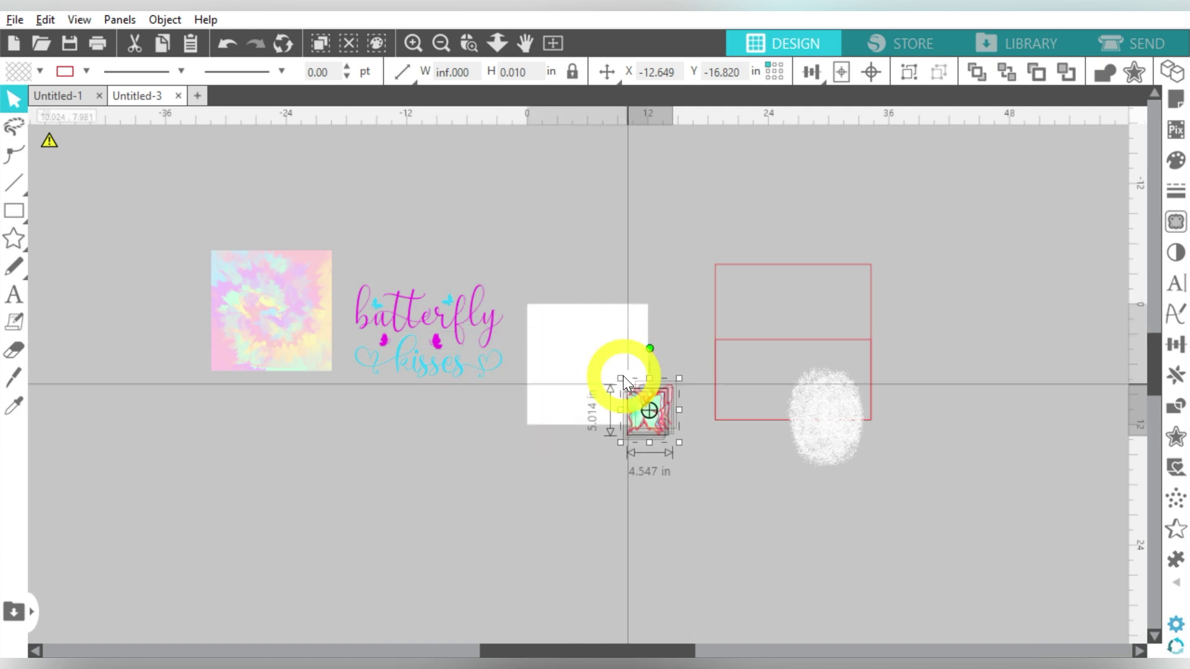
Move the butterfly pile beside the white square
{"action": "left_click", "coordinate": [86, 72]}
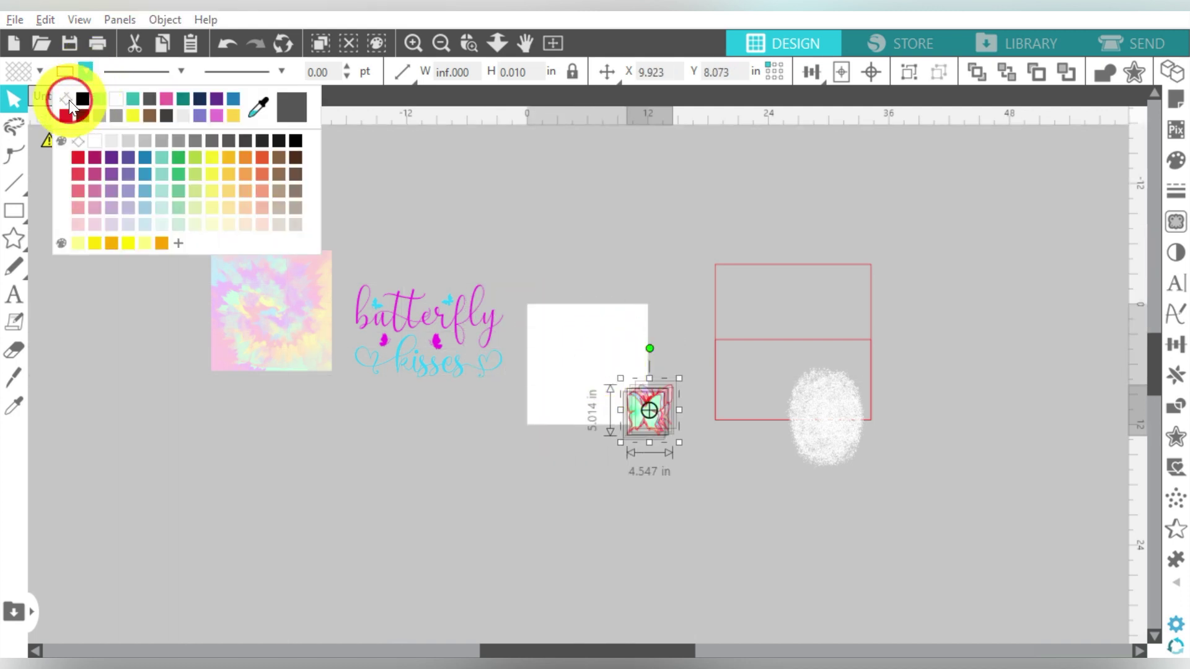
{"action": "left_click", "coordinate": [69, 99]}
{"action": "left_click_drag", "start_coordinate": [662, 404], "coordinate": [679, 298]}
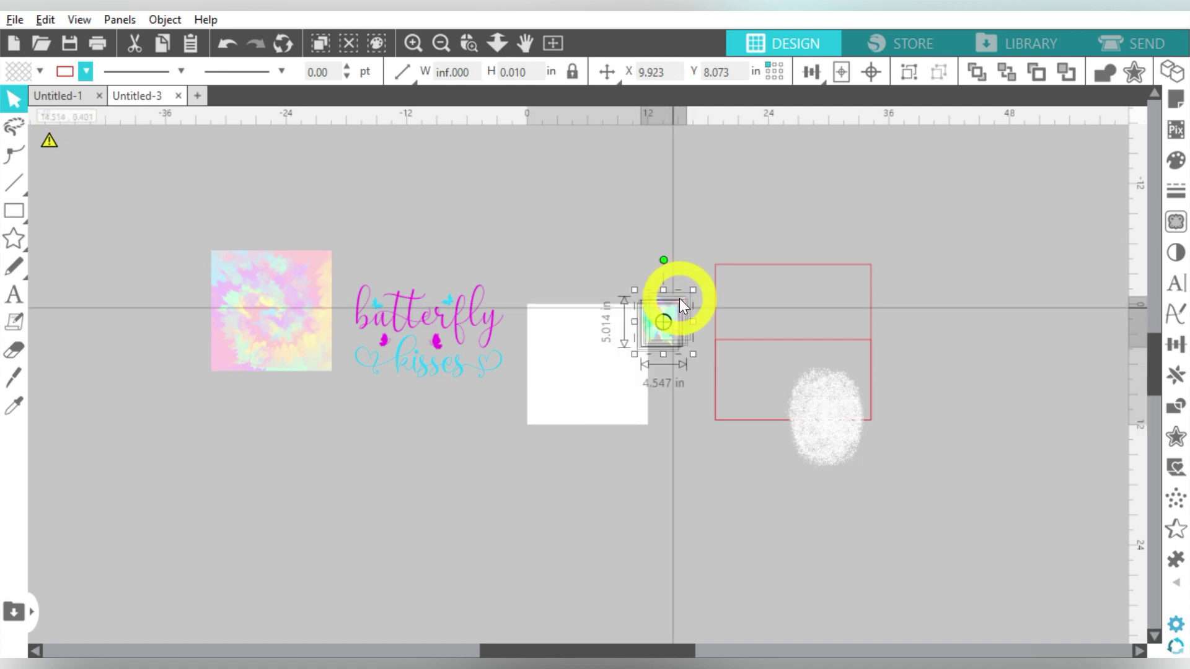
Place the butterfly kisses text on the white square and move the tie-dye square beside it
{"action": "left_click", "coordinate": [467, 308]}
{"action": "left_click_drag", "start_coordinate": [466, 308], "coordinate": [466, 378]}
{"action": "left_click_drag", "start_coordinate": [537, 400], "coordinate": [618, 389]}
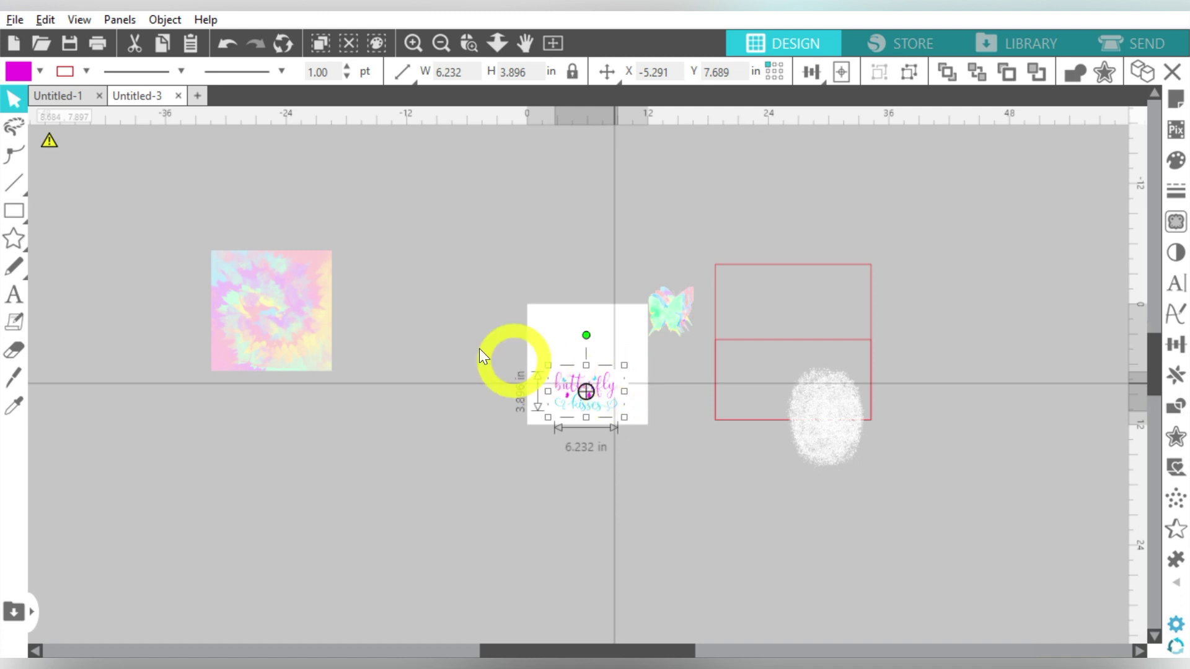
{"action": "left_click_drag", "start_coordinate": [266, 300], "coordinate": [467, 354]}
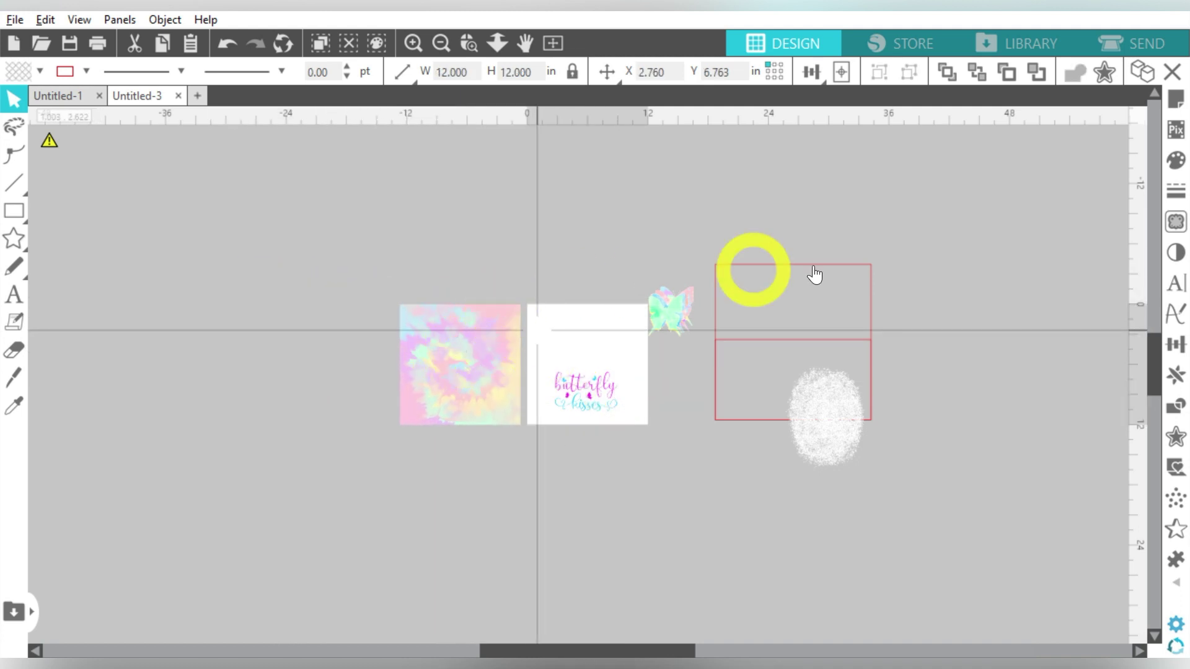
{"action": "left_click_drag", "start_coordinate": [848, 231], "coordinate": [897, 352]}
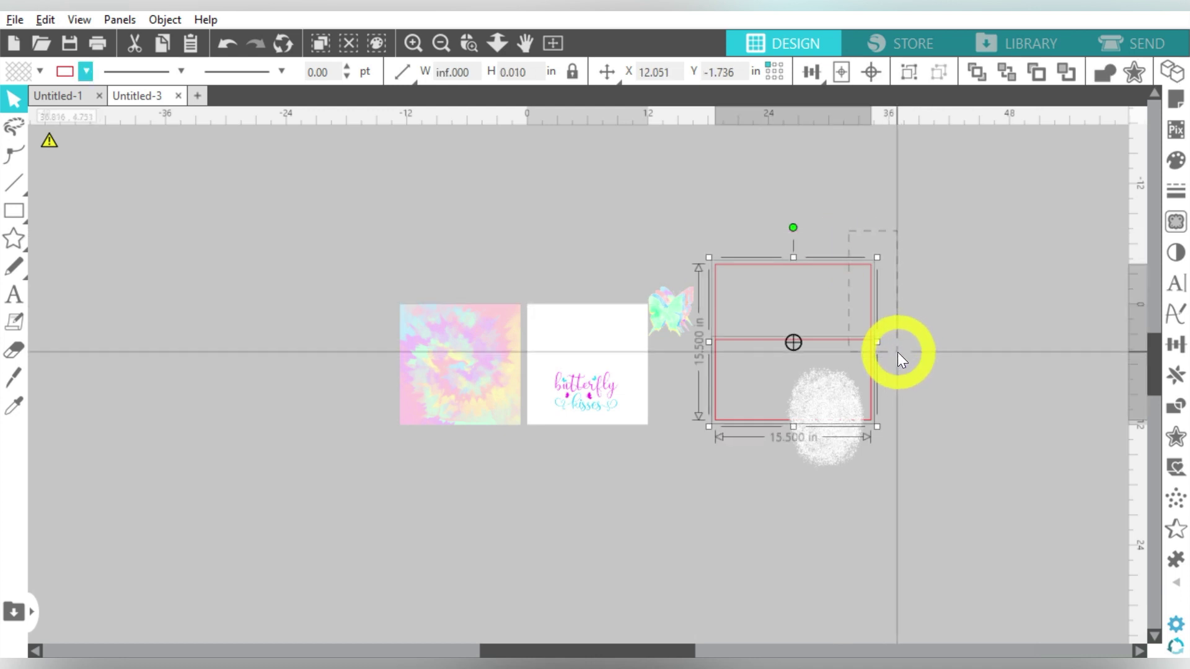
Centre the red outline over the white card and shift the tie-dye image slightly left
{"action": "left_click", "coordinate": [841, 73]}
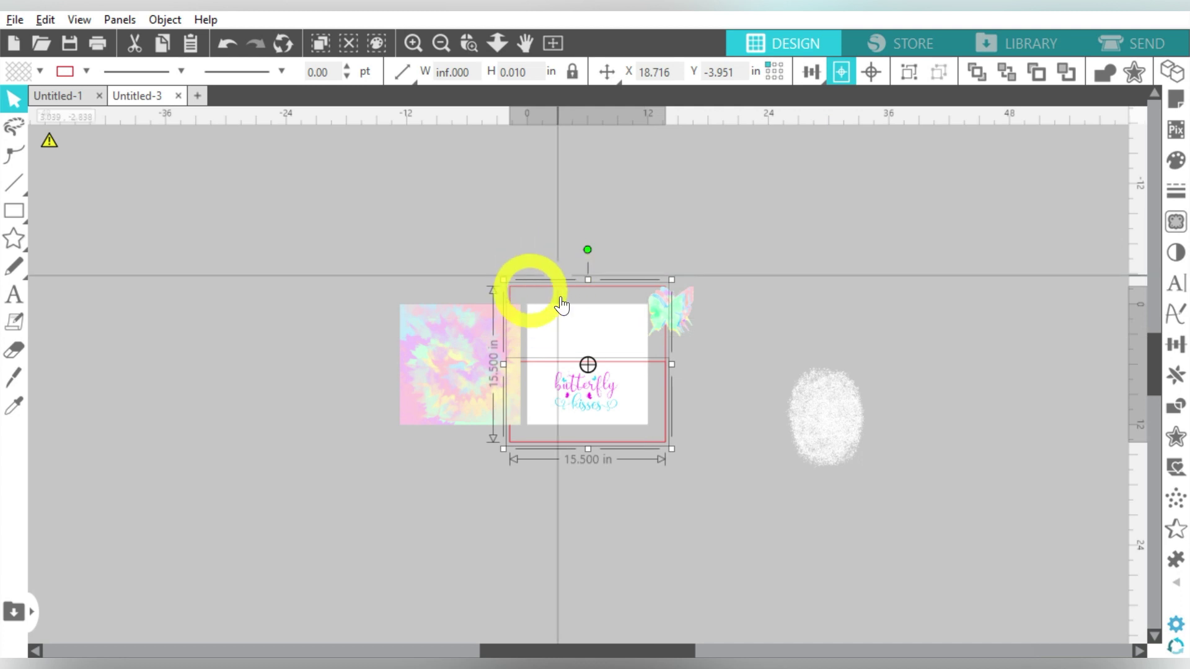
{"action": "left_click", "coordinate": [434, 337]}
{"action": "mouse_move", "coordinate": [434, 336]}
{"action": "left_mouse_down"}
{"action": "mouse_move", "coordinate": [402, 328]}
{"action": "mouse_move", "coordinate": [411, 329]}
{"action": "left_mouse_up"}
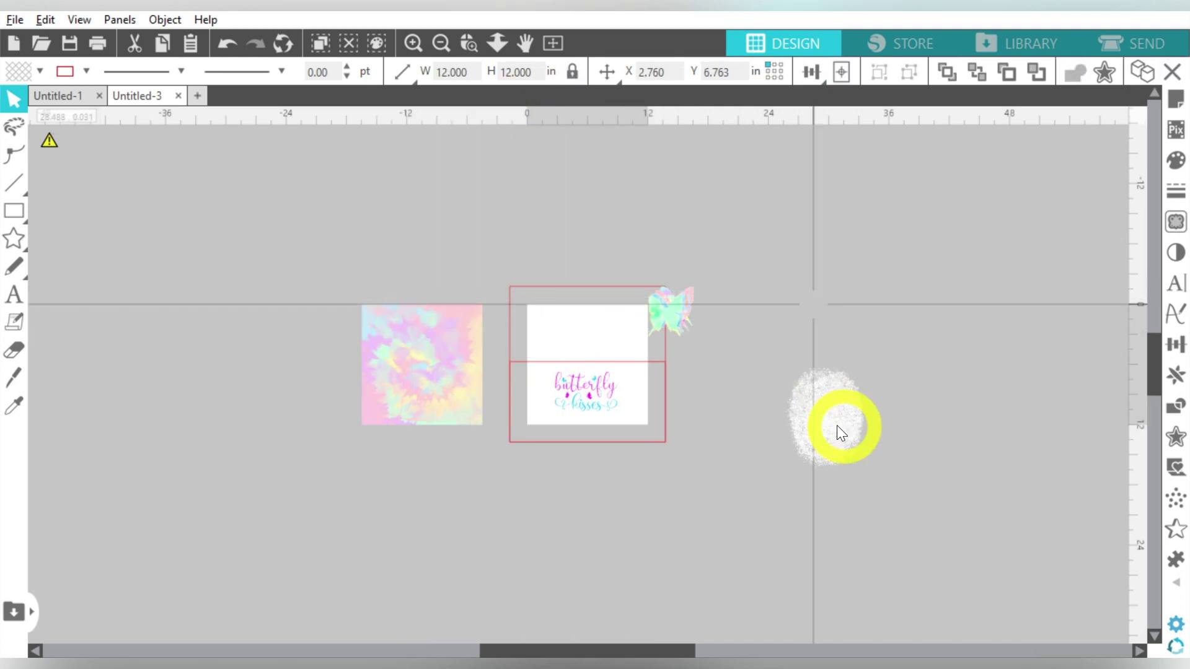
Position the glitter oval beside the card and zoom in on the design
{"action": "left_click_drag", "start_coordinate": [840, 425], "coordinate": [713, 407]}
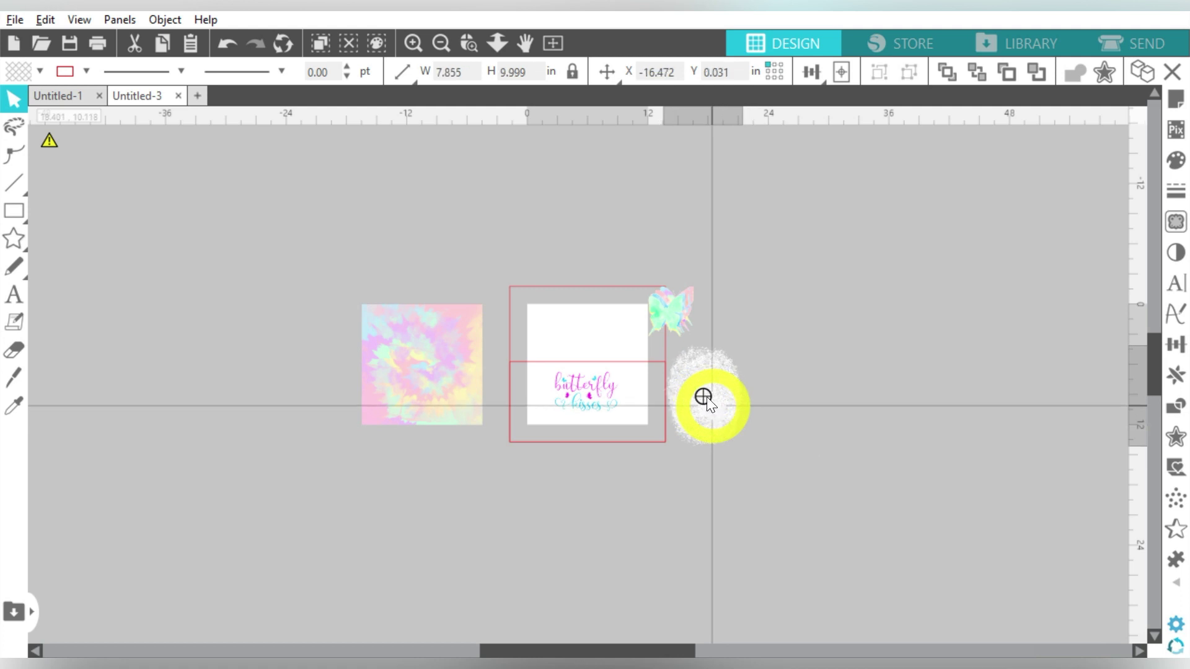
{"action": "left_click_drag", "start_coordinate": [430, 377], "coordinate": [452, 385]}
{"action": "left_click", "coordinate": [456, 228]}
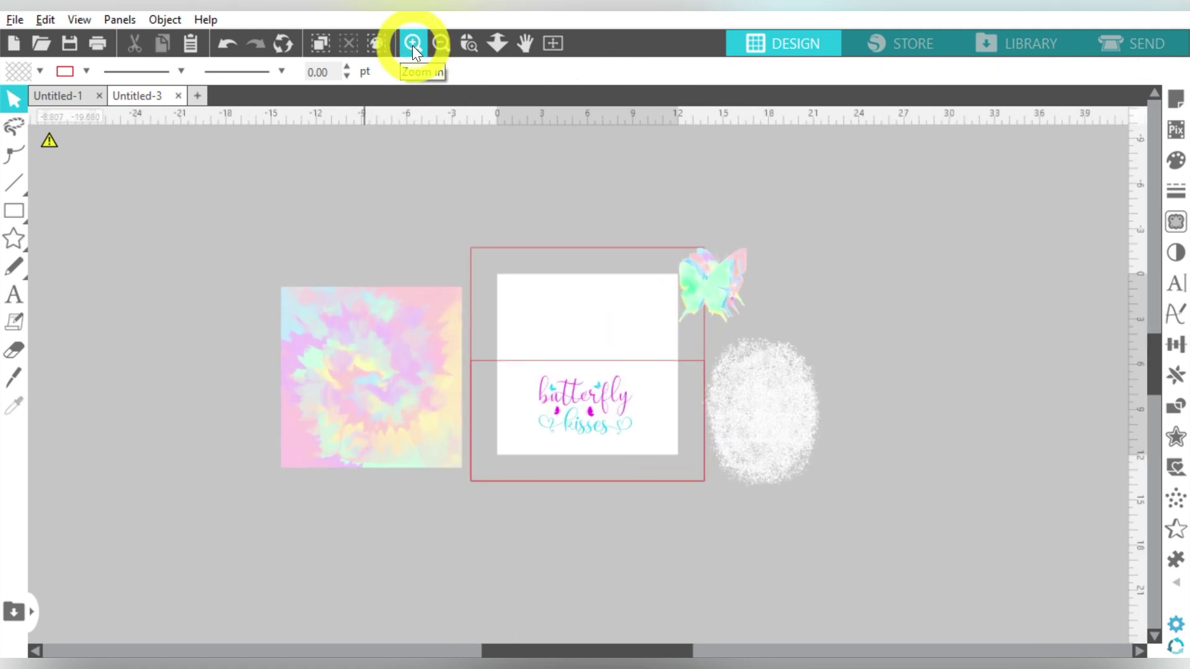
{"action": "left_click", "coordinate": [412, 43]}
{"action": "left_click", "coordinate": [411, 43]}
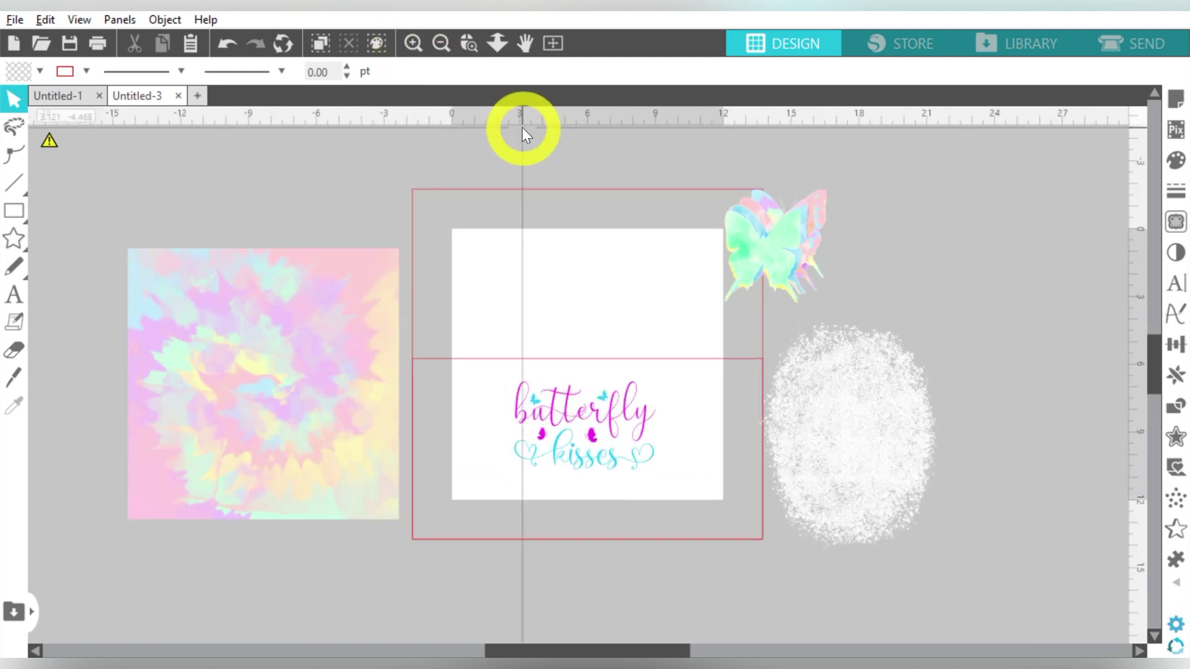
Scale the butterfly kisses text up to about 10.2 by 6.4 inches
{"action": "left_click", "coordinate": [498, 402]}
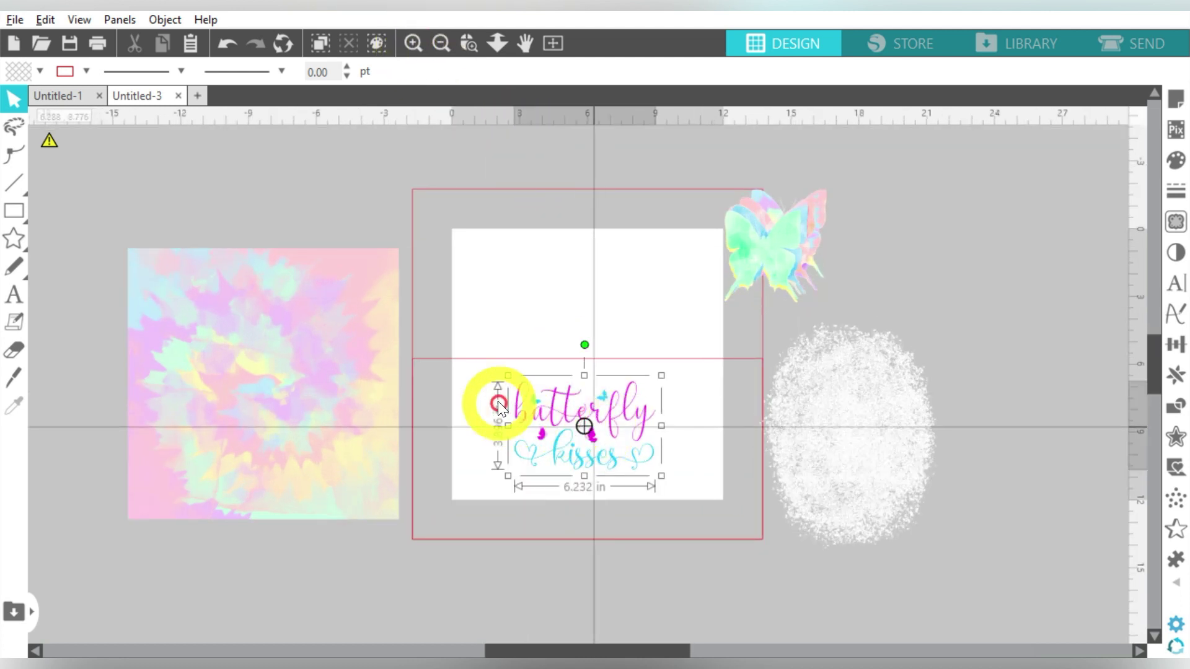
{"action": "left_click_drag", "start_coordinate": [507, 375], "coordinate": [472, 358]}
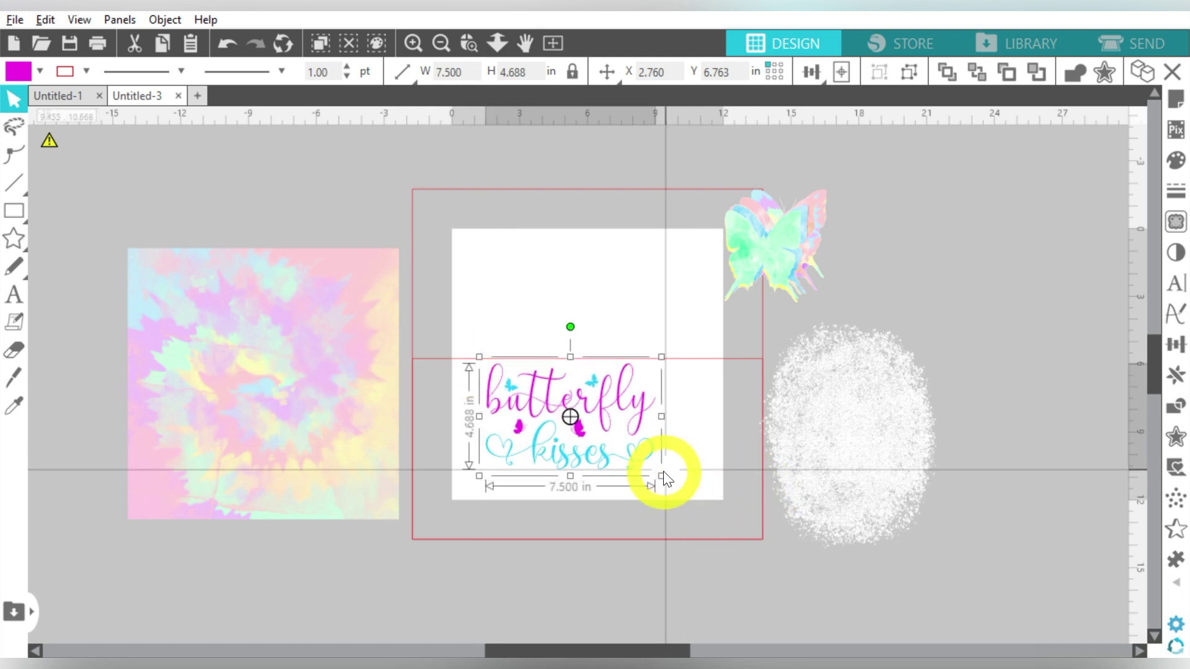
{"action": "left_click_drag", "start_coordinate": [664, 478], "coordinate": [721, 525]}
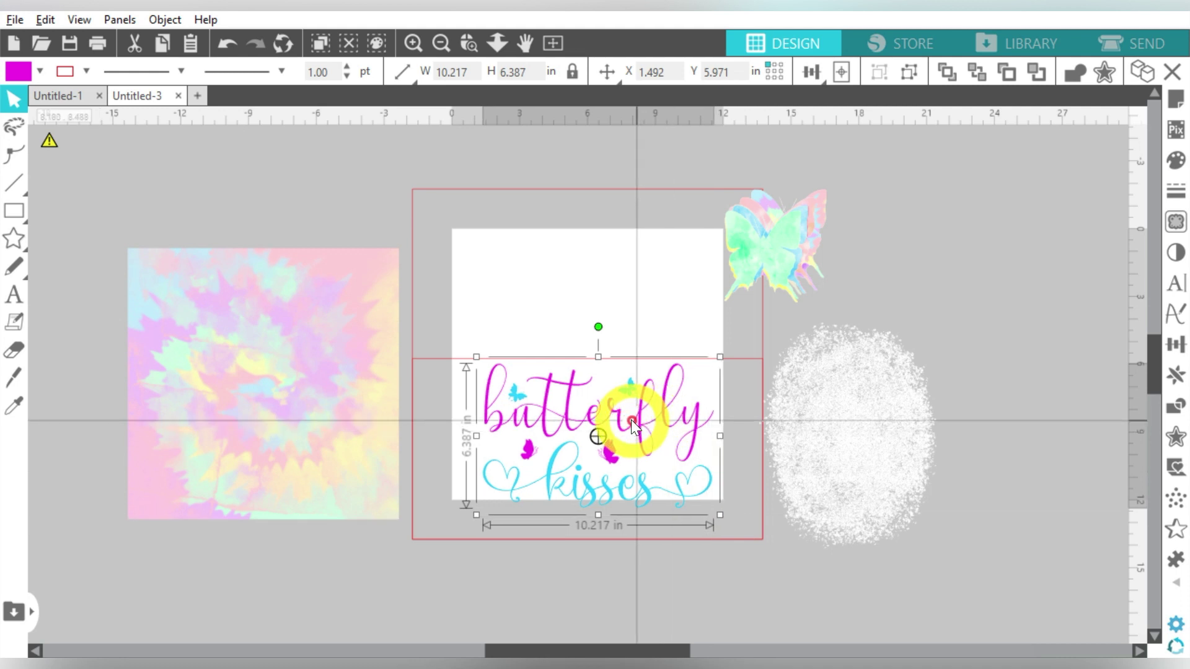
{"action": "left_click_drag", "start_coordinate": [631, 419], "coordinate": [627, 422]}
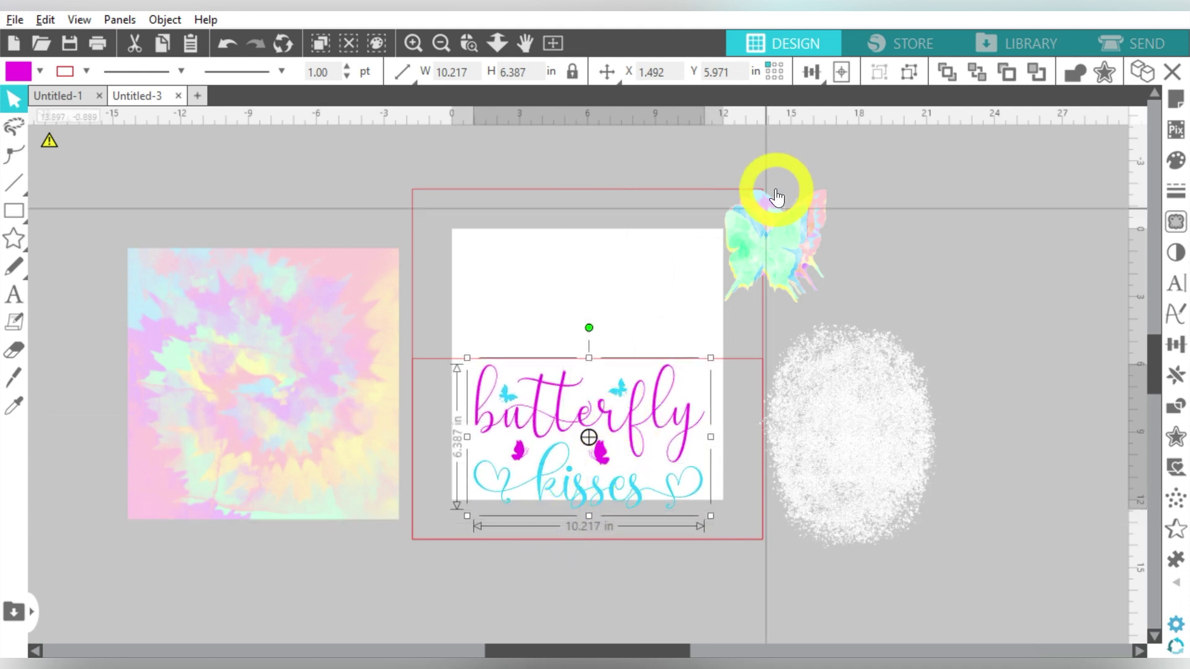
Align the text to the card's horizontal centre and drag the tie-dye image lower
{"action": "left_click", "coordinate": [812, 72]}
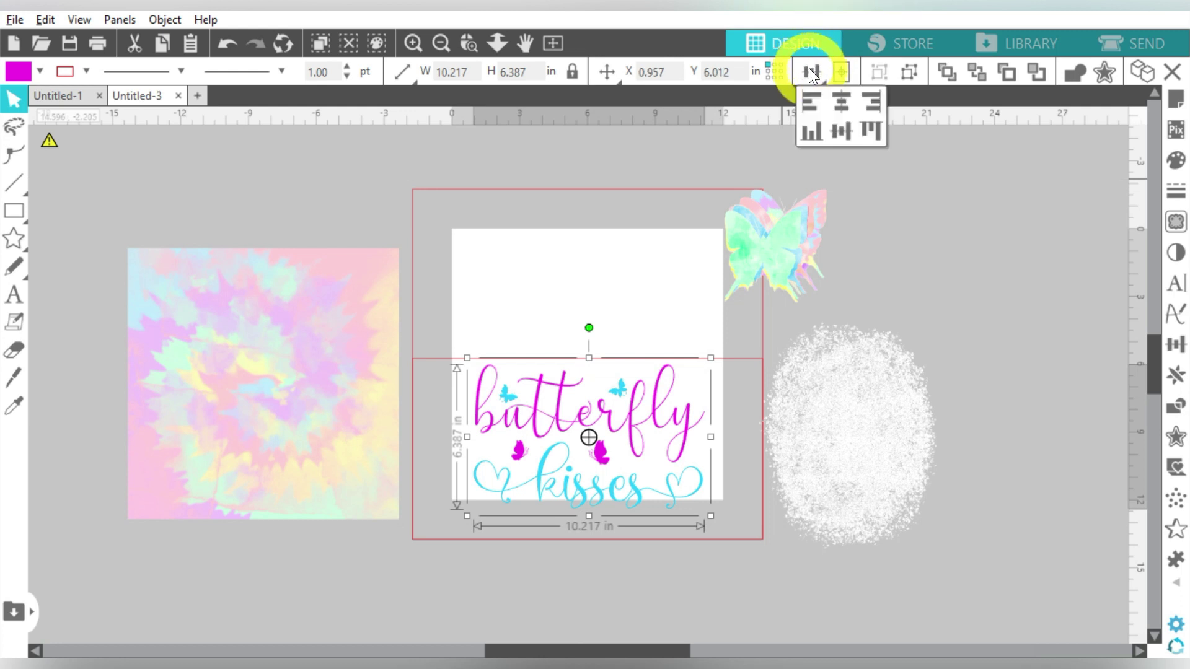
{"action": "left_click", "coordinate": [841, 101]}
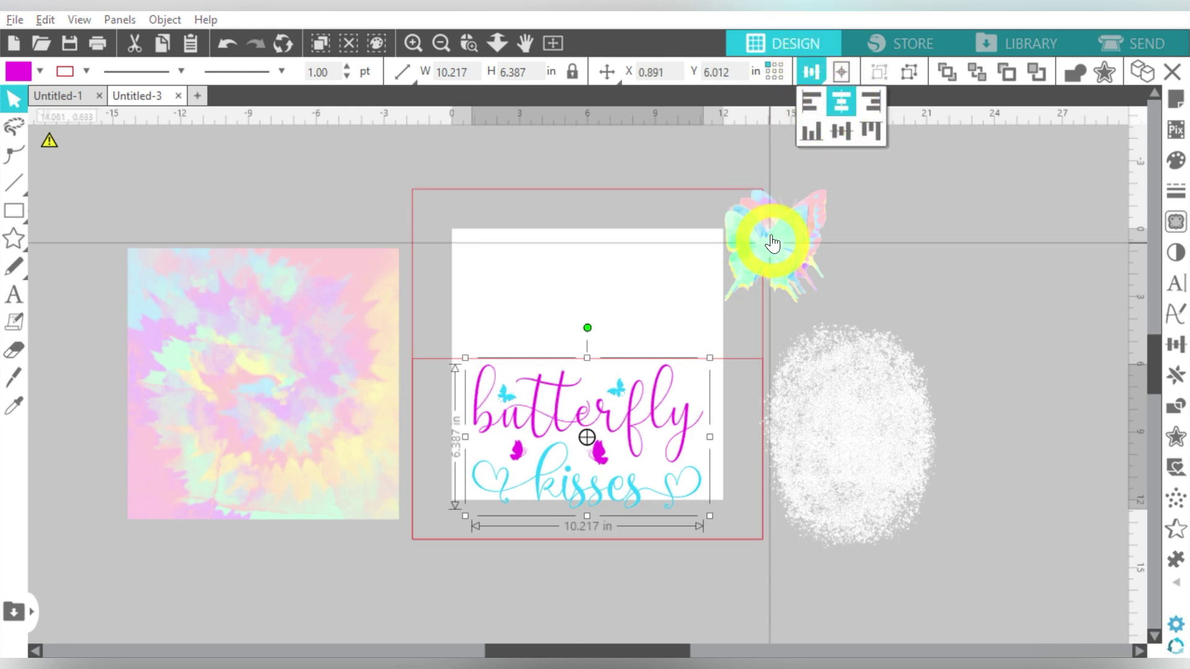
{"action": "left_click", "coordinate": [928, 237]}
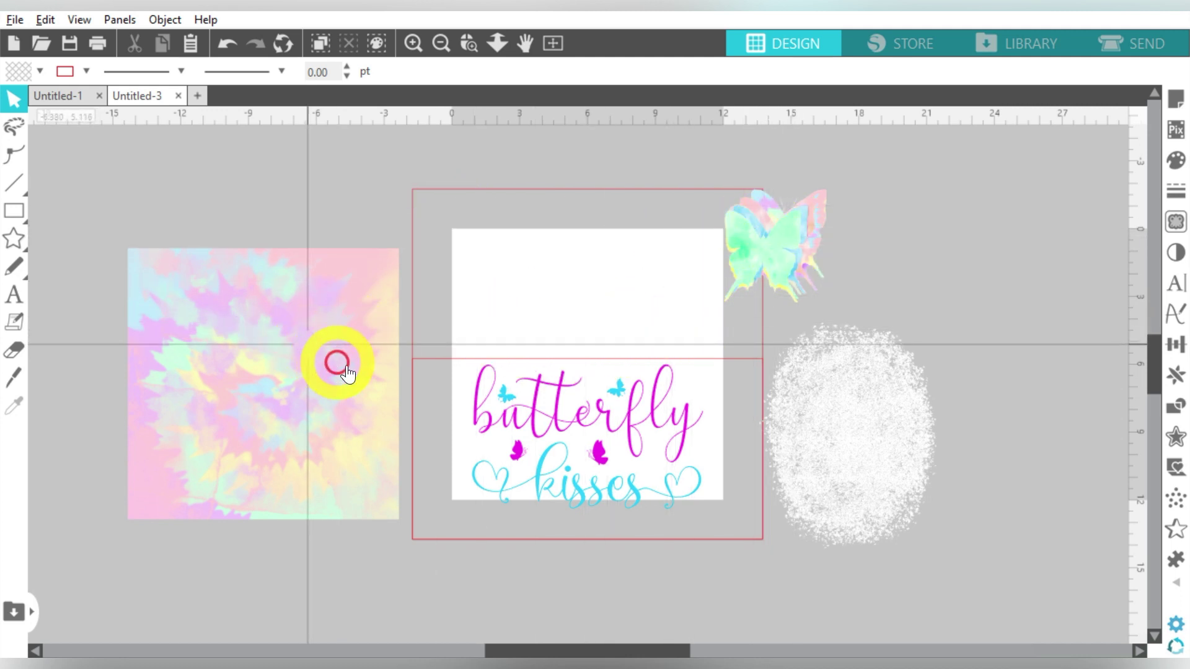
{"action": "left_click_drag", "start_coordinate": [334, 358], "coordinate": [308, 407]}
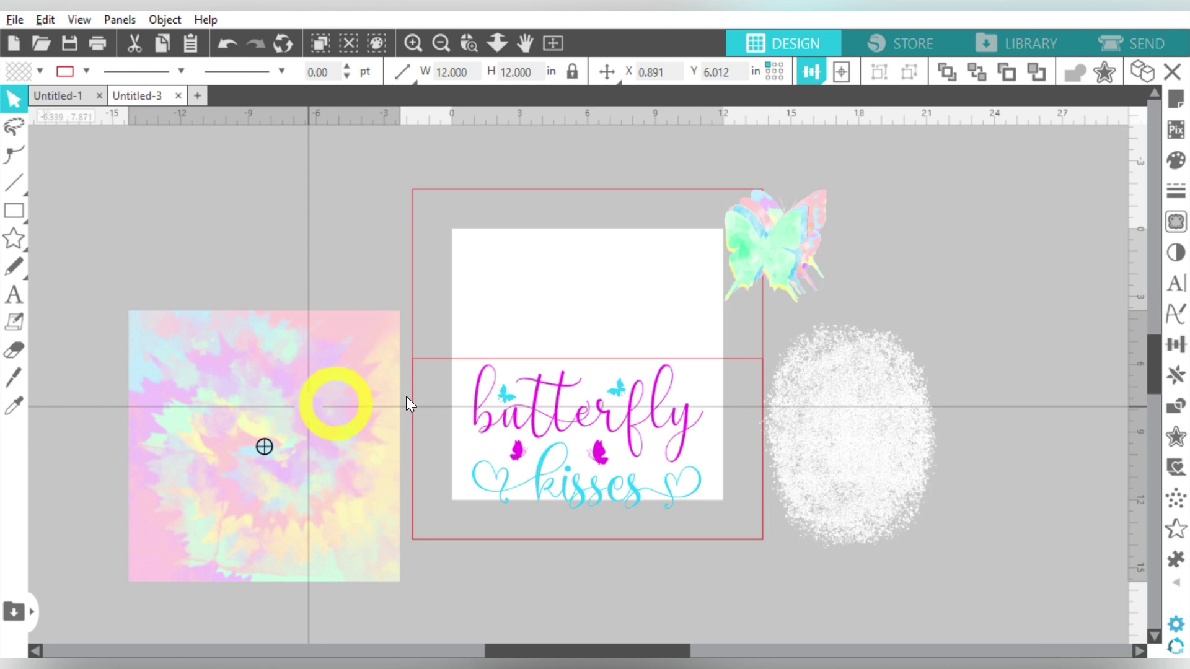
Resize the tie-dye image to a 15.6 inch width
{"action": "double_click", "coordinate": [743, 359]}
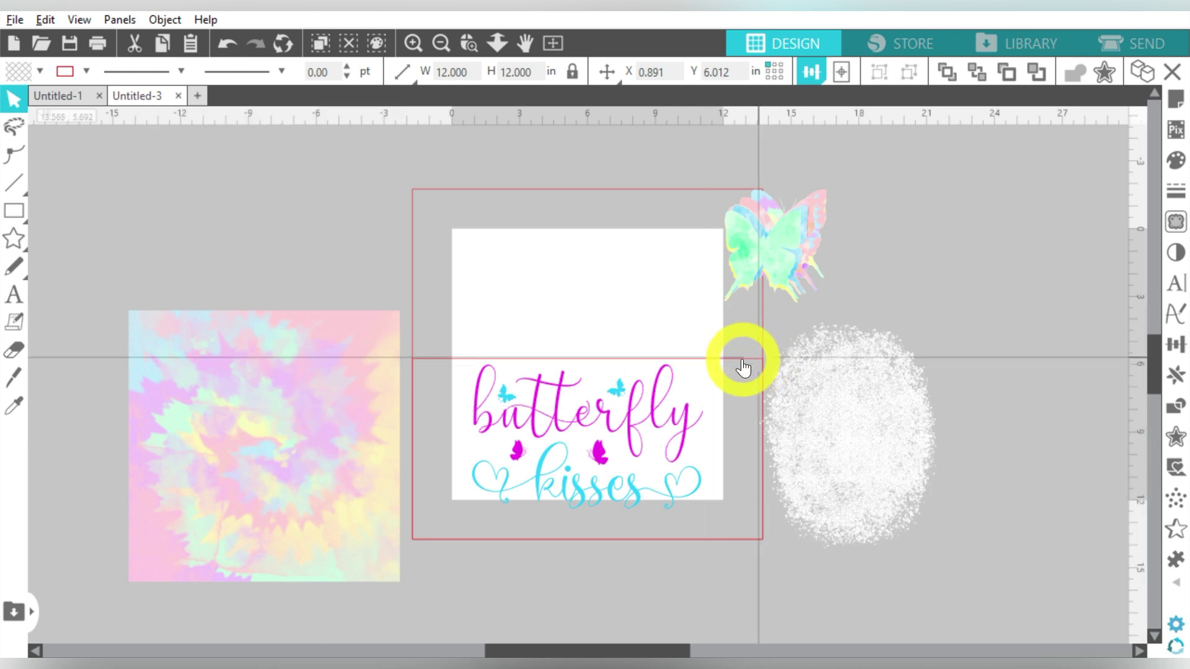
{"action": "left_click", "coordinate": [270, 346]}
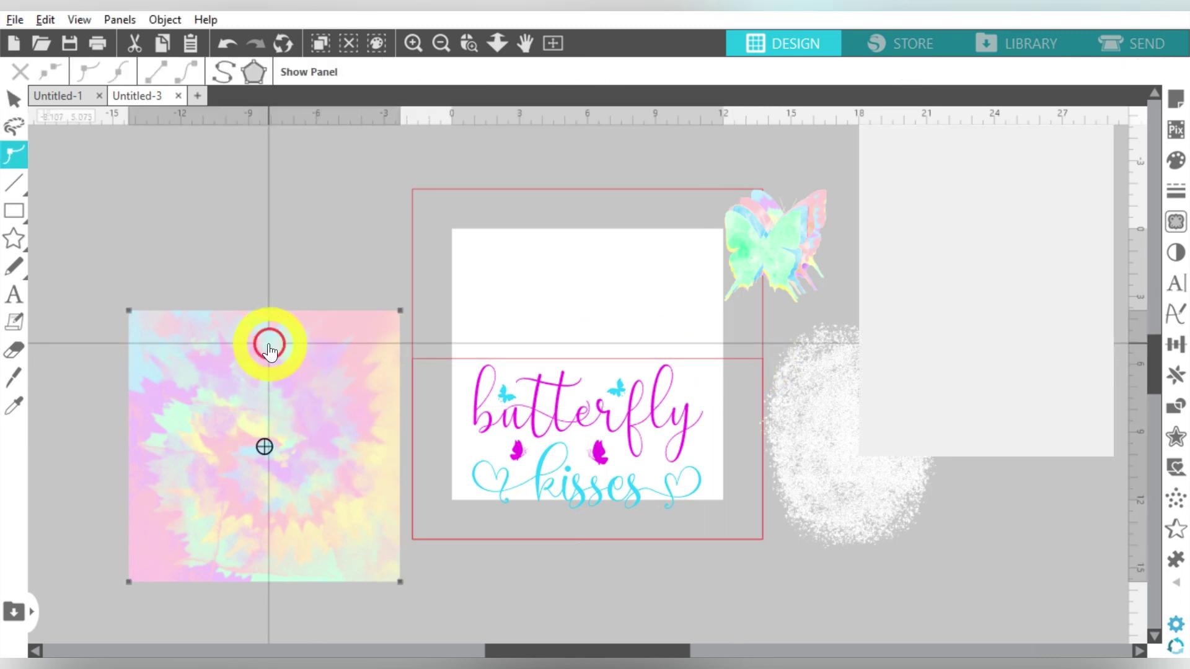
{"action": "left_click", "coordinate": [300, 247]}
{"action": "left_click", "coordinate": [306, 333]}
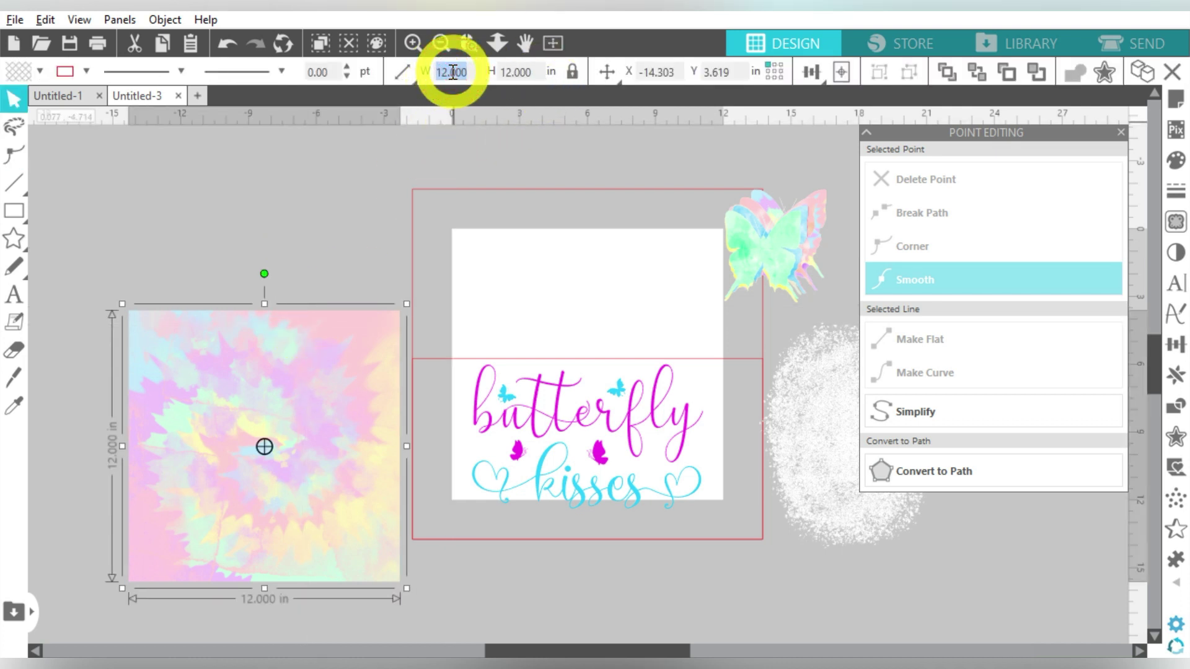
{"action": "left_click", "coordinate": [452, 72]}
{"action": "type", "text": "15.60"}
{"action": "key", "text": "Return"}
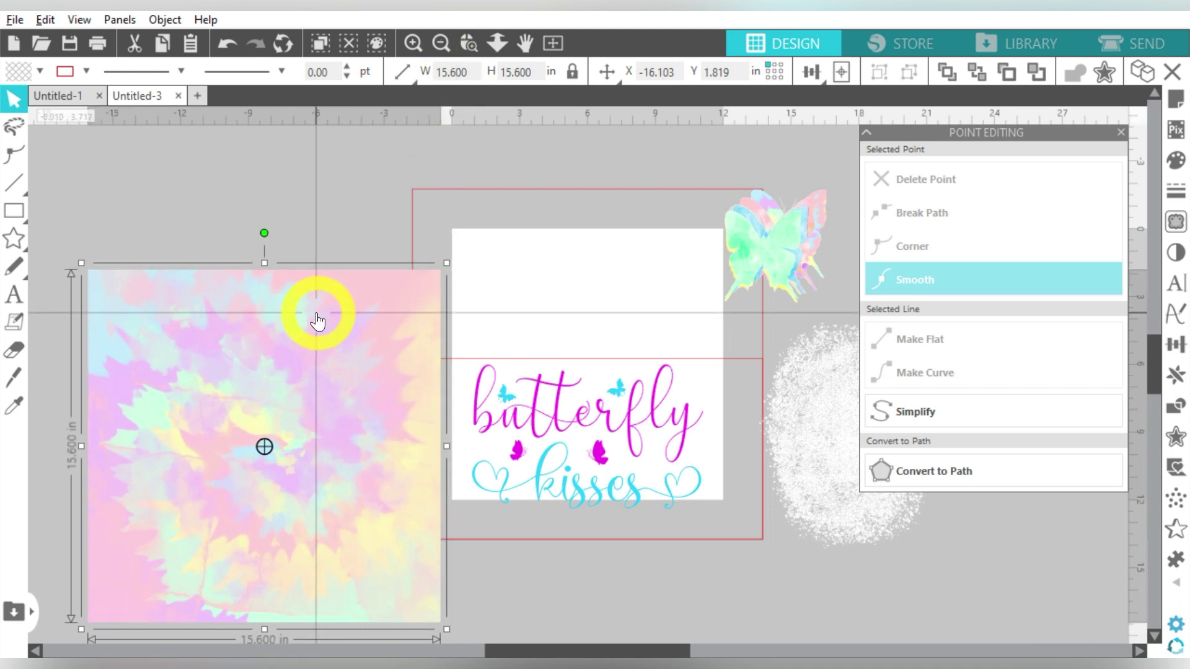
Centre the tie-dye horizontally on the pillow outline
{"action": "left_click", "coordinate": [711, 361], "text": "shift"}
{"action": "left_click", "coordinate": [842, 63]}
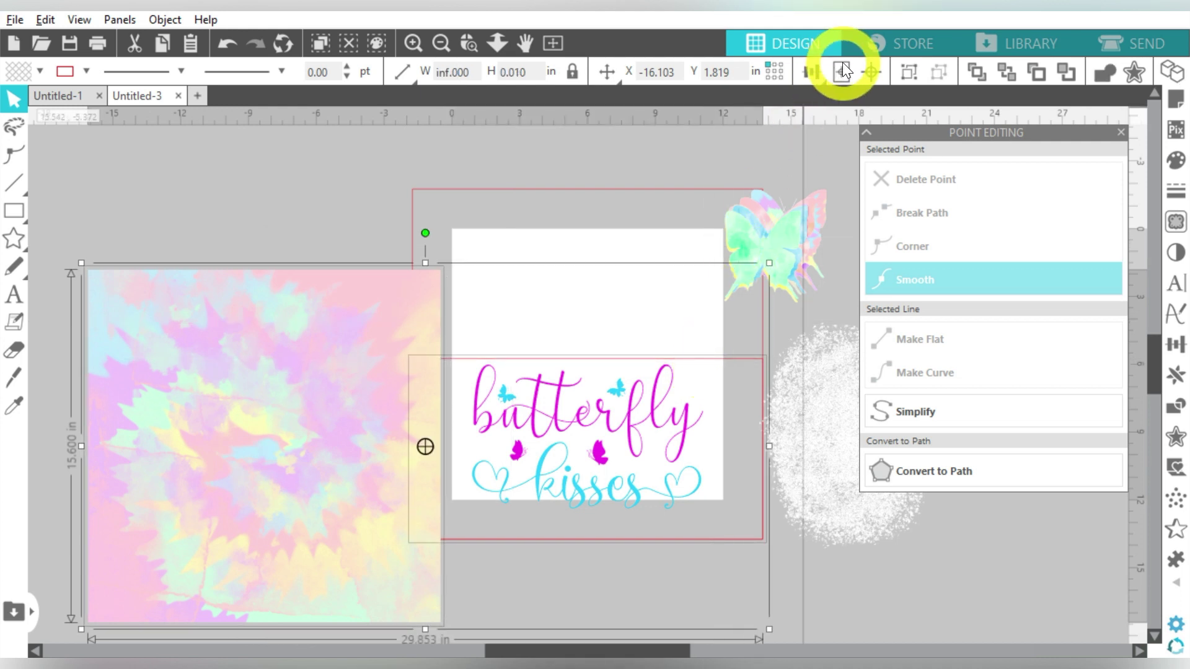
{"action": "left_click", "coordinate": [872, 72]}
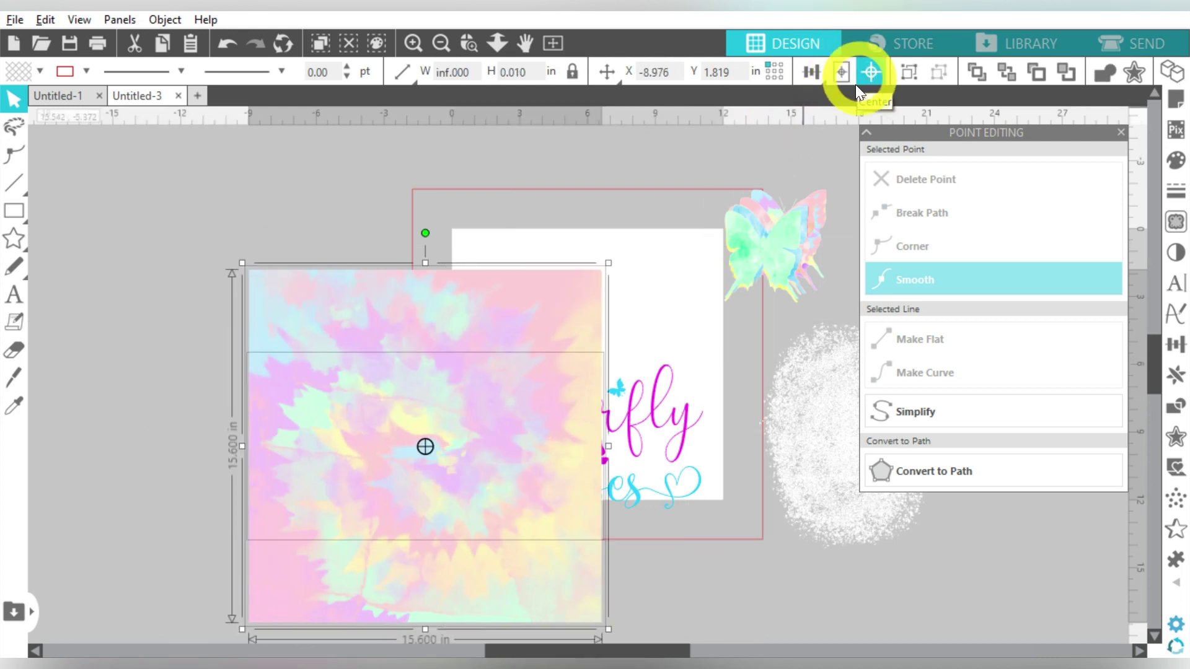
Crop the tie-dye to a 15.5 × 8 inch panel and send it to the back
{"action": "left_click", "coordinate": [1177, 404]}
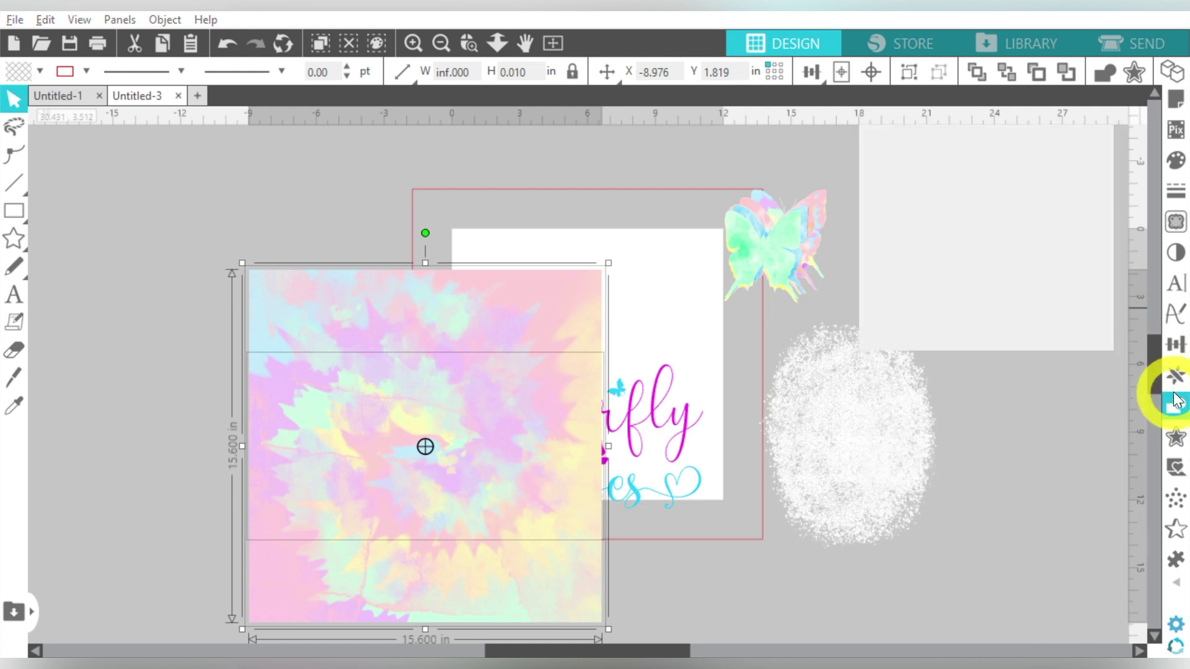
{"action": "left_click", "coordinate": [1031, 245]}
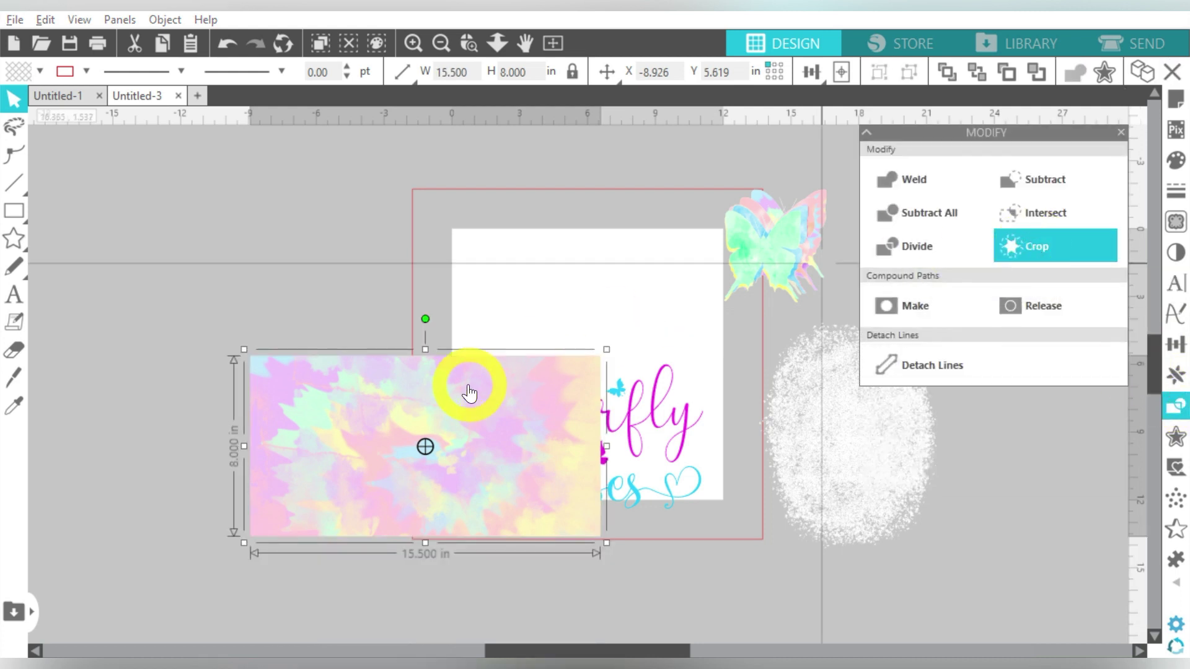
{"action": "left_click", "coordinate": [975, 73]}
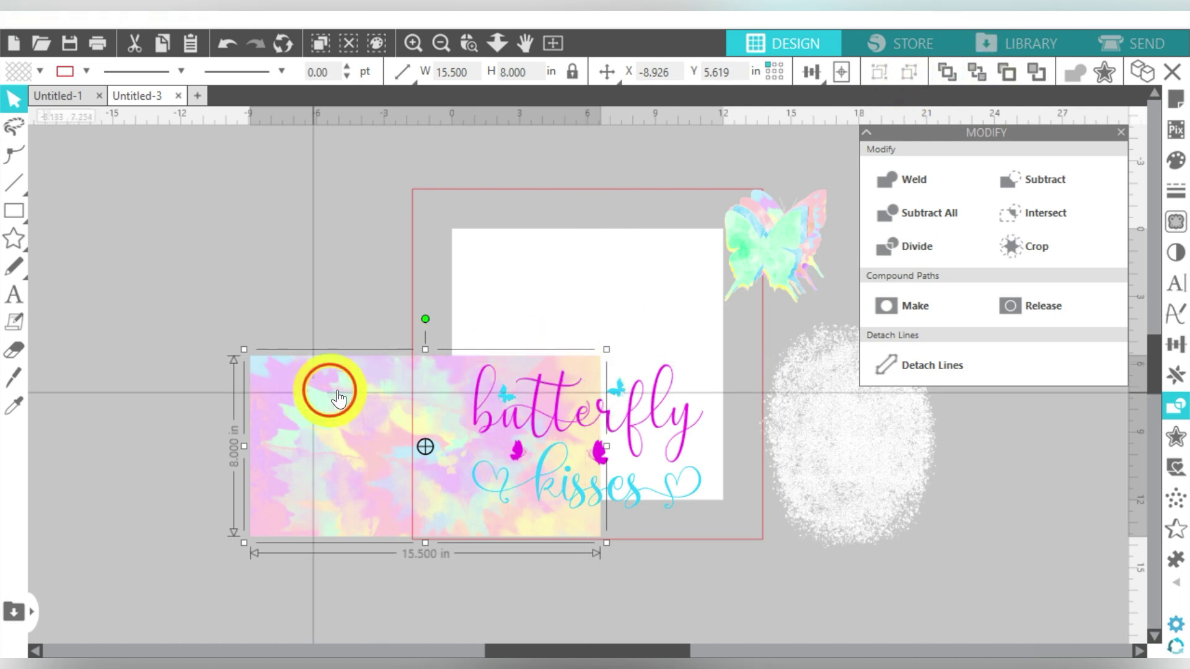
Move the tie-dye panel into the pillow's lower red section
{"action": "left_click_drag", "start_coordinate": [394, 388], "coordinate": [652, 415]}
{"action": "left_click", "coordinate": [653, 412]}
{"action": "left_click", "coordinate": [653, 413]}
Rotate the glitter patch a quarter turn (90°)
{"action": "left_click", "coordinate": [832, 444]}
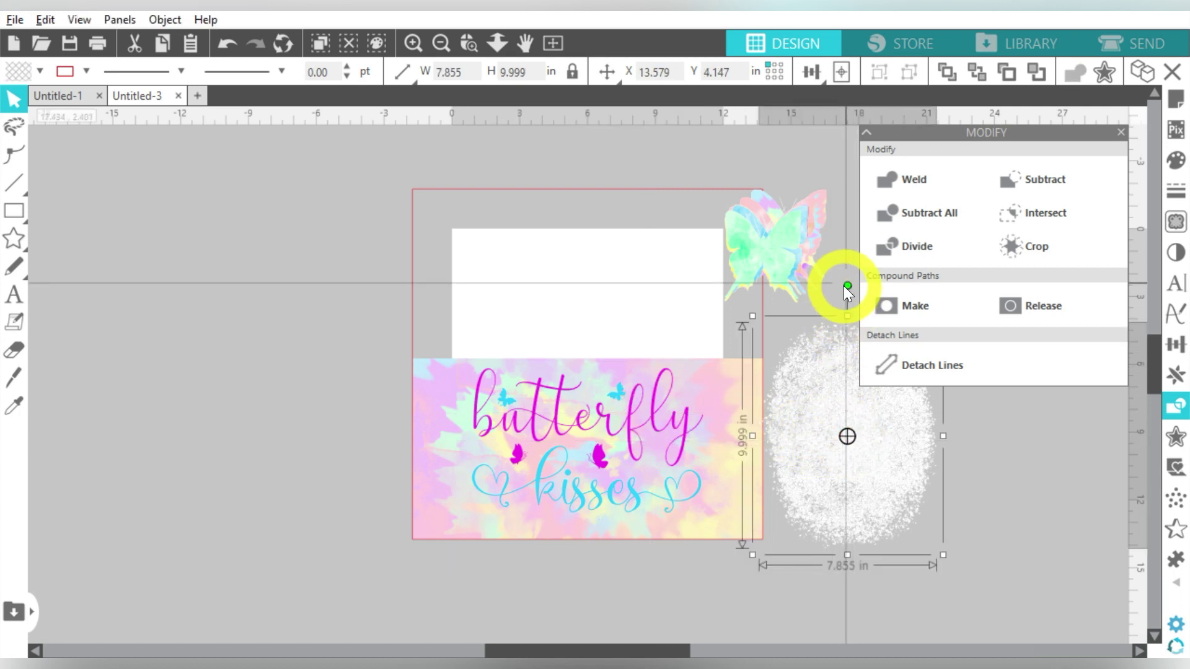
{"action": "left_click_drag", "start_coordinate": [847, 286], "coordinate": [856, 286]}
{"action": "left_click", "coordinate": [924, 296]}
{"action": "left_click_drag", "start_coordinate": [928, 295], "coordinate": [1013, 436]}
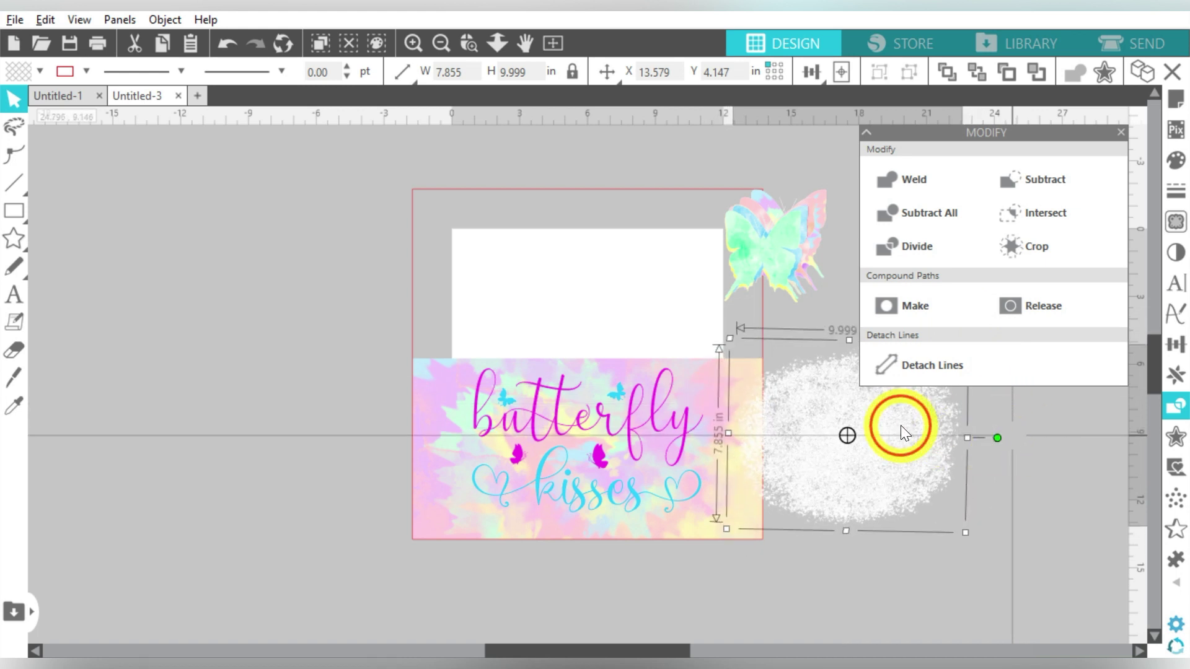
Place the glitter patch across the text and stretch it to about 11.2 inches wide
{"action": "left_click_drag", "start_coordinate": [819, 436], "coordinate": [551, 442]}
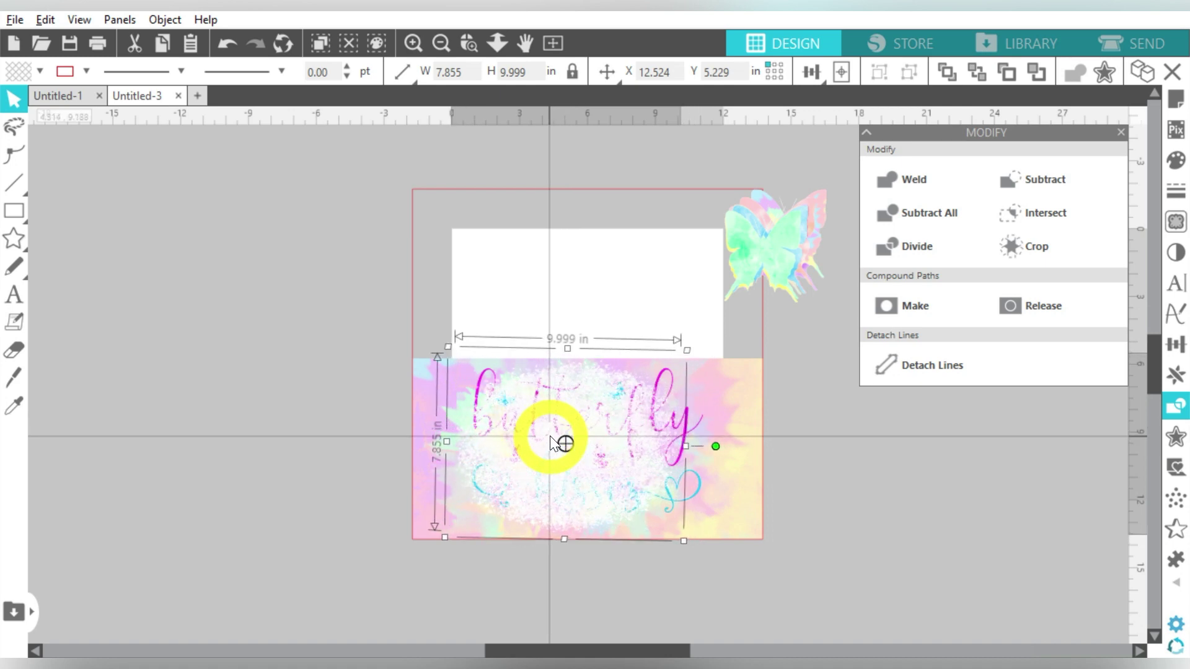
{"action": "left_click_drag", "start_coordinate": [705, 446], "coordinate": [705, 447]}
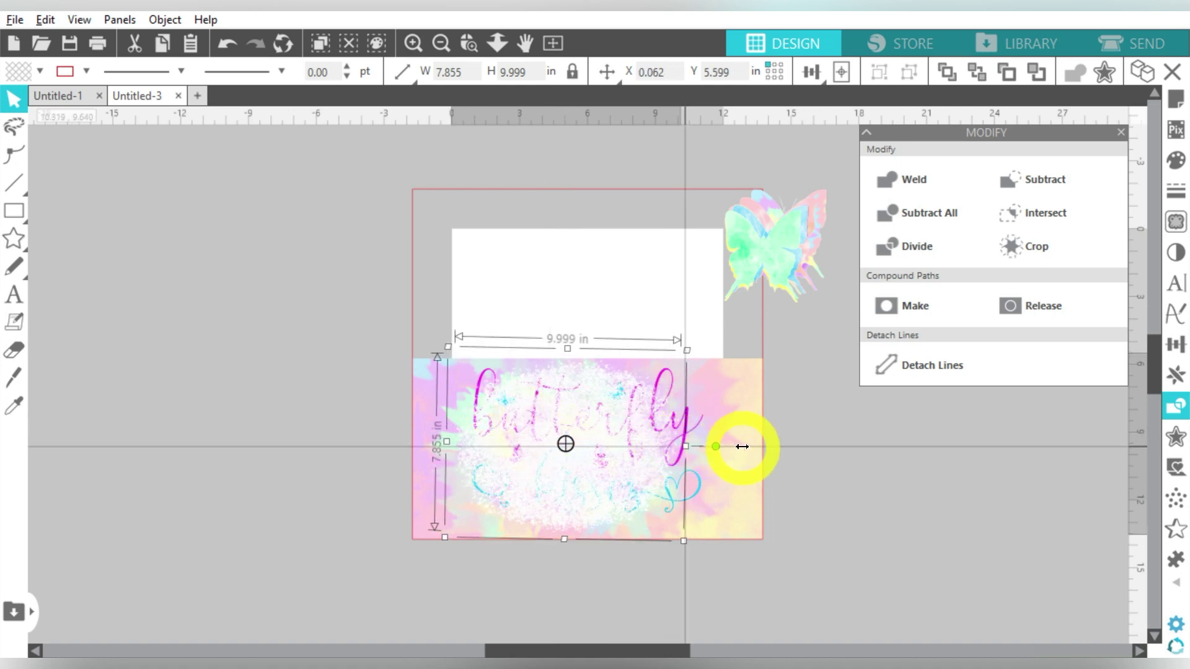
{"action": "left_click_drag", "start_coordinate": [742, 446], "coordinate": [713, 447]}
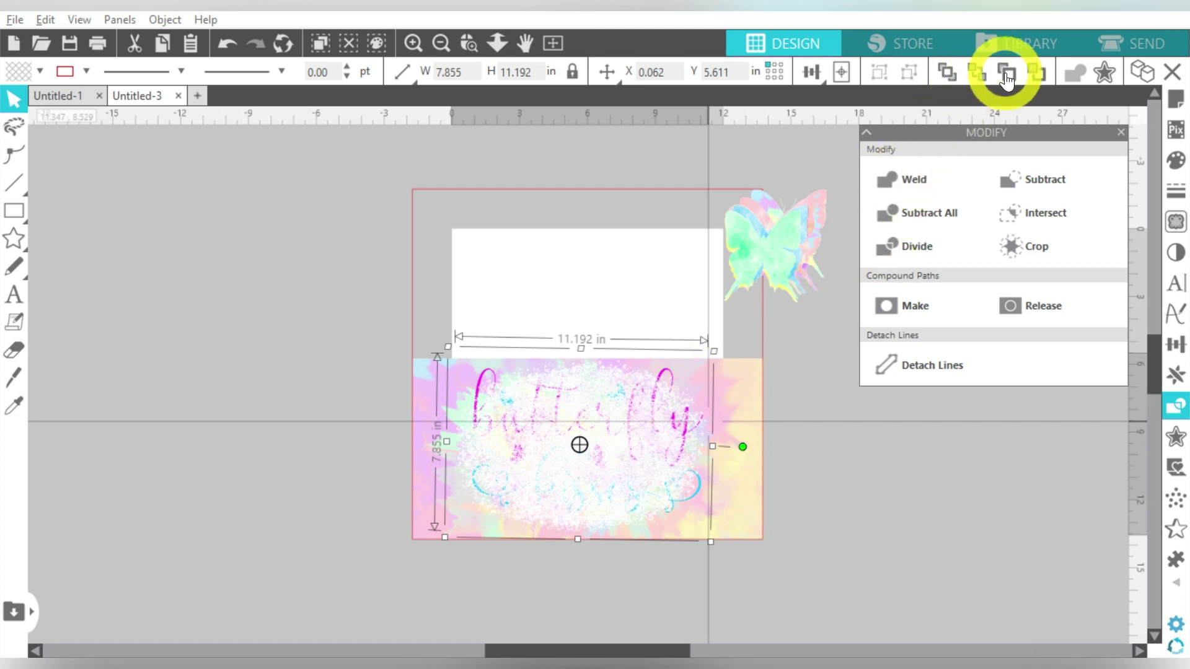
Group and then ungroup the selected pieces
{"action": "left_click", "coordinate": [951, 71]}
{"action": "left_click", "coordinate": [975, 73]}
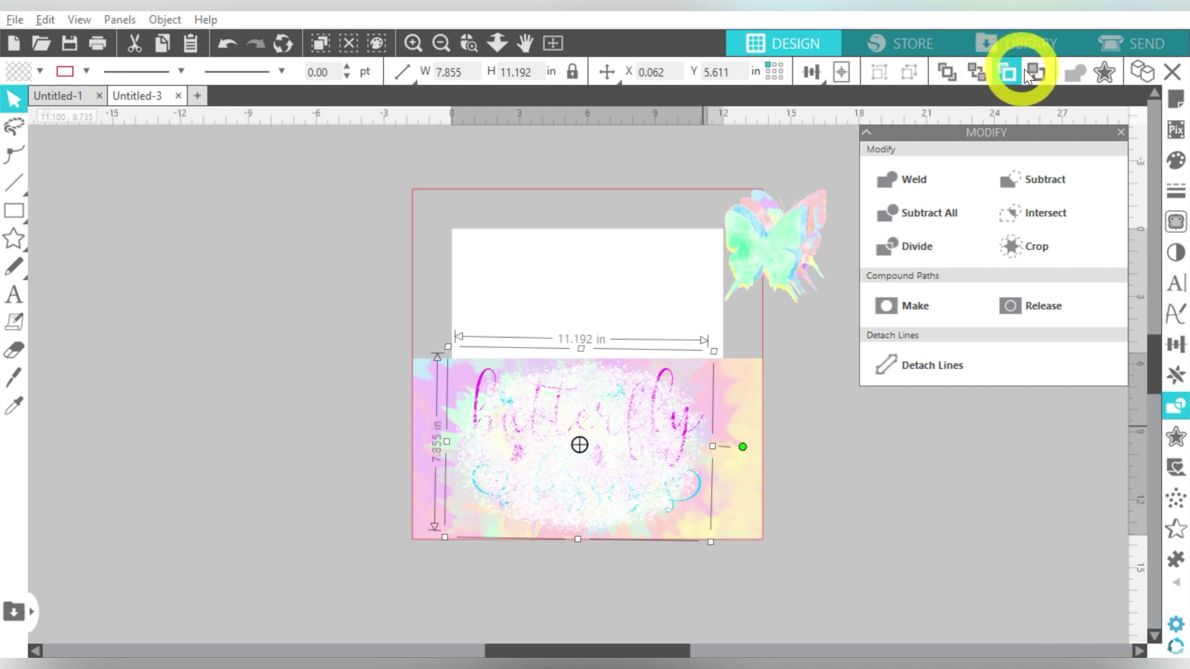
{"action": "left_click", "coordinate": [667, 374]}
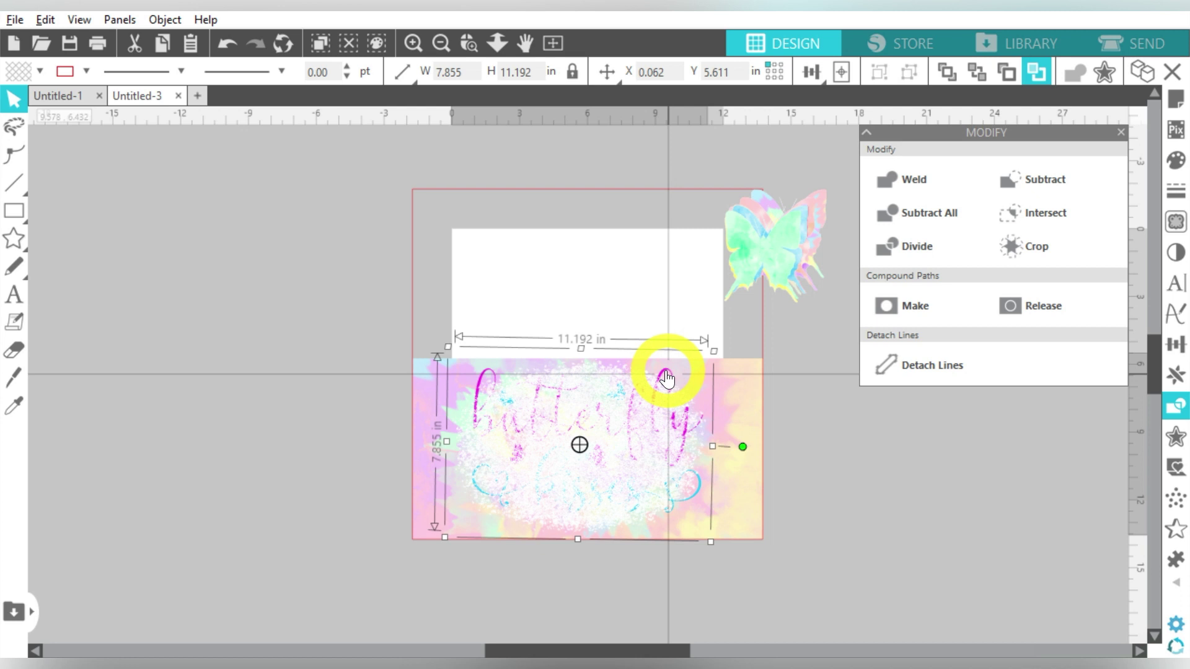
Drag the quote and white splash onto the 15.5 × 8 in tie-dye panel and align-centre them
{"action": "left_click_drag", "start_coordinate": [668, 377], "coordinate": [619, 425]}
{"action": "left_click", "coordinate": [950, 73]}
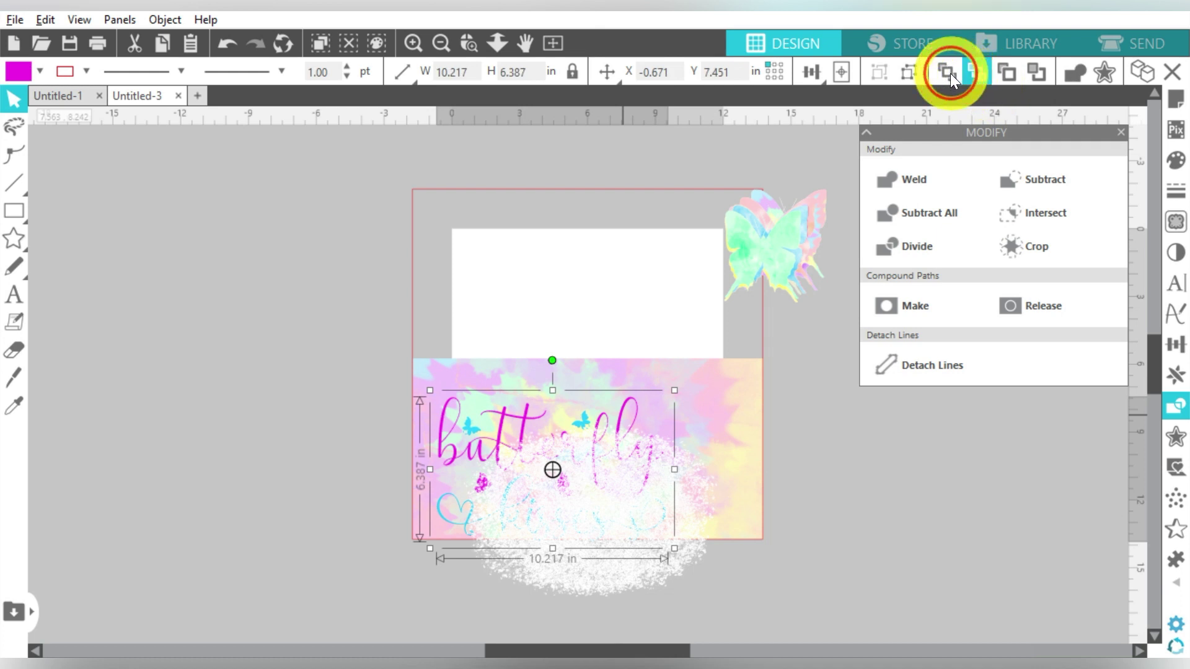
{"action": "left_click", "coordinate": [624, 426]}
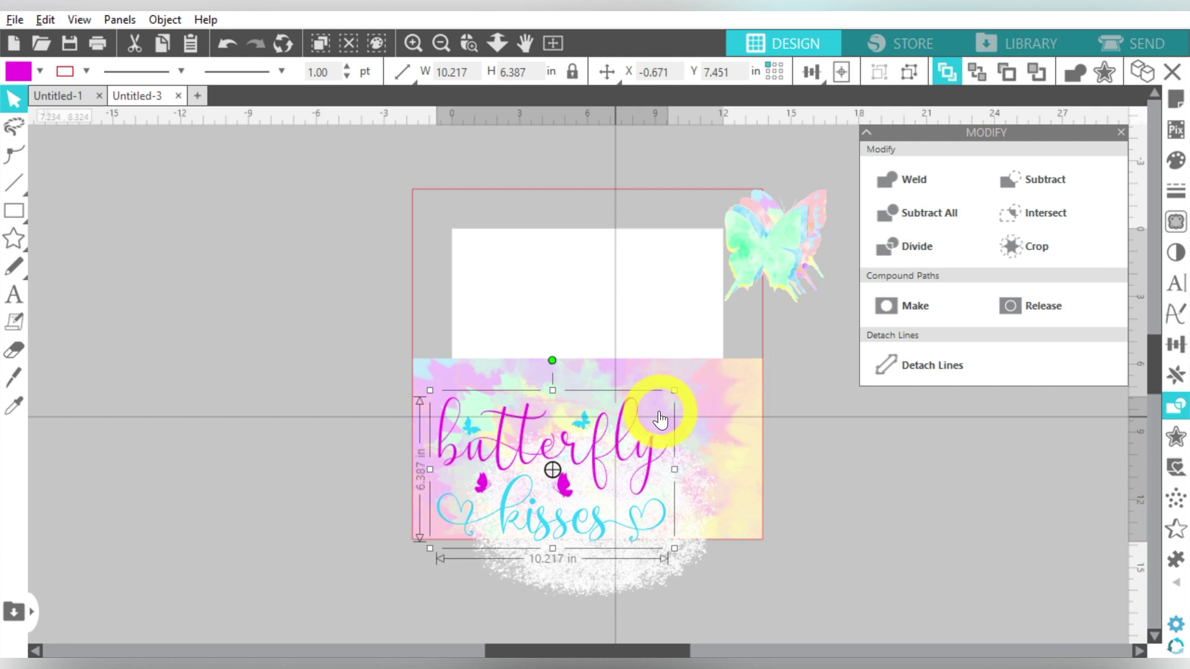
{"action": "left_click", "coordinate": [671, 324]}
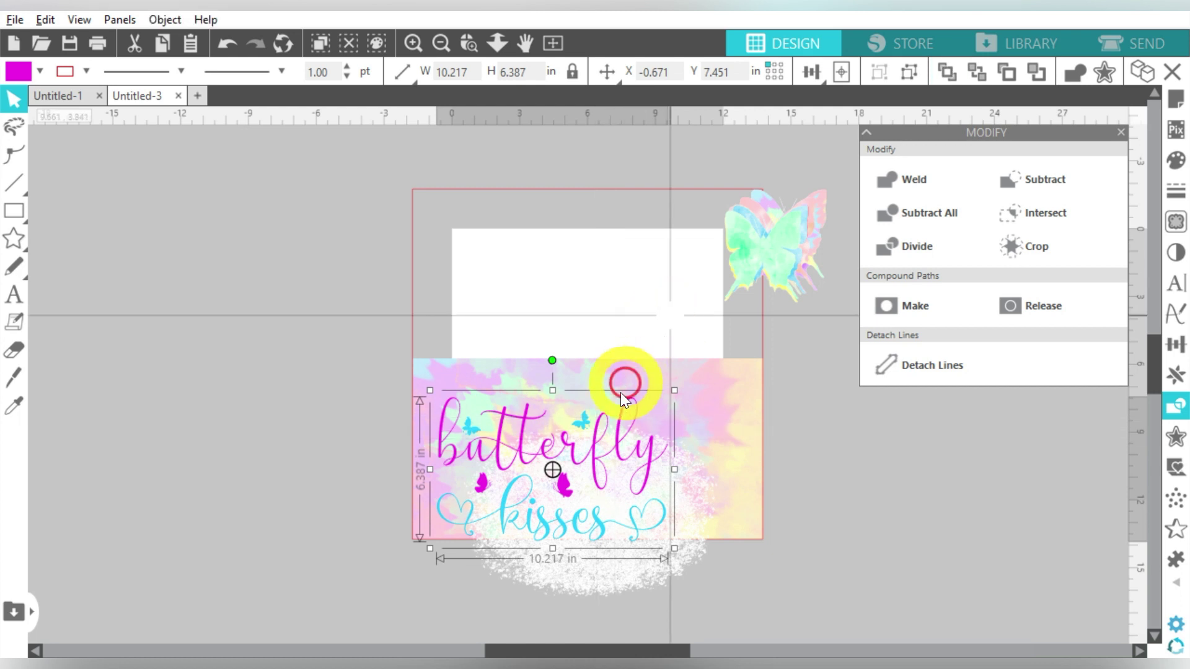
{"action": "left_click", "coordinate": [604, 448]}
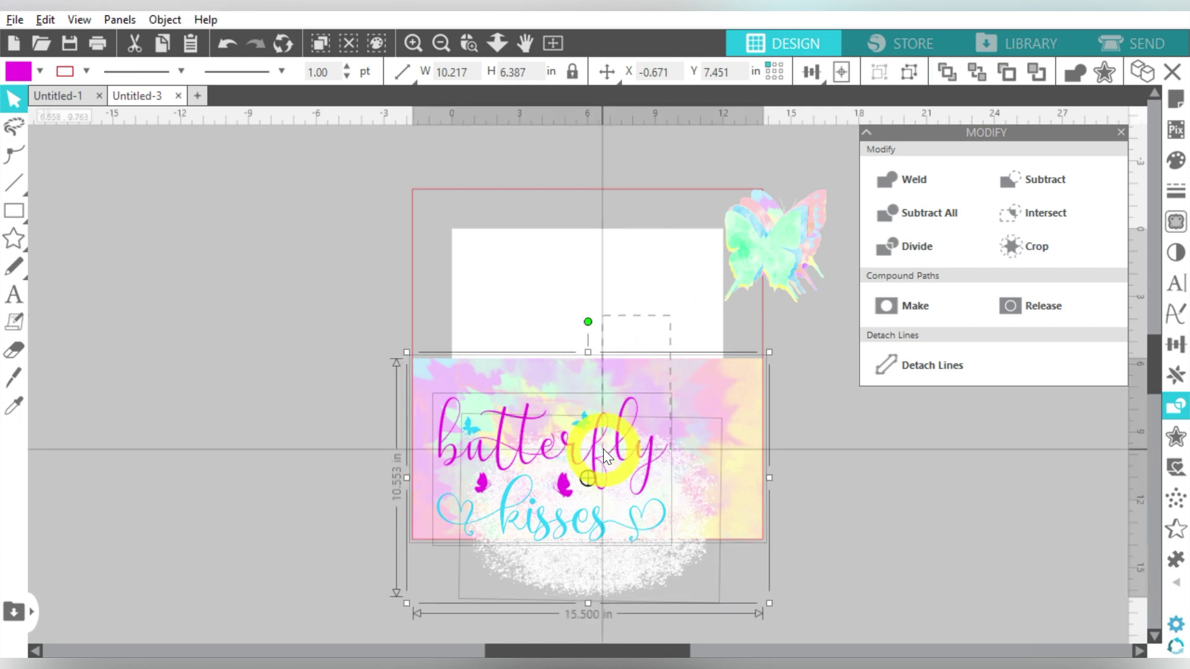
{"action": "left_click", "coordinate": [869, 72]}
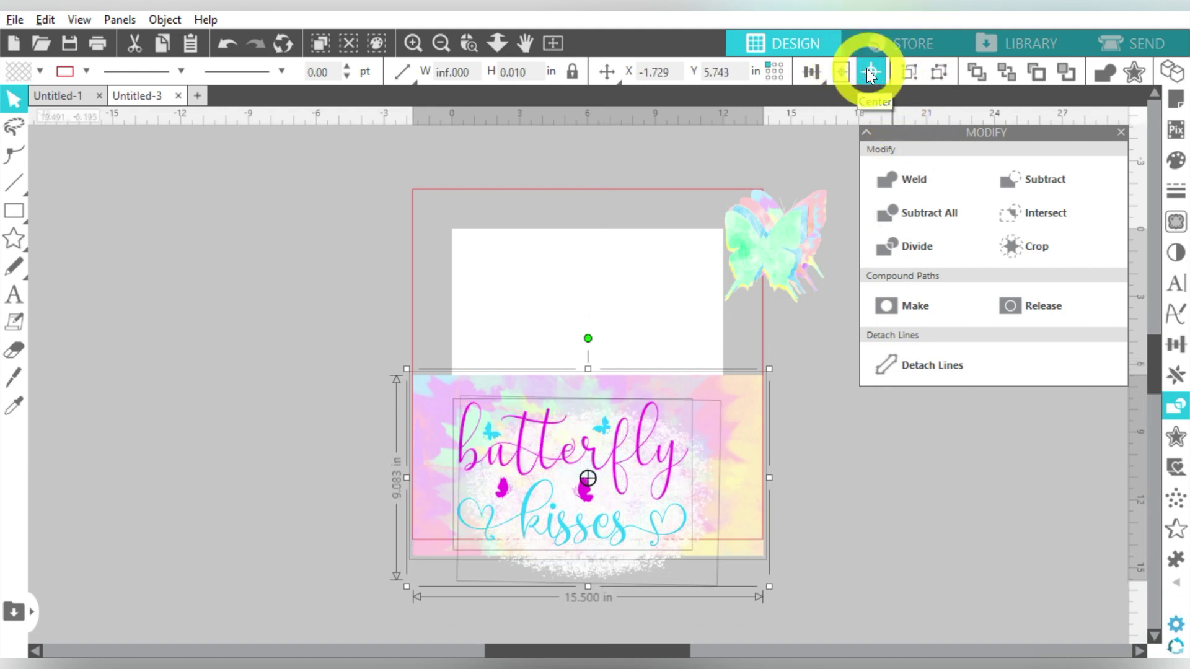
{"action": "left_click", "coordinate": [641, 390]}
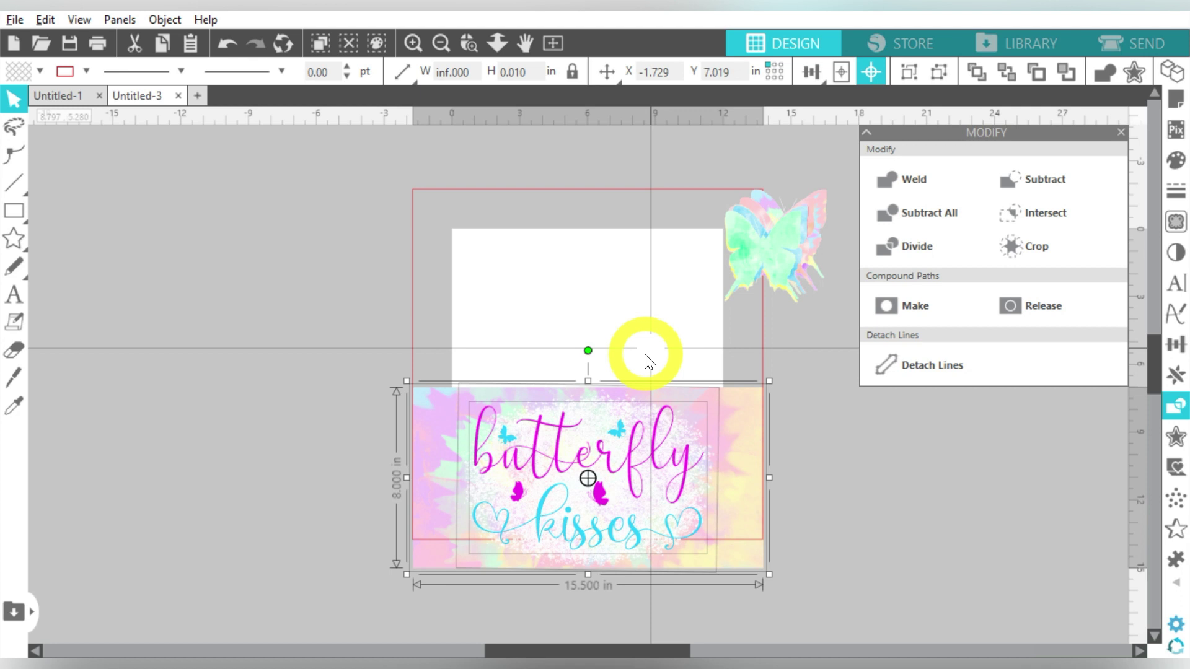
Raise the pocket slightly and pull the blue, yellow, rainbow and pink butterflies off the pile
{"action": "left_click_drag", "start_coordinate": [645, 355], "coordinate": [639, 363]}
{"action": "left_click", "coordinate": [770, 255]}
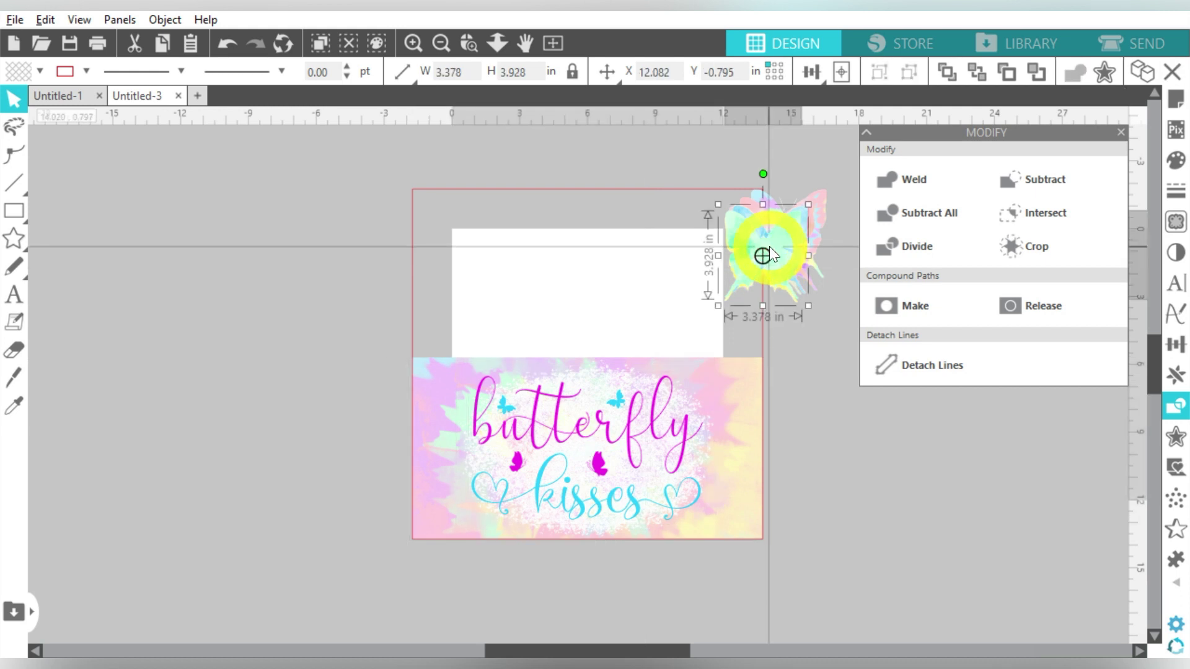
{"action": "left_click_drag", "start_coordinate": [770, 248], "coordinate": [507, 314]}
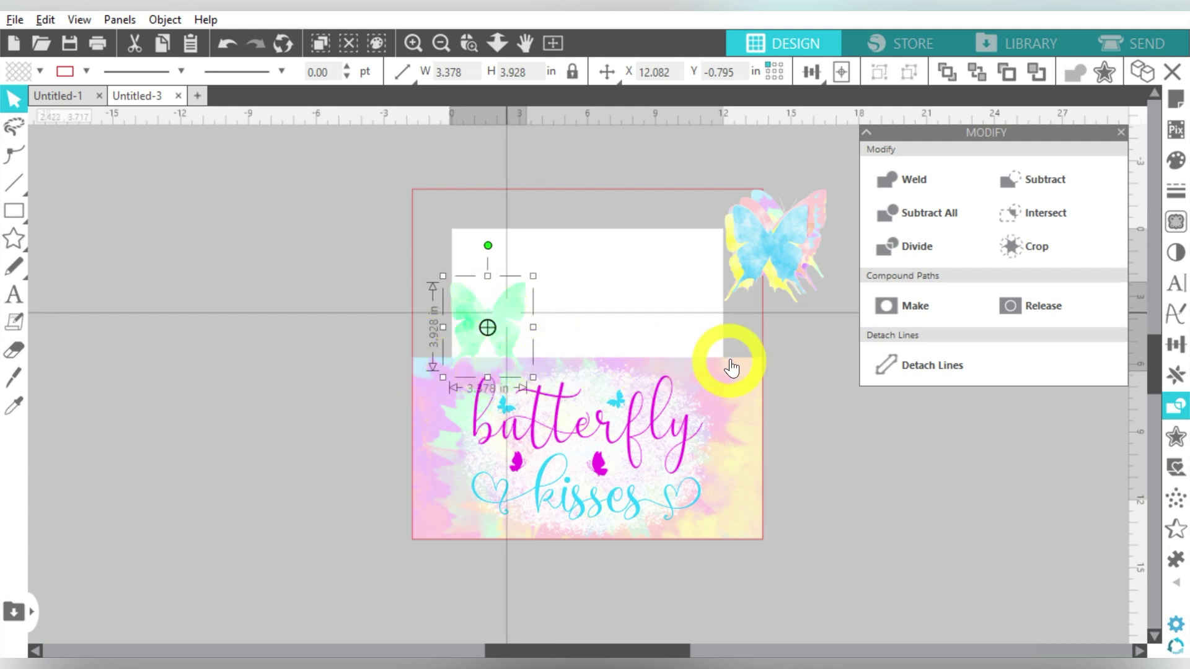
{"action": "left_click", "coordinate": [524, 259]}
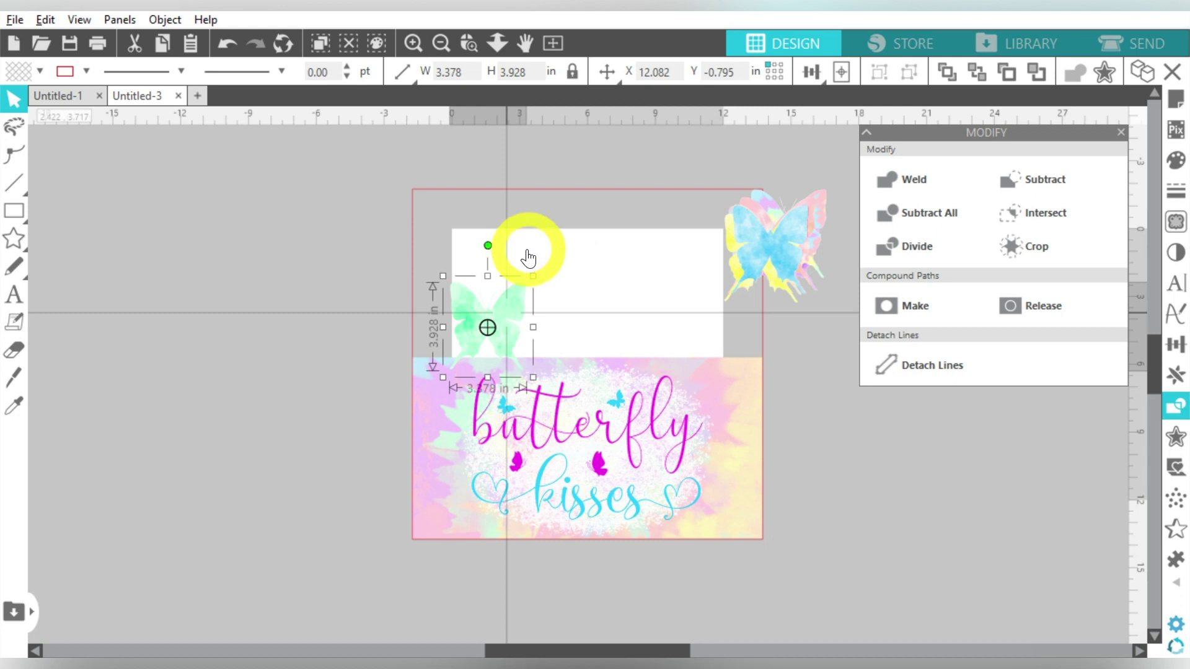
{"action": "left_click_drag", "start_coordinate": [528, 257], "coordinate": [527, 251]}
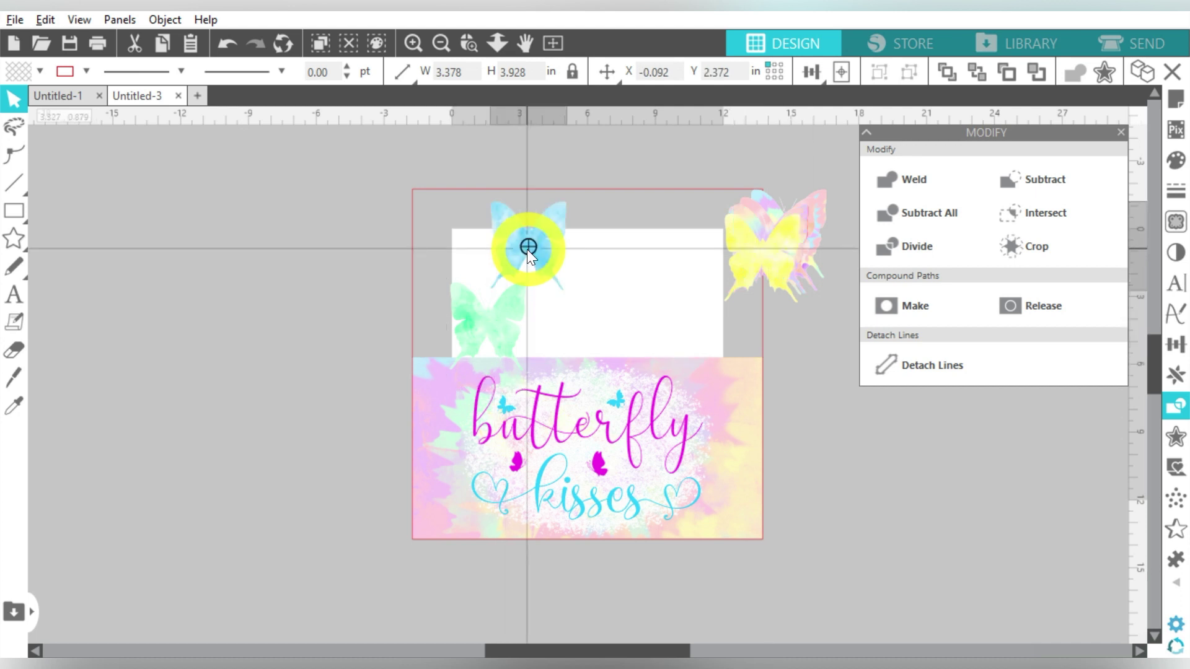
{"action": "left_click_drag", "start_coordinate": [797, 218], "coordinate": [610, 296]}
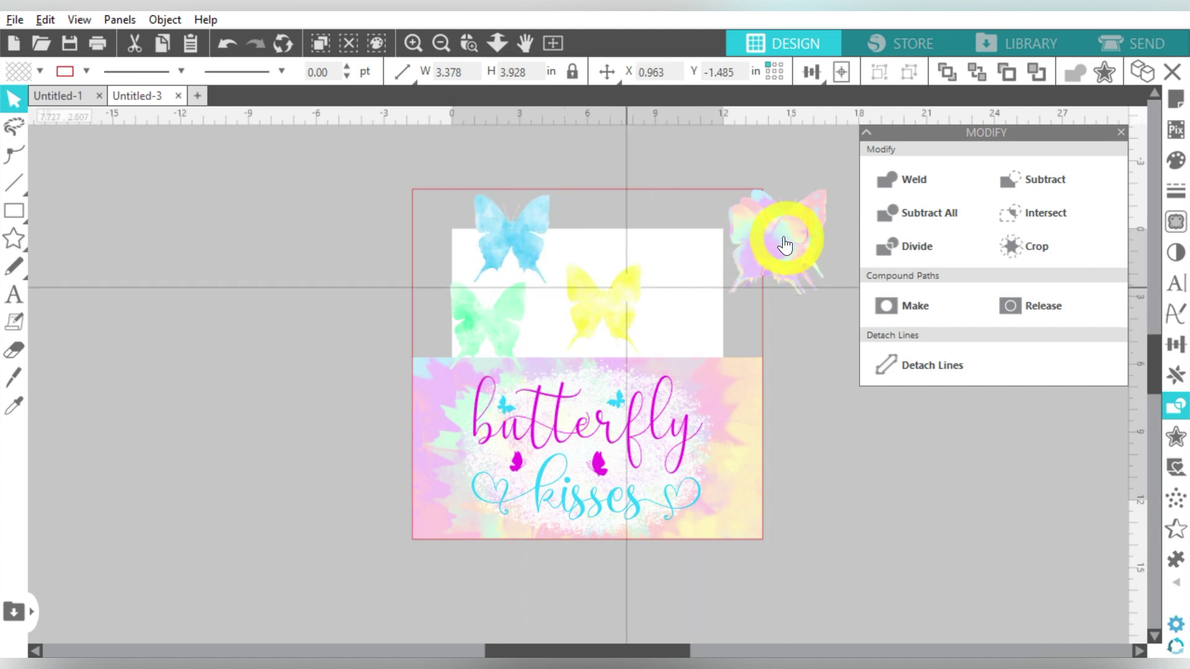
{"action": "left_click_drag", "start_coordinate": [782, 232], "coordinate": [701, 321]}
{"action": "left_click_drag", "start_coordinate": [750, 255], "coordinate": [725, 326]}
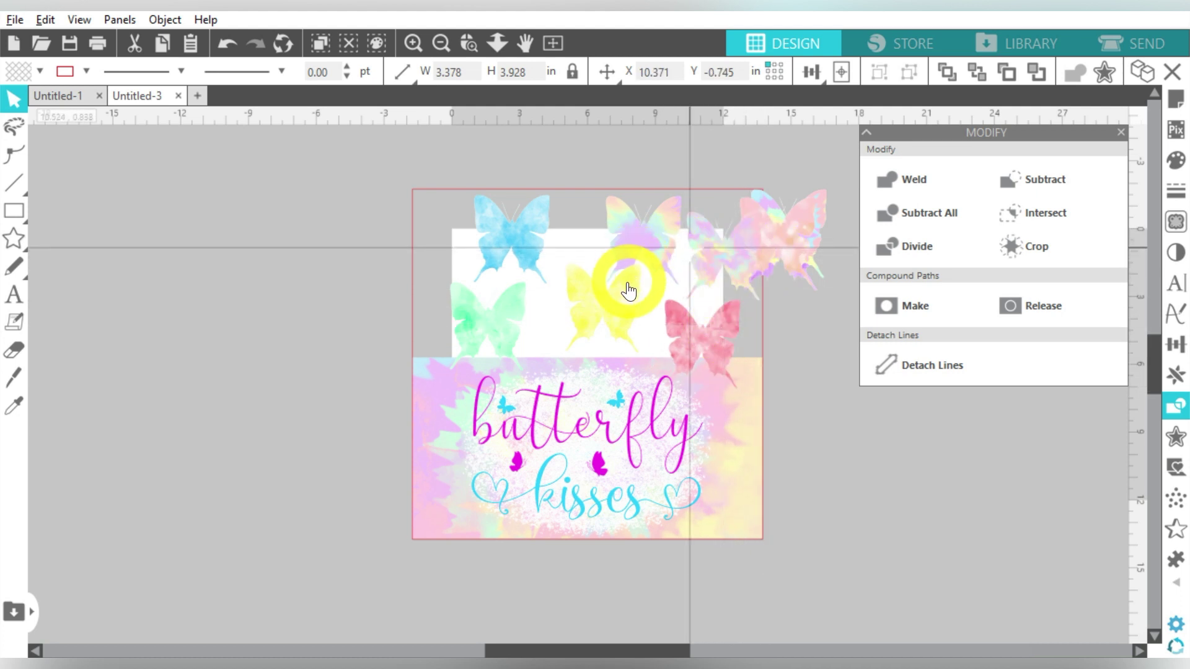
Line yellow and blue butterflies along the top, spread the remaining ones, and select them all
{"action": "left_click_drag", "start_coordinate": [627, 284], "coordinate": [609, 215]}
{"action": "left_click_drag", "start_coordinate": [545, 233], "coordinate": [479, 237]}
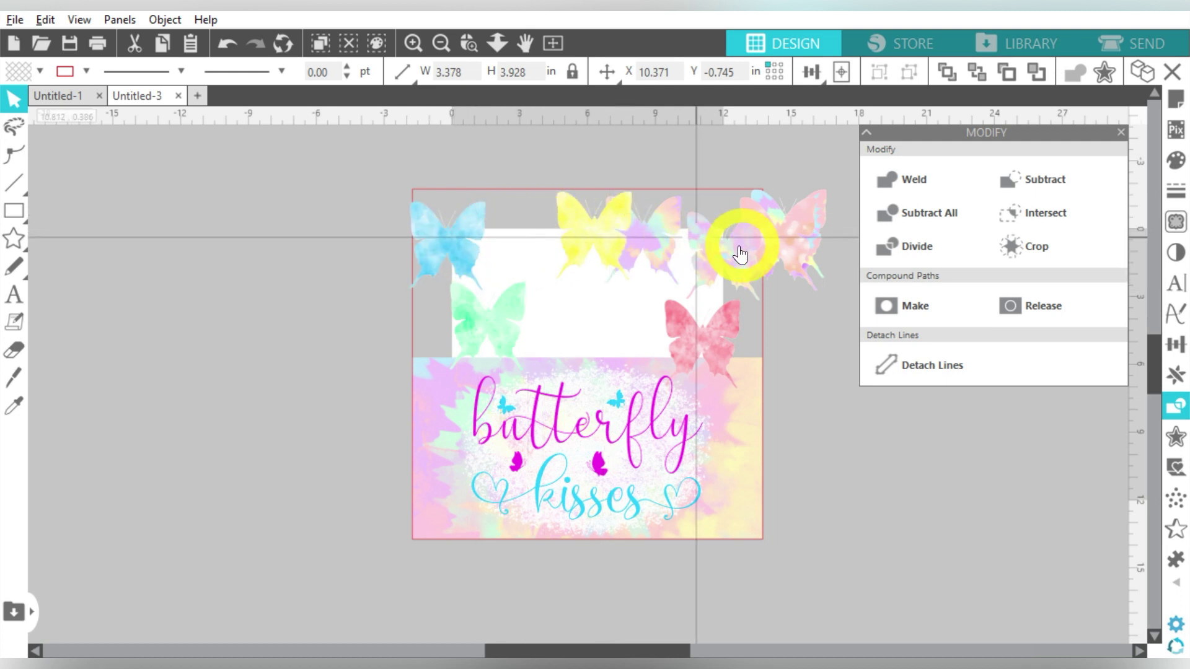
{"action": "left_click_drag", "start_coordinate": [735, 248], "coordinate": [598, 314]}
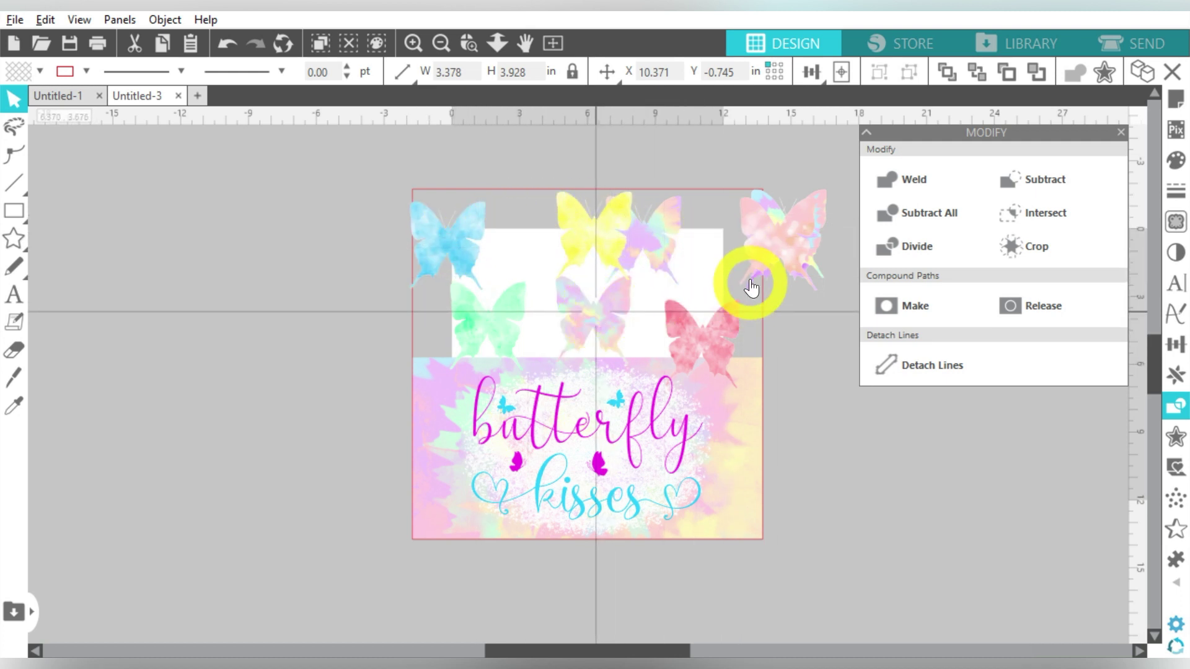
{"action": "left_click_drag", "start_coordinate": [757, 239], "coordinate": [523, 234]}
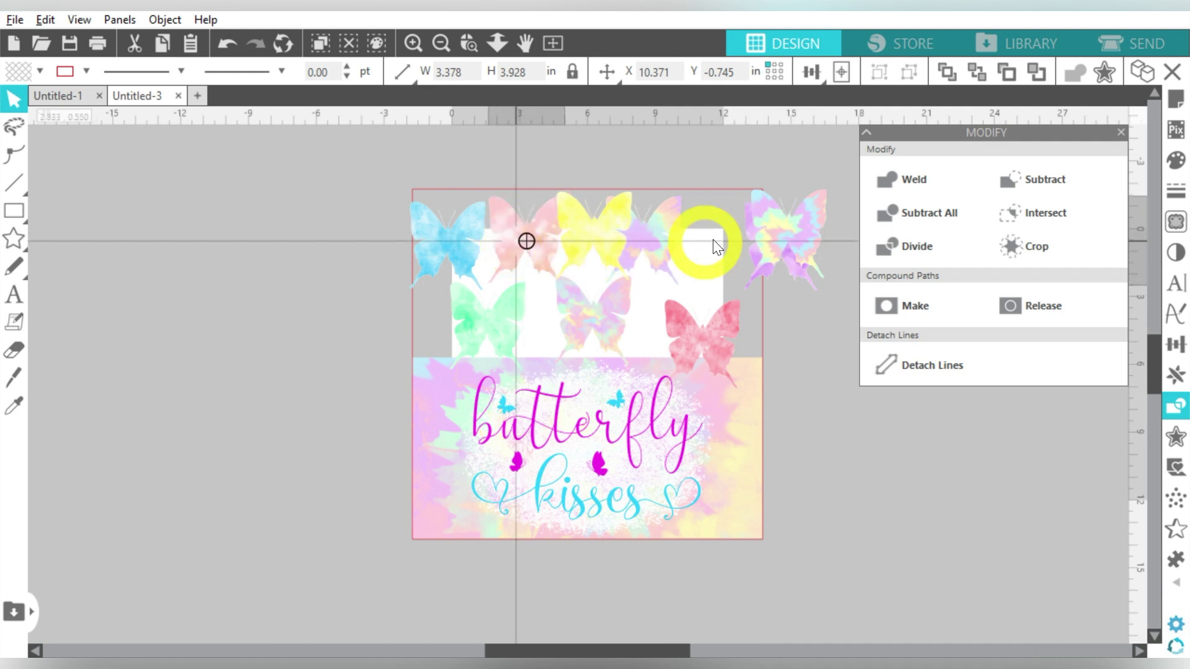
{"action": "left_click_drag", "start_coordinate": [770, 236], "coordinate": [652, 272]}
{"action": "left_click_drag", "start_coordinate": [726, 214], "coordinate": [478, 331]}
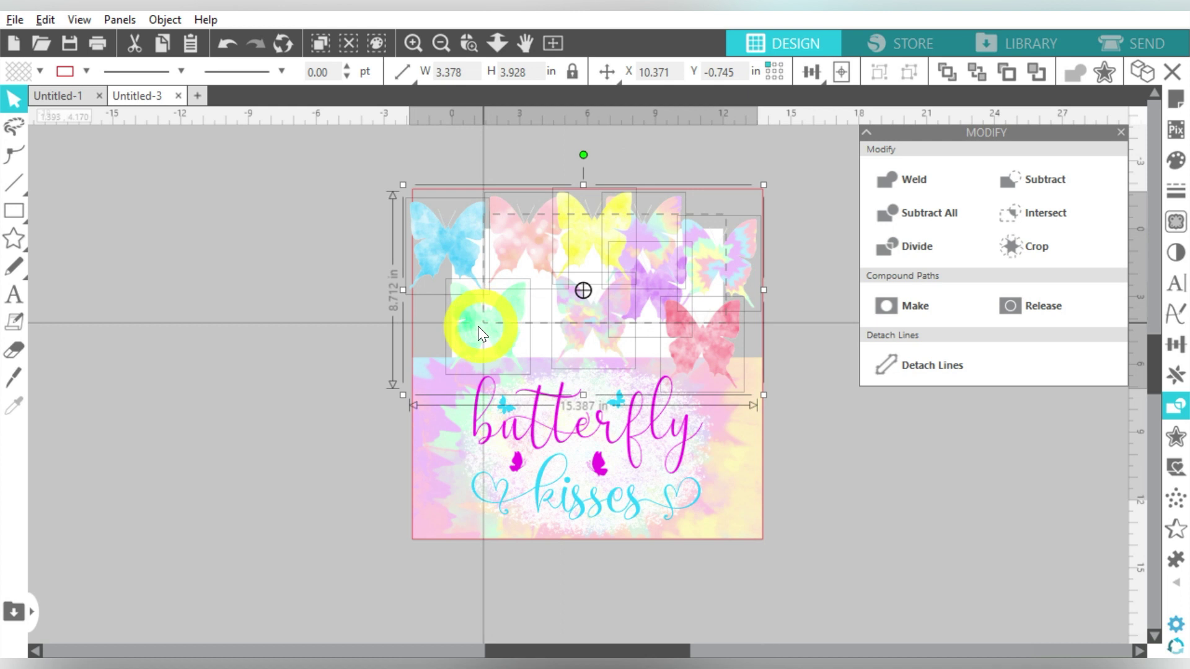
Shrink the butterfly set and reposition the blue, tie-dye, rainbow and salmon butterflies into a cluster
{"action": "left_click_drag", "start_coordinate": [412, 191], "coordinate": [432, 216]}
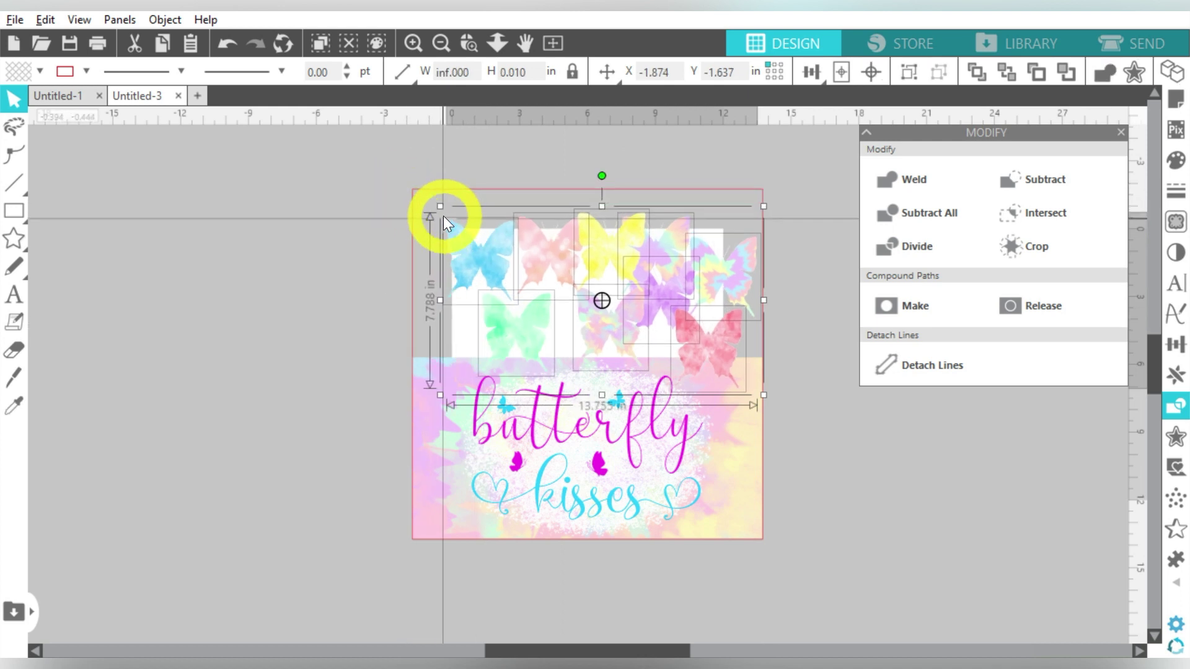
{"action": "left_click", "coordinate": [501, 251]}
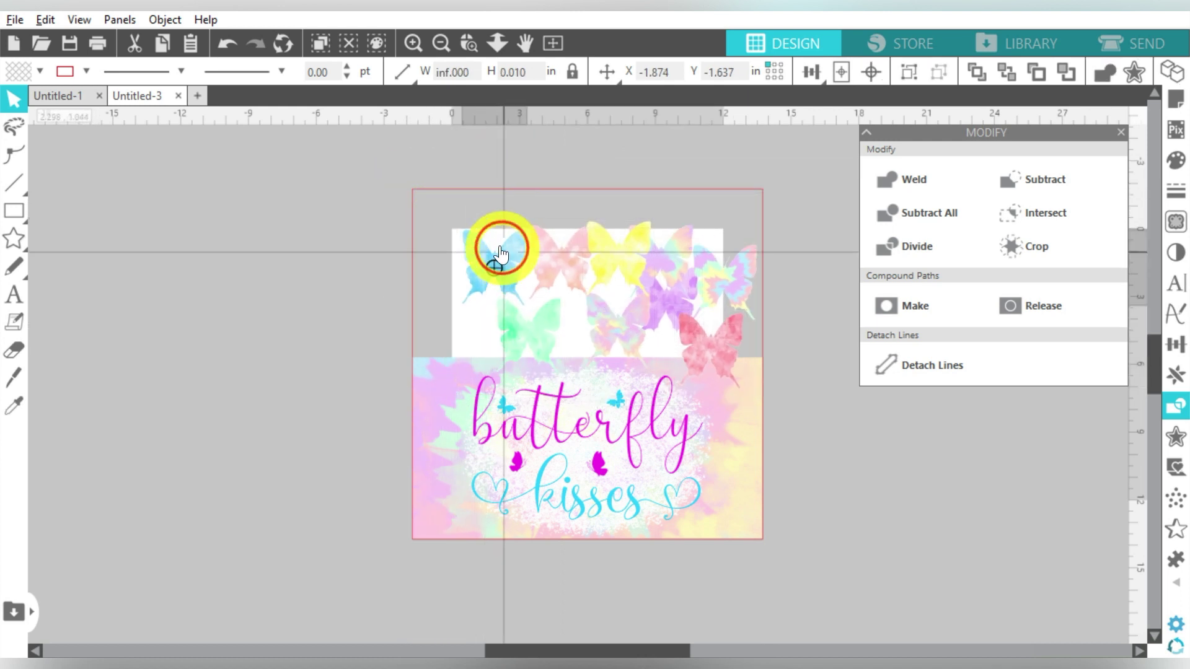
{"action": "left_click_drag", "start_coordinate": [501, 251], "coordinate": [468, 226]}
{"action": "left_click_drag", "start_coordinate": [620, 310], "coordinate": [504, 305]}
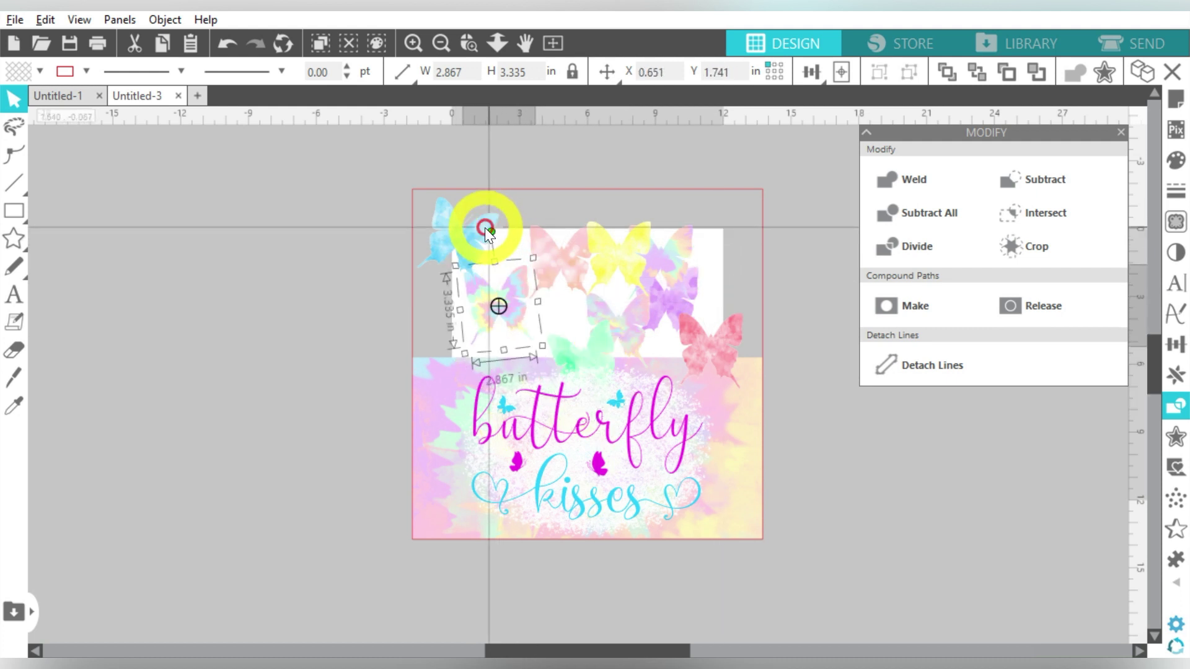
{"action": "left_click", "coordinate": [722, 331]}
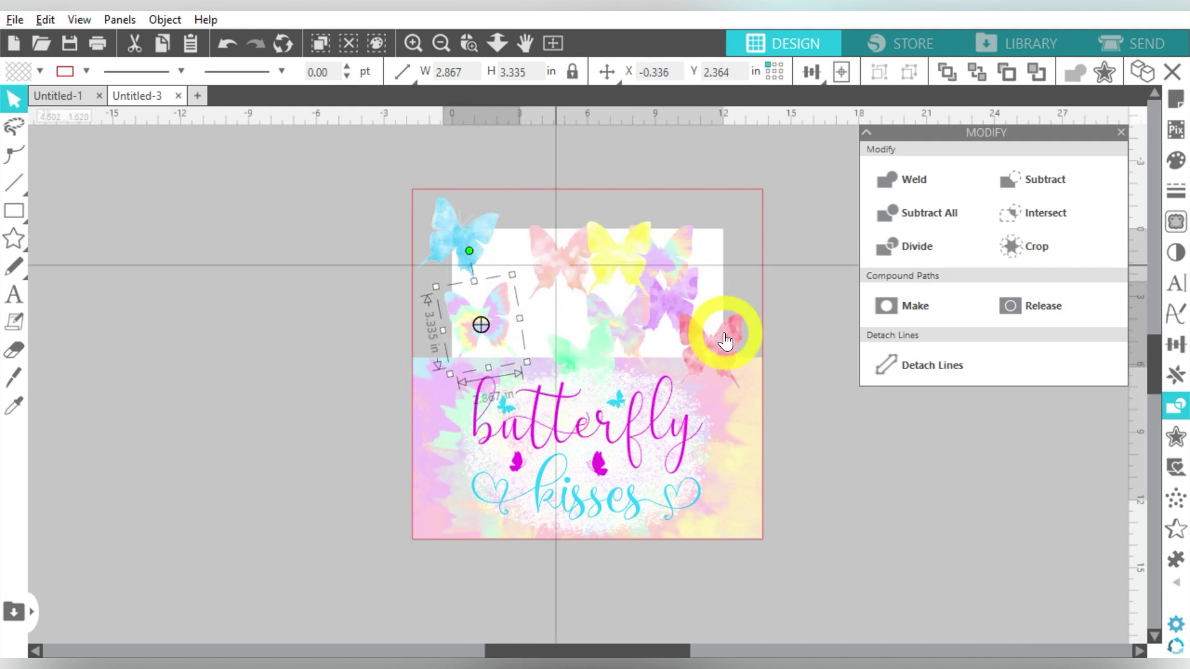
{"action": "left_click_drag", "start_coordinate": [635, 264], "coordinate": [723, 223]}
{"action": "left_click_drag", "start_coordinate": [581, 279], "coordinate": [613, 213]}
{"action": "left_click", "coordinate": [630, 241]}
Tilt and enlarge the purple butterfly, then tuck the small pink one beside the blue
{"action": "left_click", "coordinate": [545, 346]}
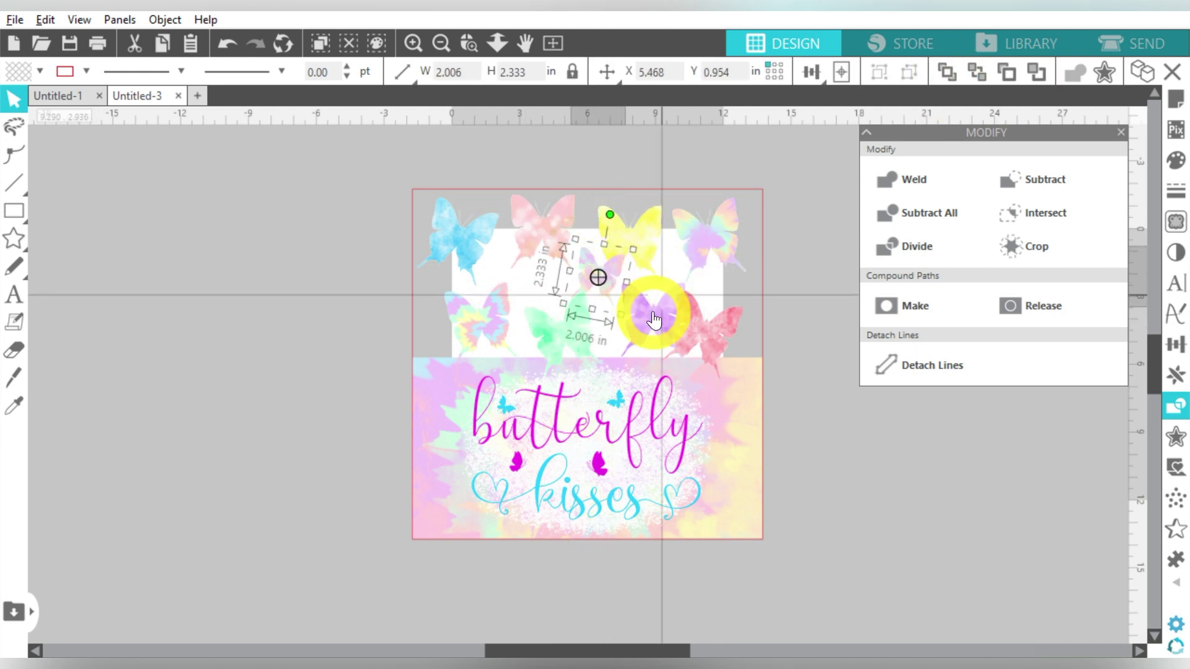
{"action": "left_click_drag", "start_coordinate": [633, 292], "coordinate": [416, 171]}
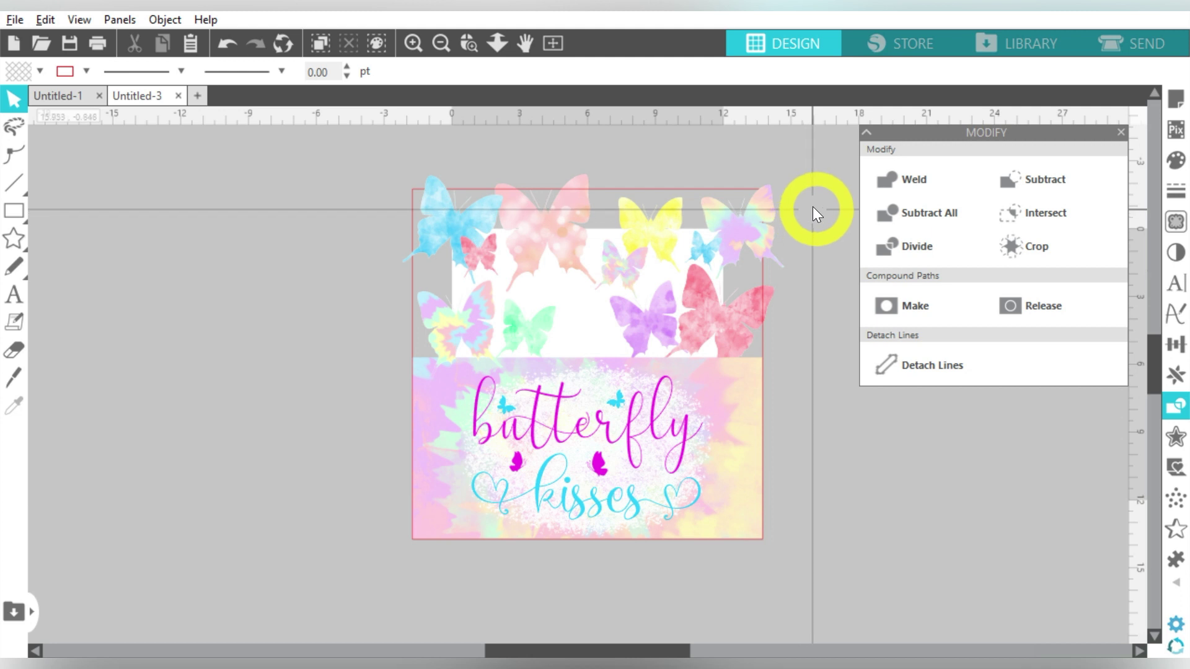
{"action": "left_click", "coordinate": [450, 228]}
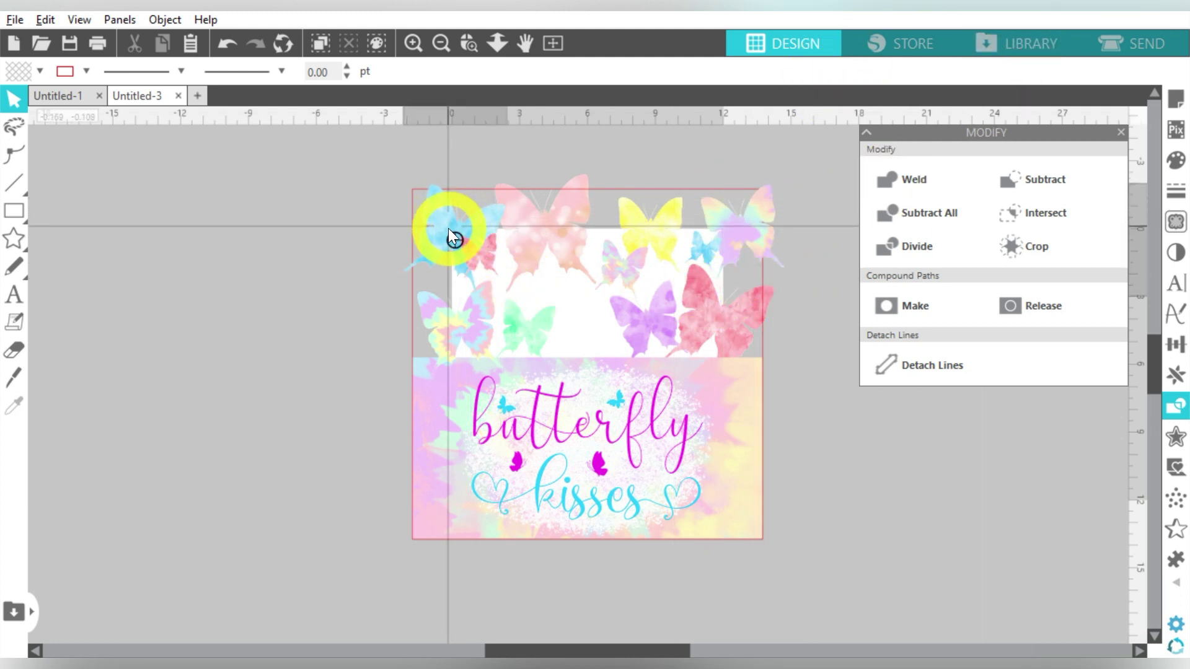
{"action": "left_click", "coordinate": [493, 265]}
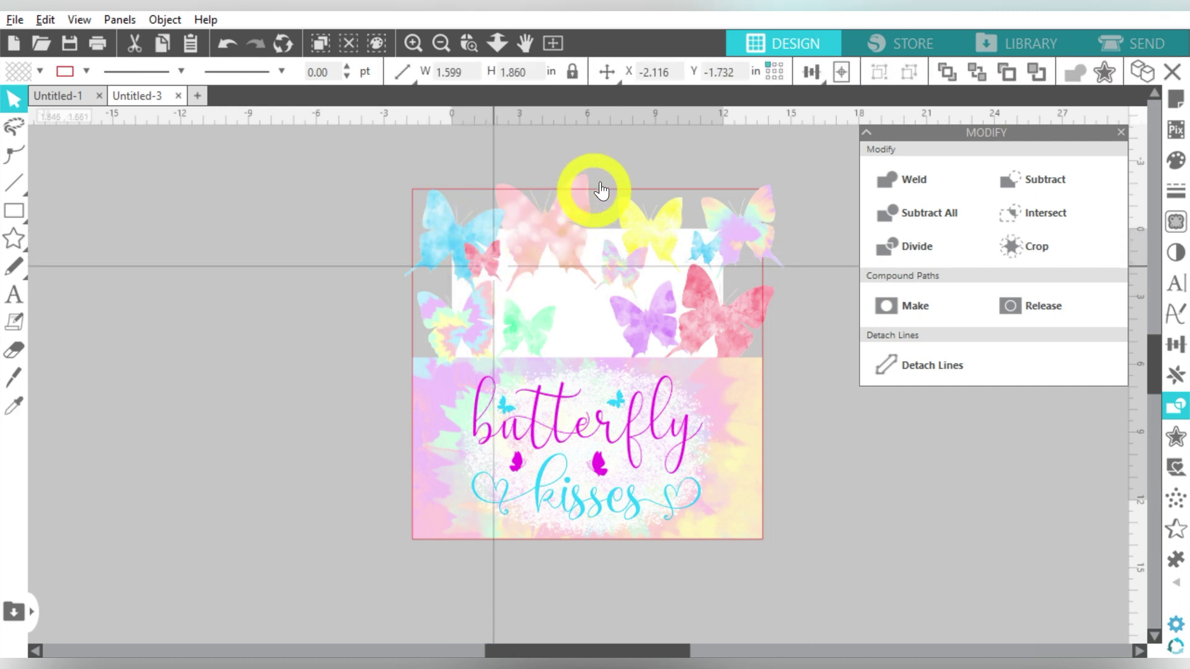
Ungroup the butterfly kisses quote into separate parts
{"action": "left_click", "coordinate": [638, 152]}
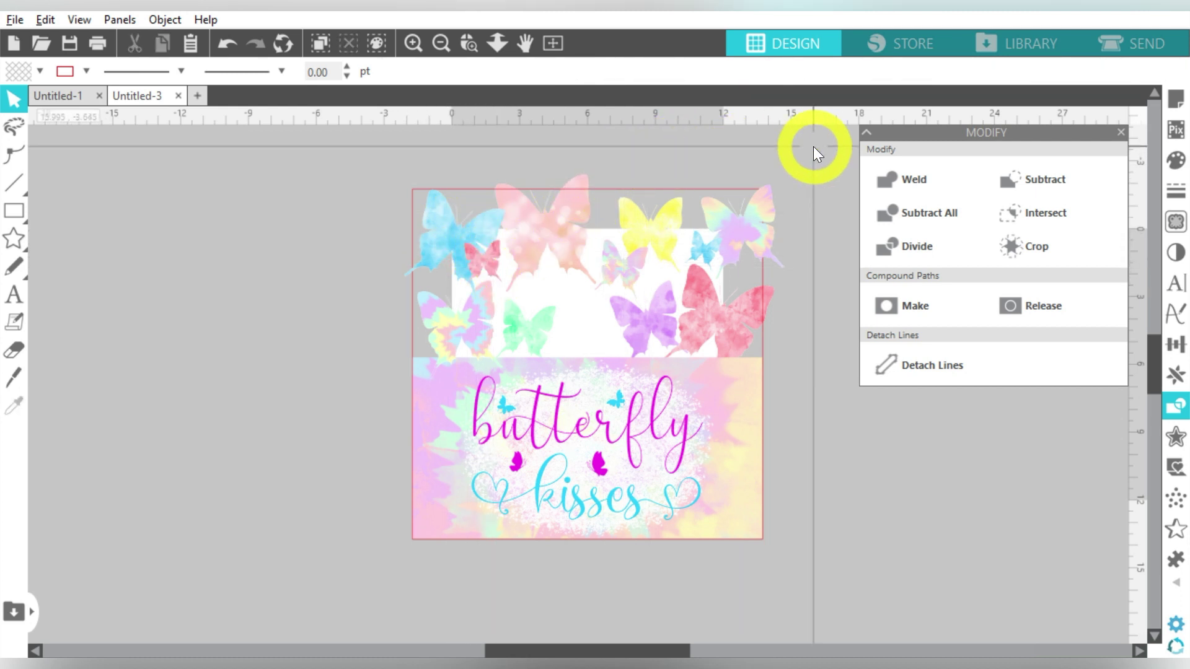
{"action": "left_click", "coordinate": [685, 453]}
{"action": "right_click", "coordinate": [686, 451]}
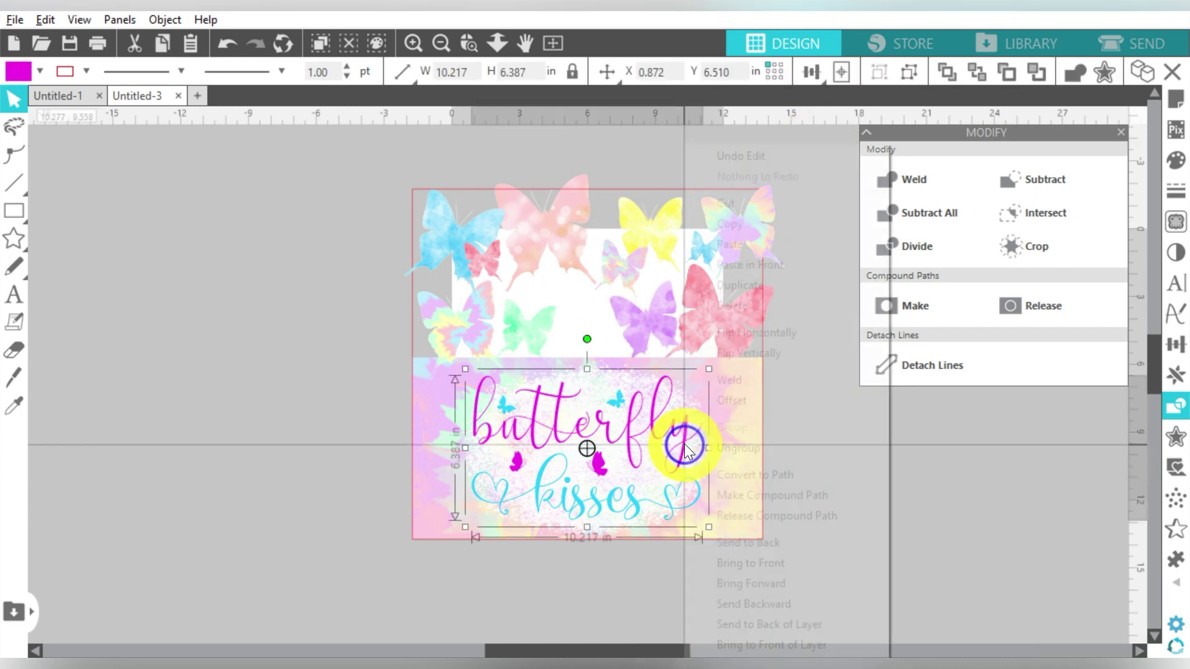
{"action": "left_click", "coordinate": [715, 446]}
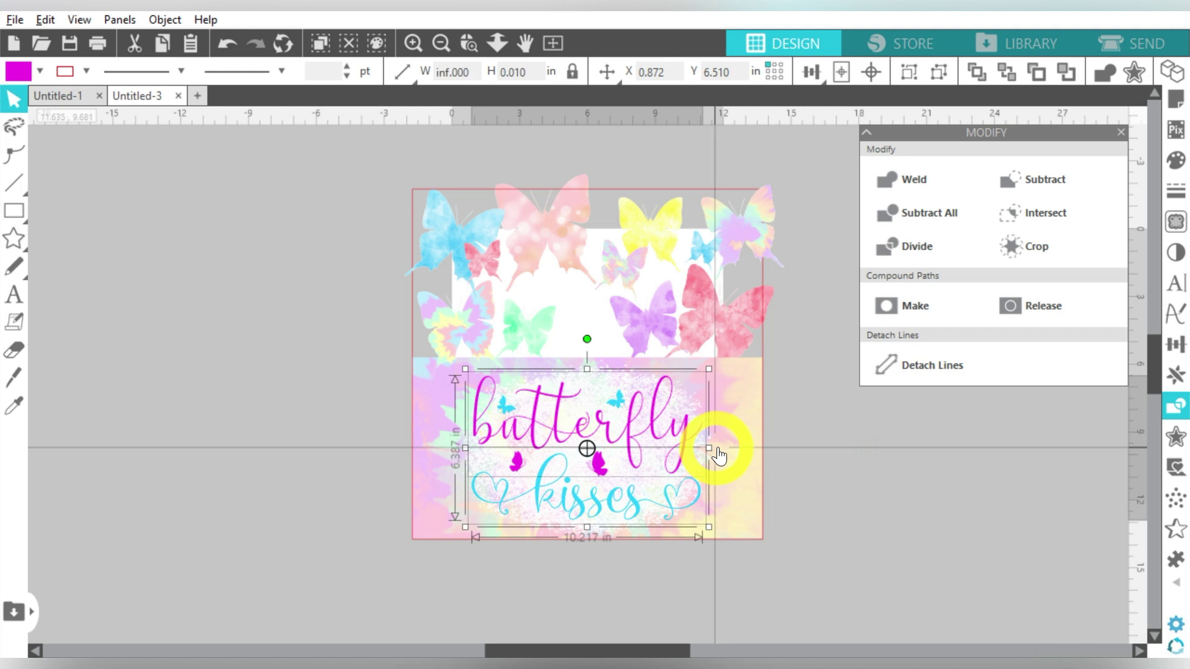
Select the word butterfly on its own and bring up the Fill colour panel
{"action": "left_click", "coordinate": [835, 451]}
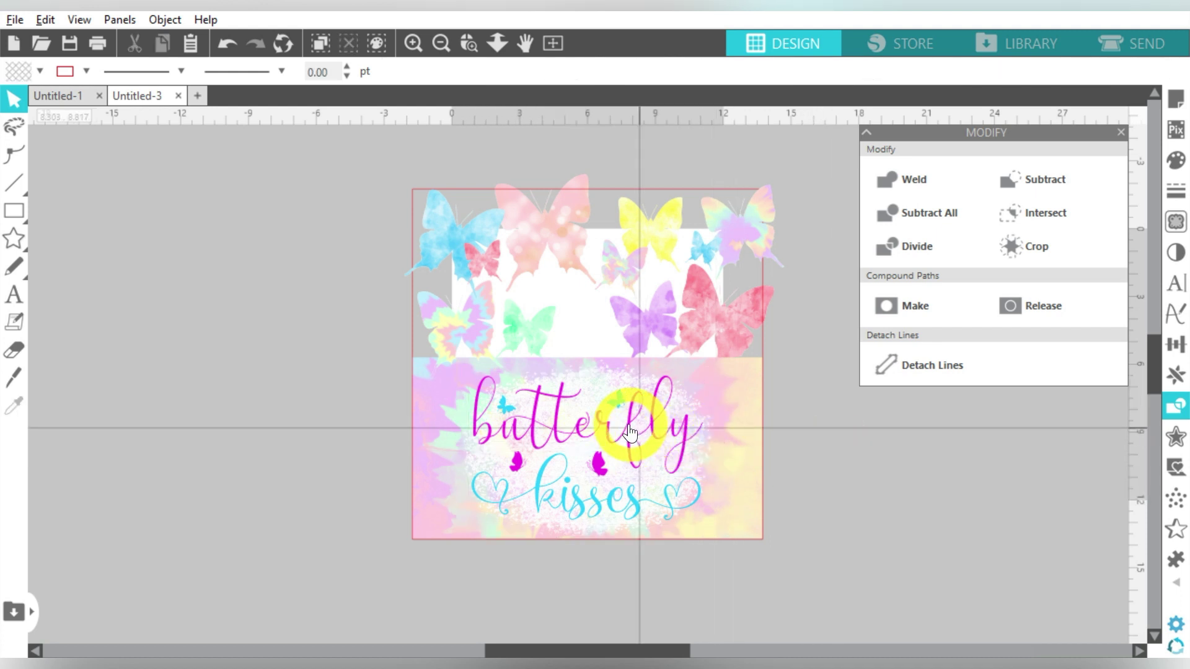
{"action": "left_click", "coordinate": [631, 431]}
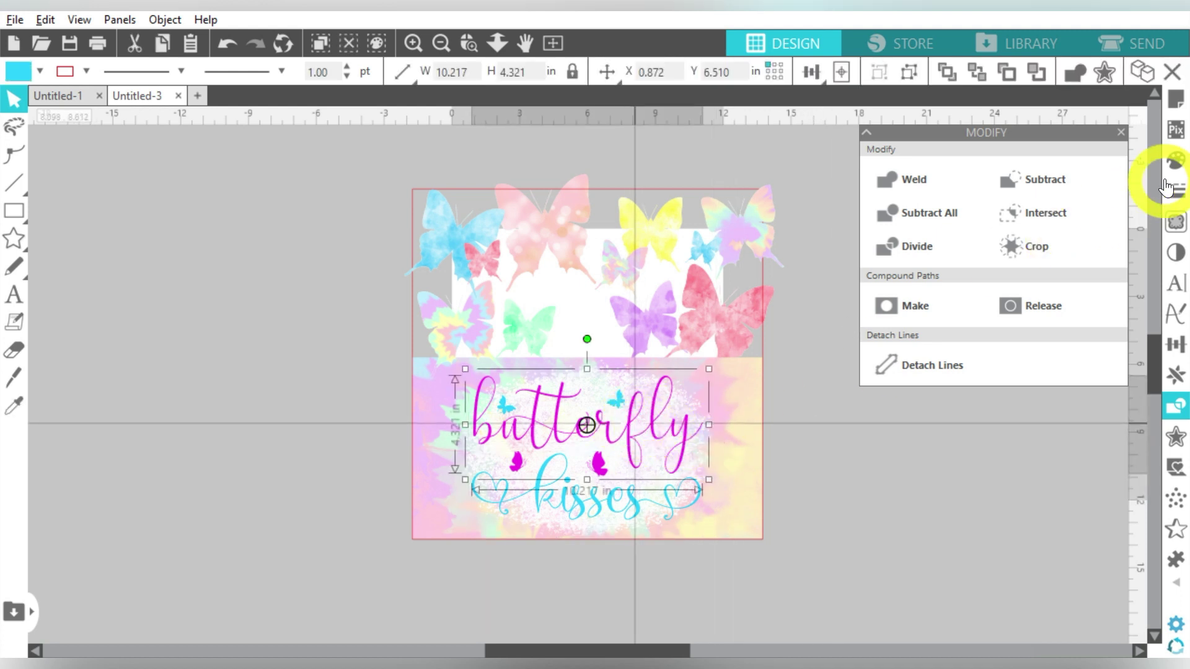
{"action": "left_click", "coordinate": [1178, 162]}
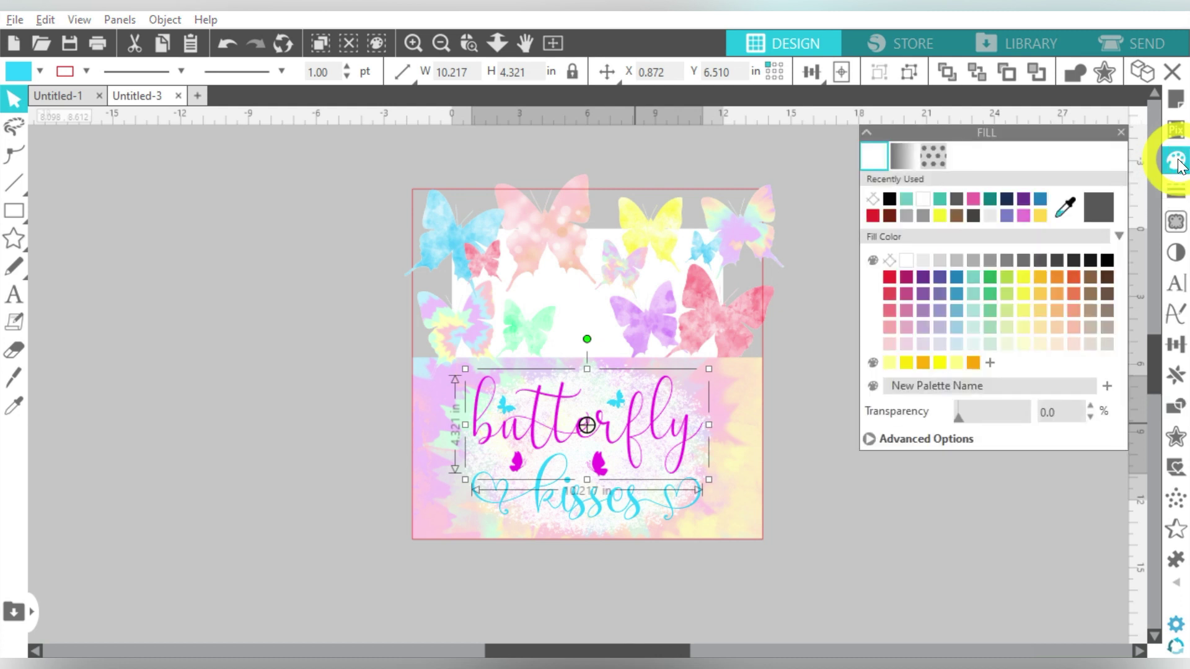
Try sampling a pink from the watercolour and small magenta butterflies
{"action": "left_click", "coordinate": [1067, 206]}
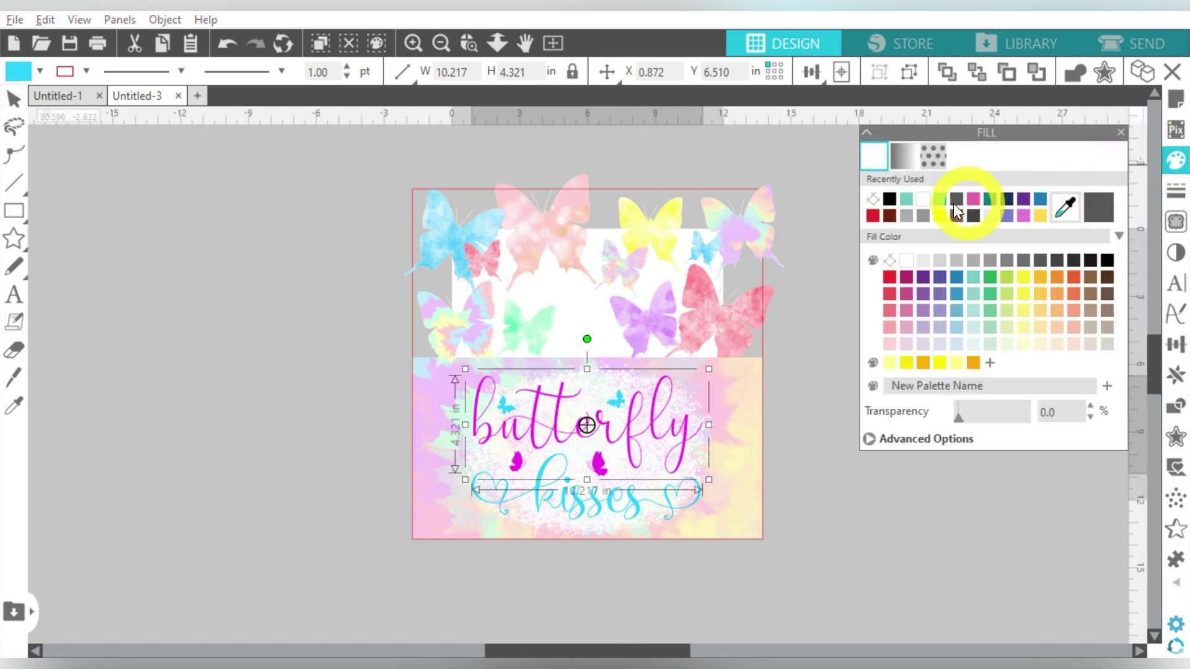
{"action": "left_click", "coordinate": [693, 277]}
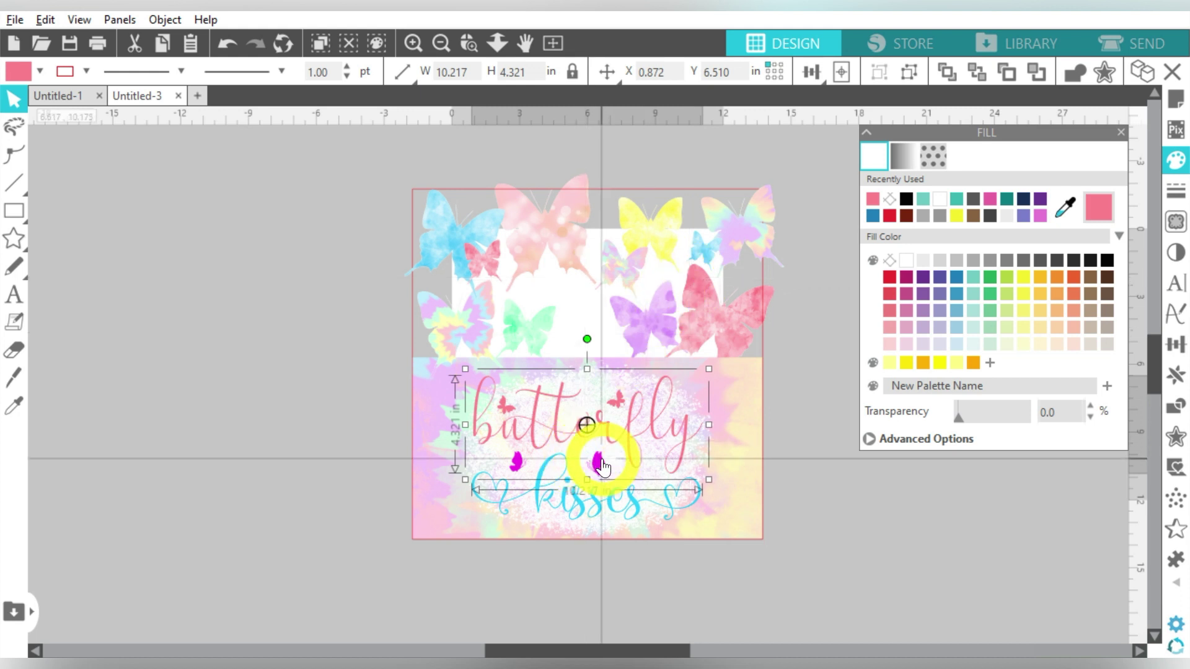
{"action": "left_click", "coordinate": [599, 462]}
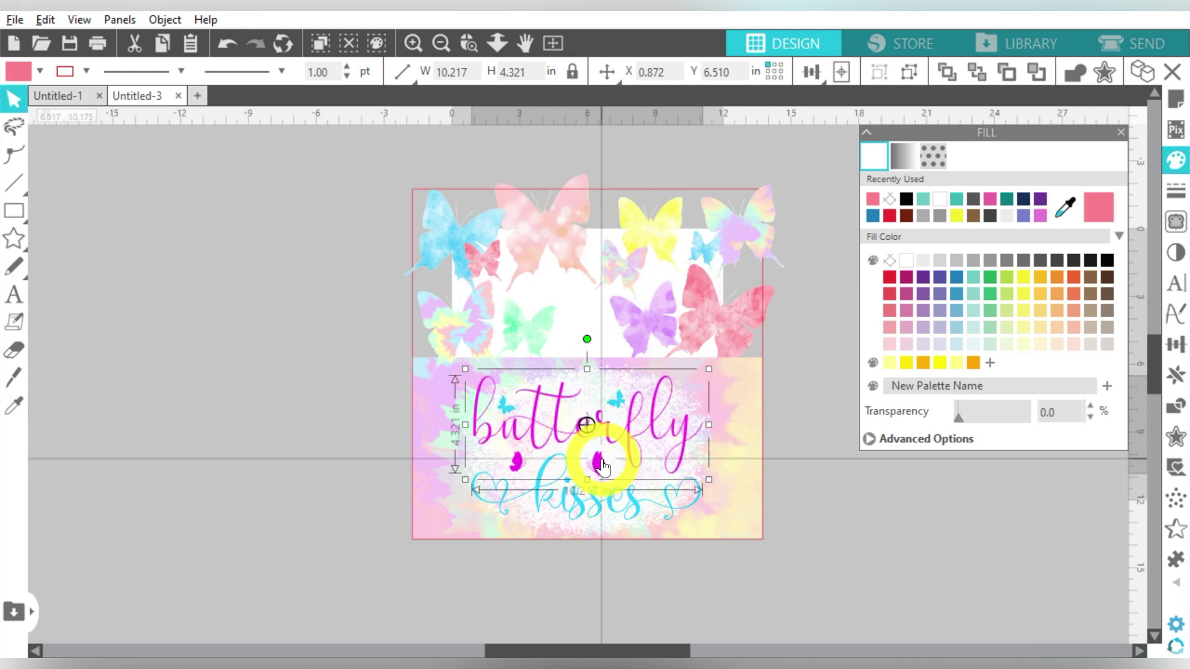
Ungroup the quote artwork further so kisses, butterfly and the small butterflies are separate
{"action": "right_click", "coordinate": [624, 405]}
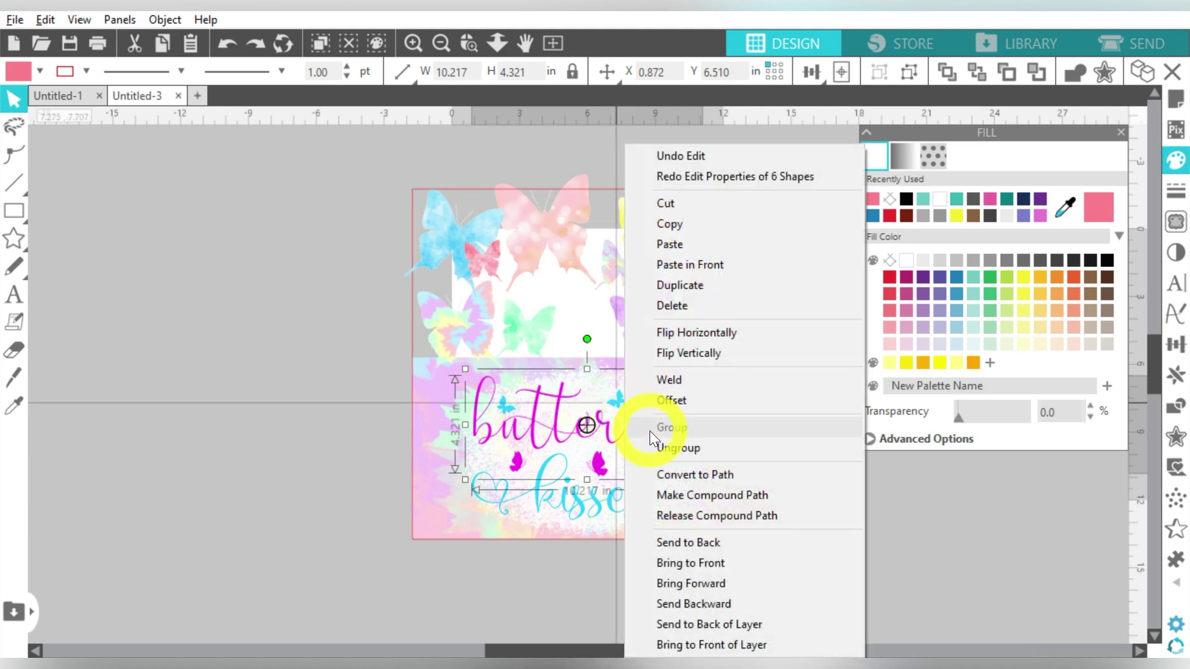
{"action": "left_click", "coordinate": [659, 449]}
{"action": "left_click", "coordinate": [628, 507]}
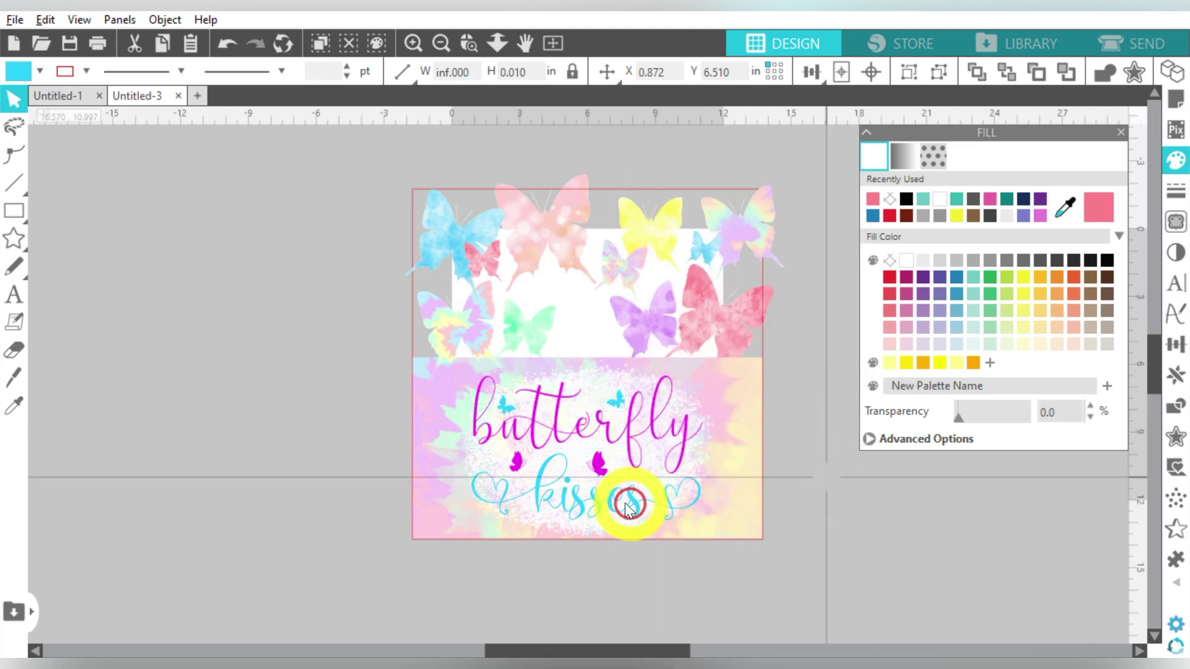
{"action": "left_click", "coordinate": [597, 457]}
{"action": "right_click", "coordinate": [598, 457]}
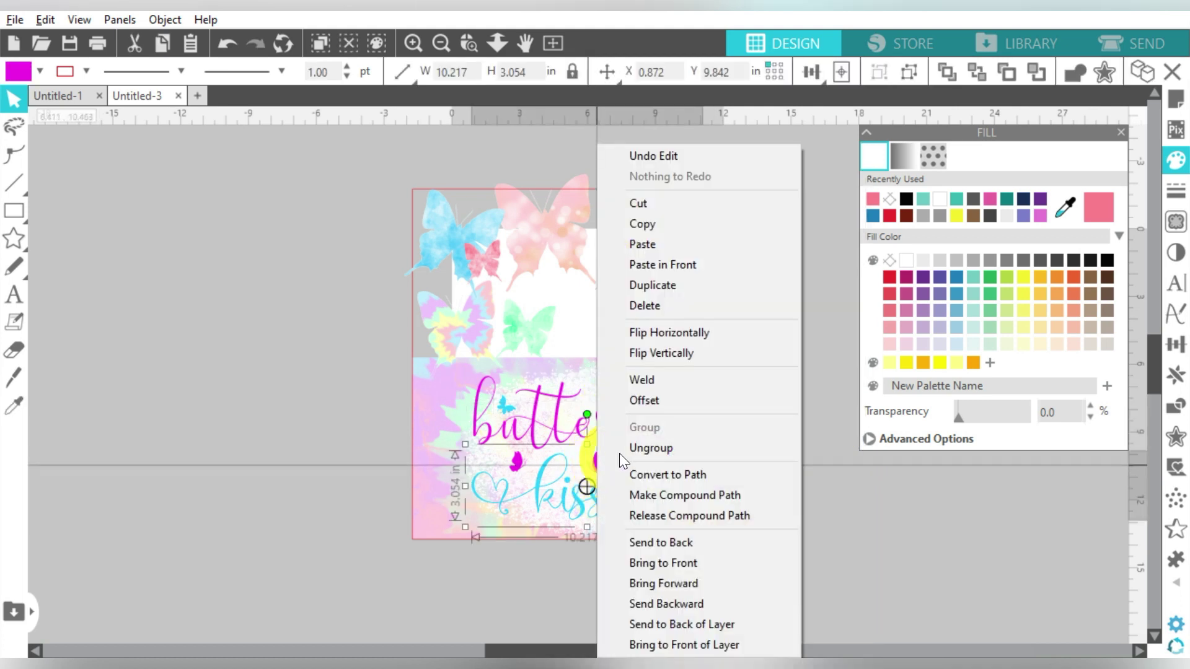
{"action": "left_click", "coordinate": [627, 448]}
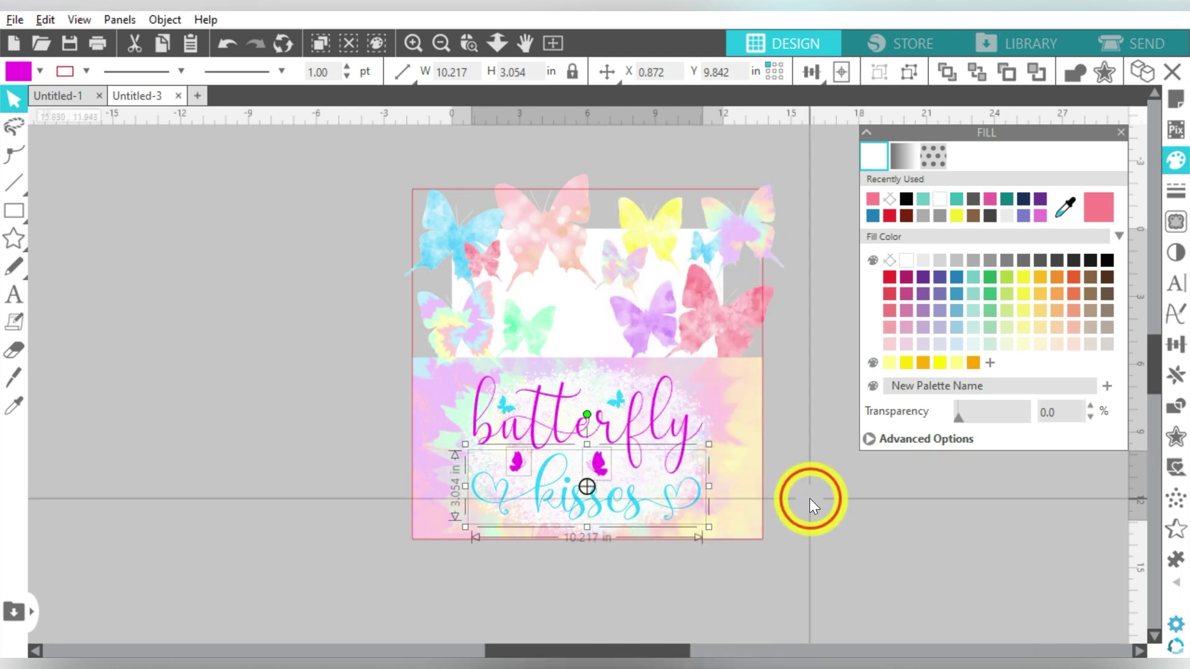
{"action": "left_click", "coordinate": [810, 498]}
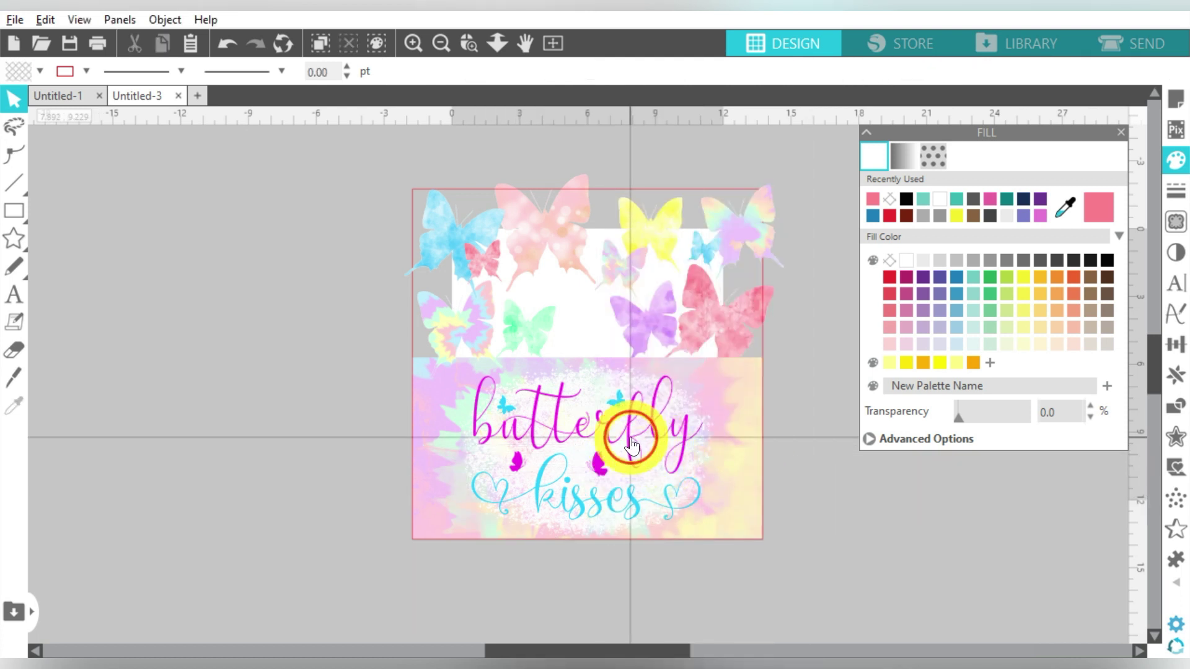
Fill the word butterfly and small magenta butterfly with deep pink, hex FE3B62
{"action": "left_click", "coordinate": [631, 441]}
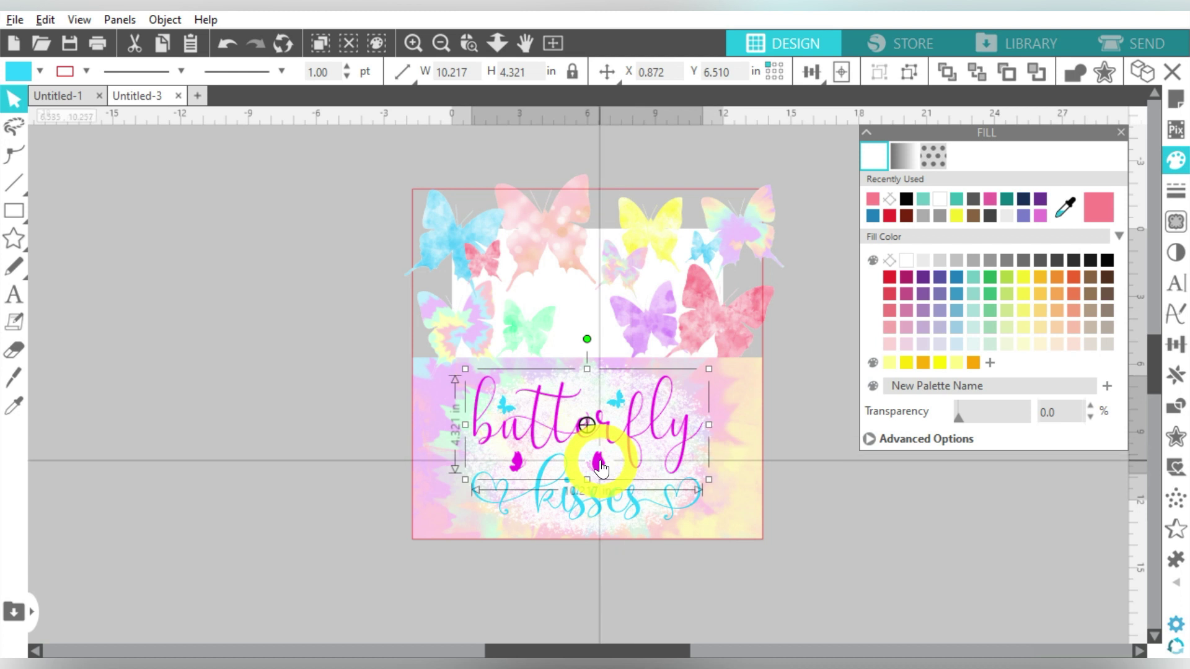
{"action": "left_click", "coordinate": [515, 465]}
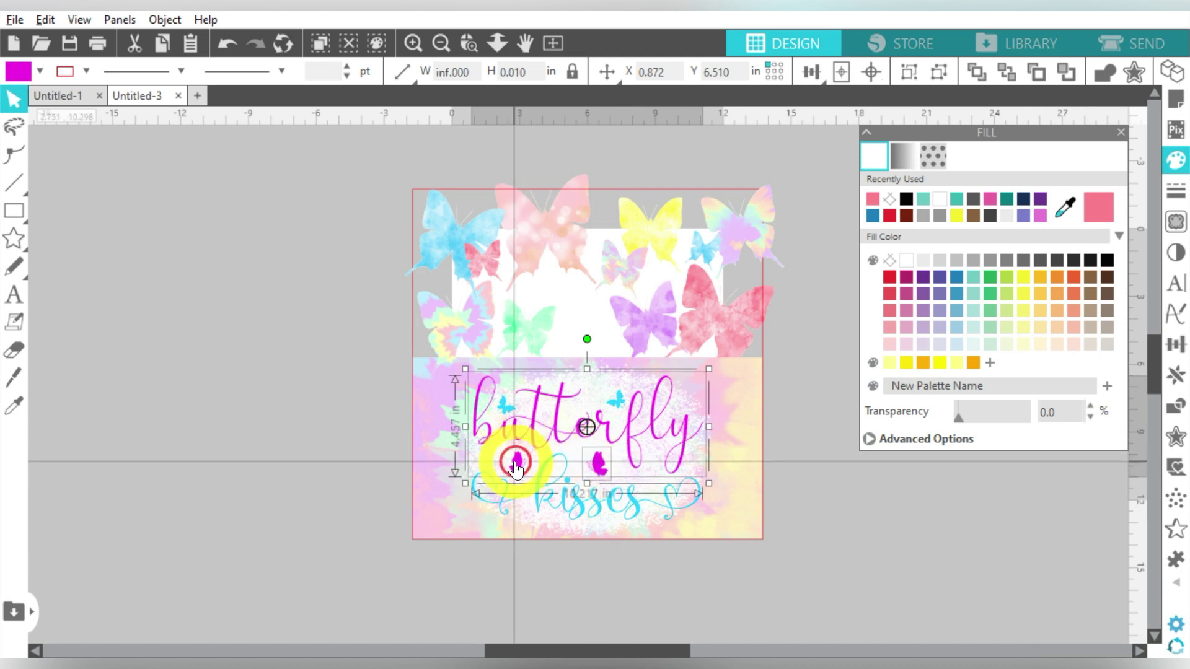
{"action": "left_click", "coordinate": [1095, 207]}
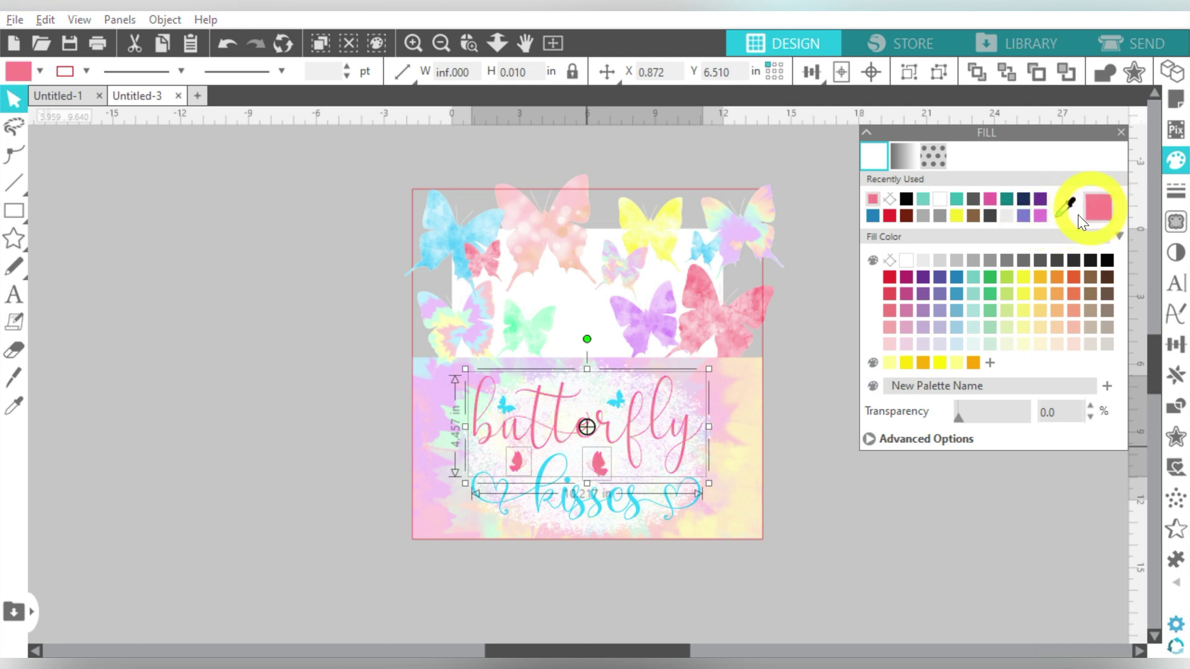
{"action": "left_click", "coordinate": [872, 438]}
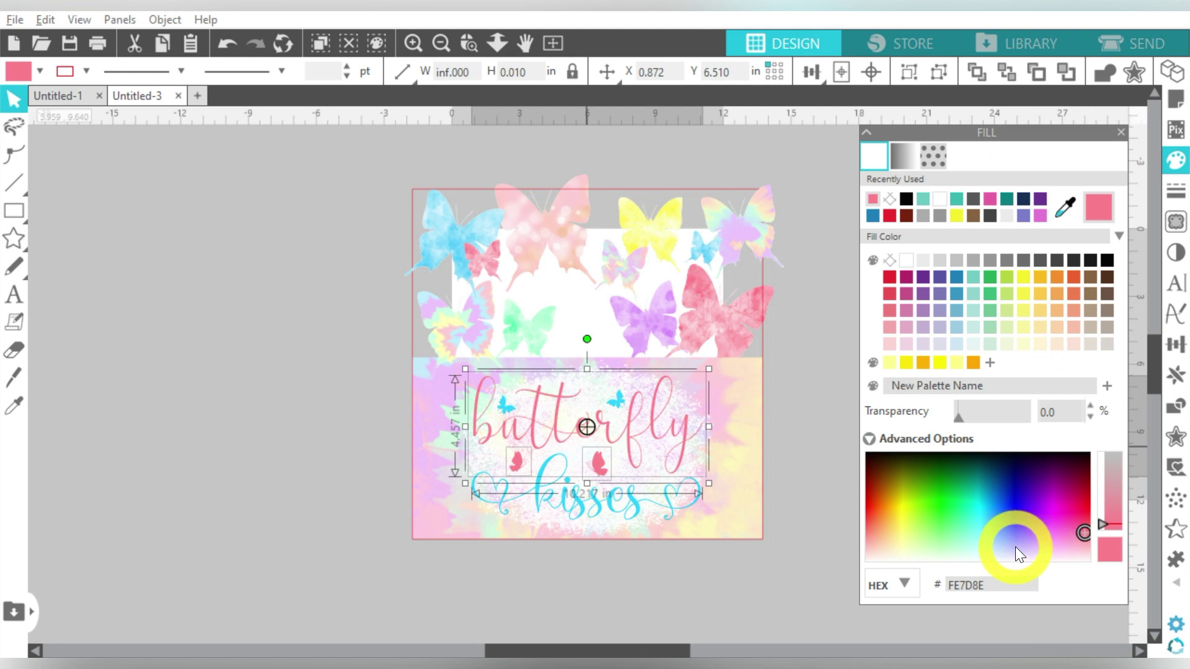
{"action": "left_click", "coordinate": [1101, 534]}
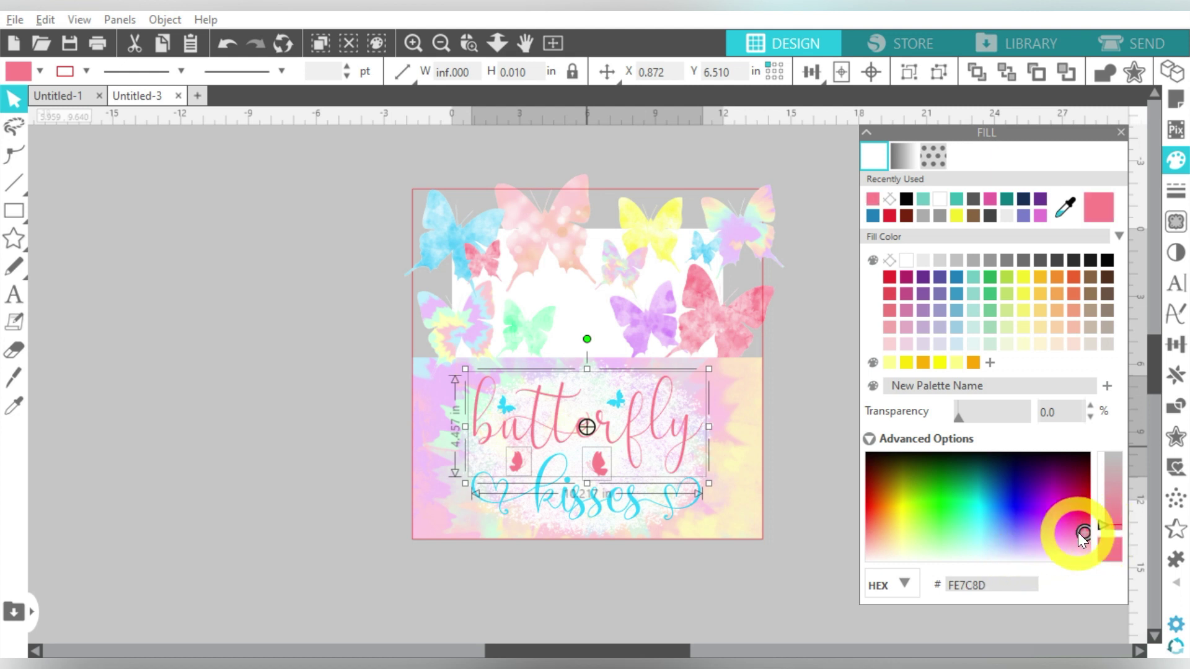
{"action": "left_click_drag", "start_coordinate": [1081, 533], "coordinate": [1083, 519]}
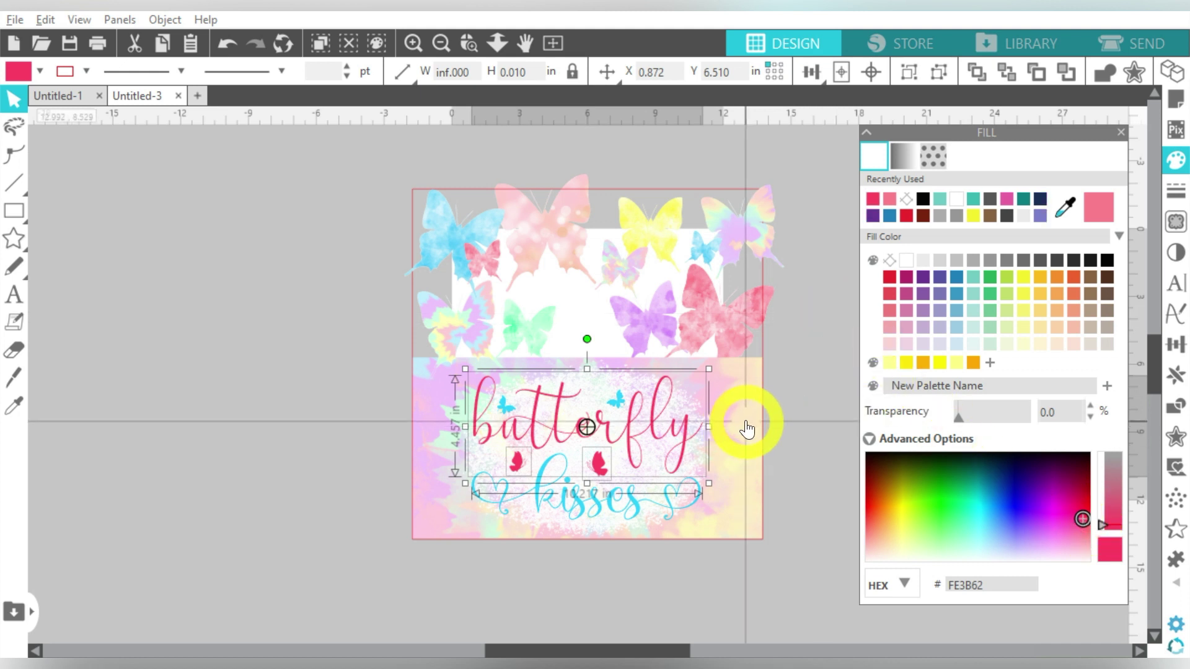
{"action": "left_click", "coordinate": [665, 501]}
Colour kisses and the small top butterflies with blue sampled from the blue butterfly, deepened to 07ADEA
{"action": "left_click", "coordinate": [668, 503]}
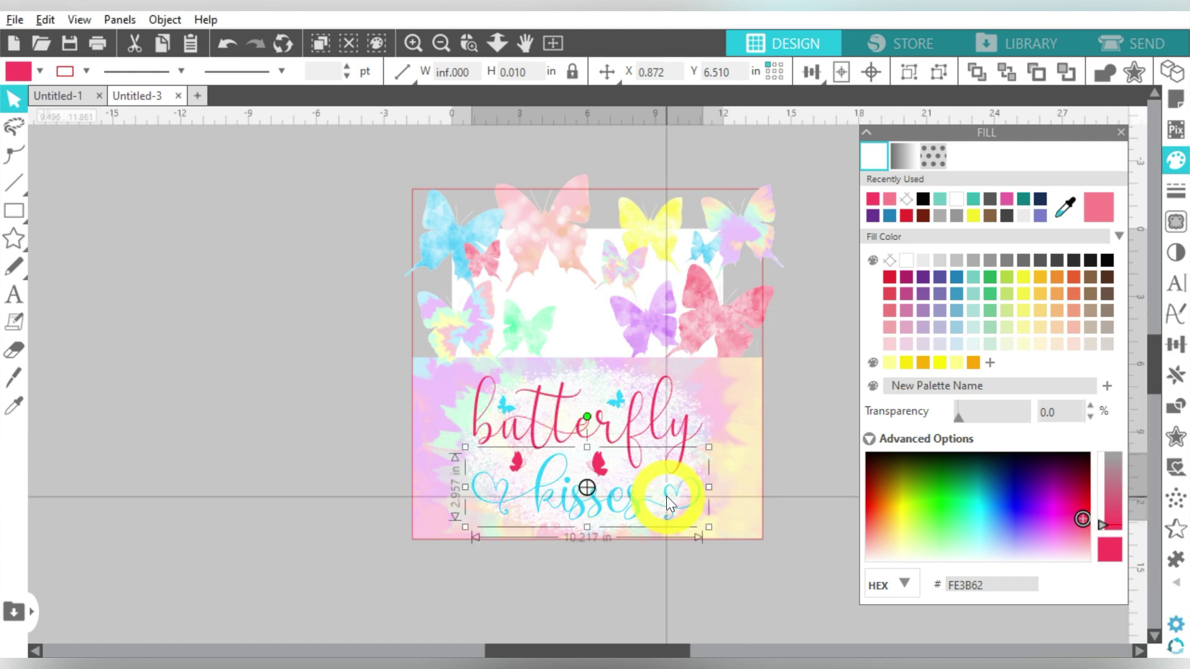
{"action": "left_click", "coordinate": [503, 410]}
{"action": "left_click", "coordinate": [503, 411], "text": "shift"}
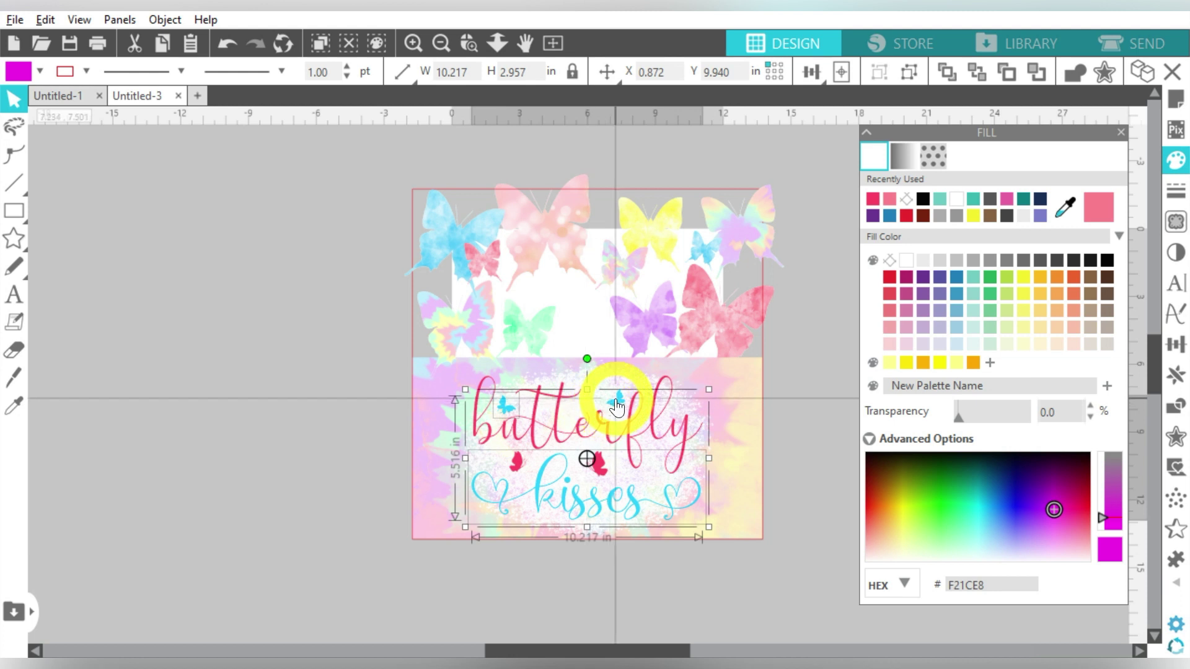
{"action": "left_click", "coordinate": [617, 404], "text": "shift"}
{"action": "key", "text": "i"}
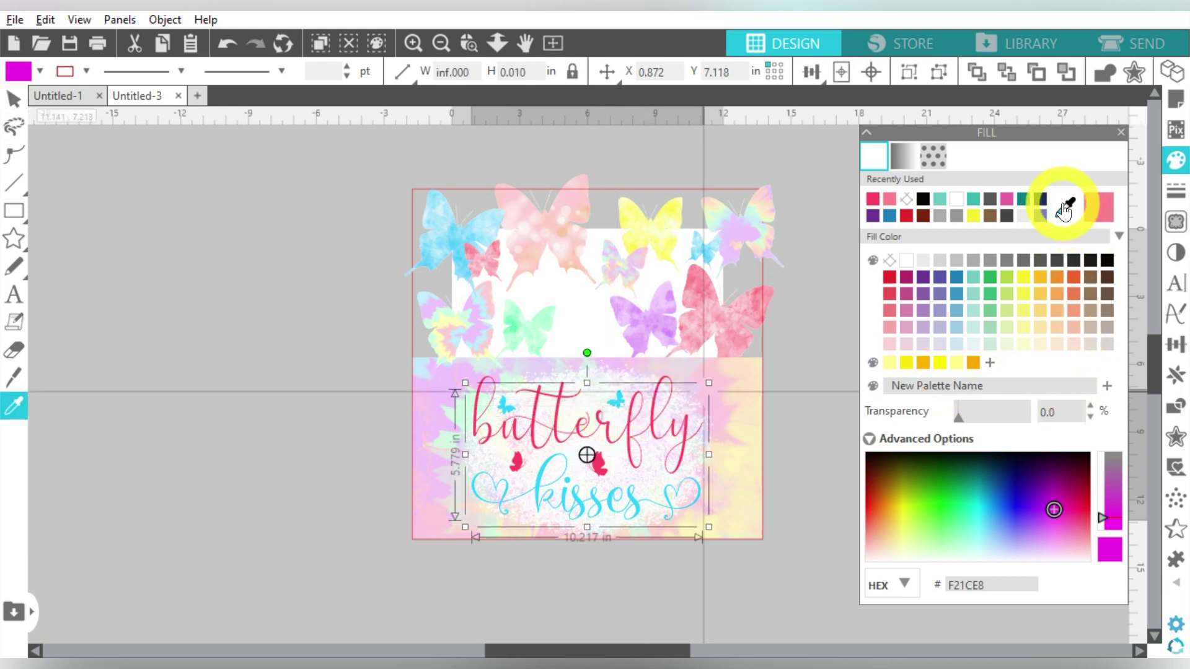
{"action": "left_click", "coordinate": [1066, 211]}
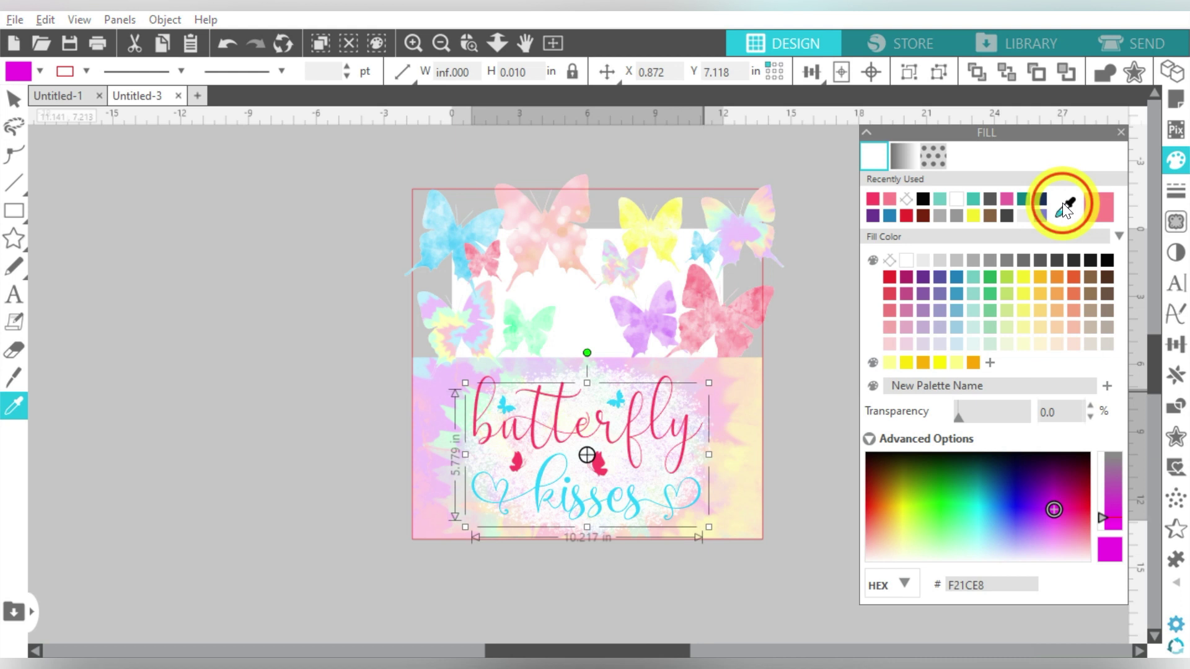
{"action": "left_click", "coordinate": [670, 291]}
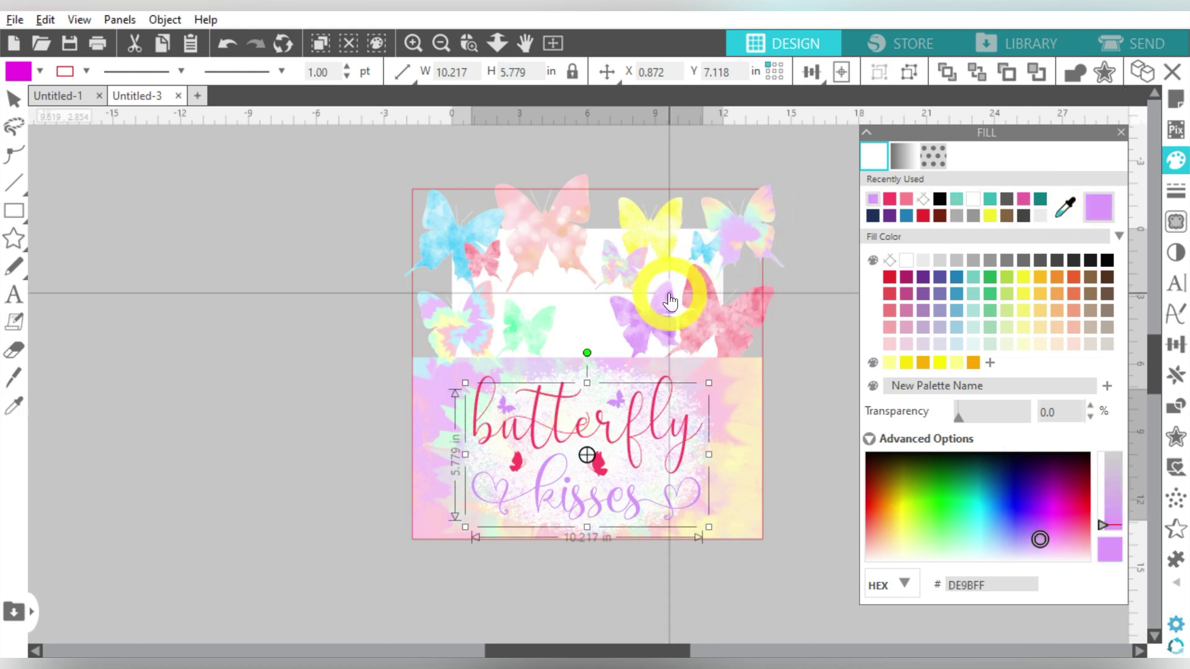
{"action": "left_click", "coordinate": [1065, 209]}
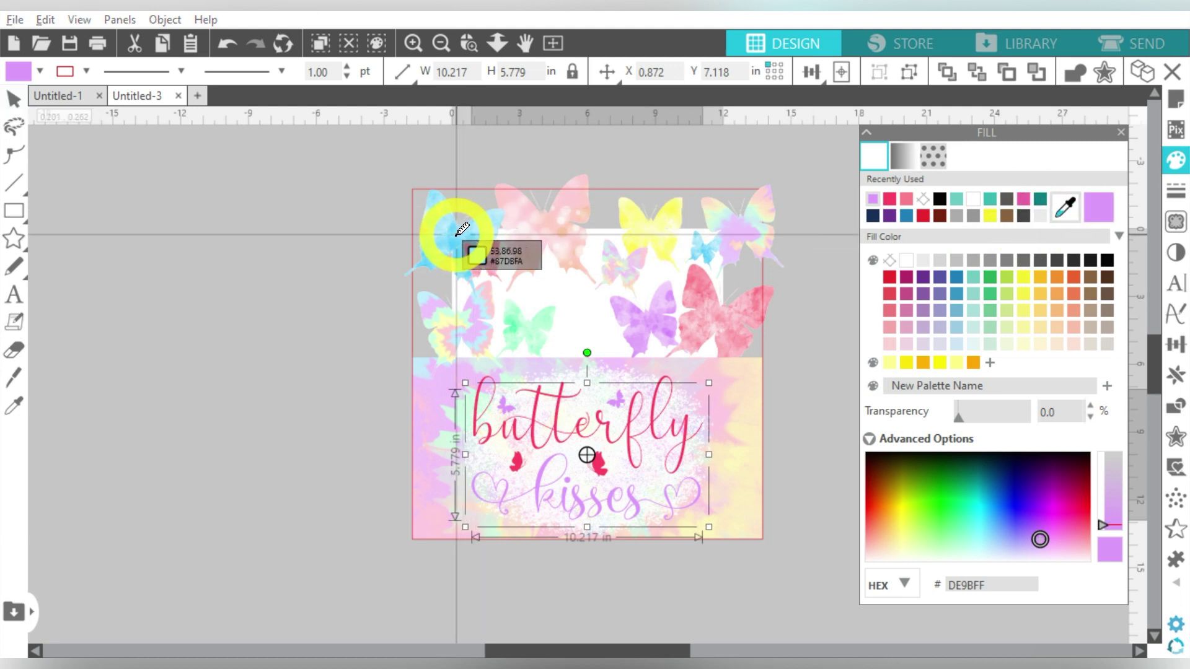
{"action": "left_click", "coordinate": [427, 260]}
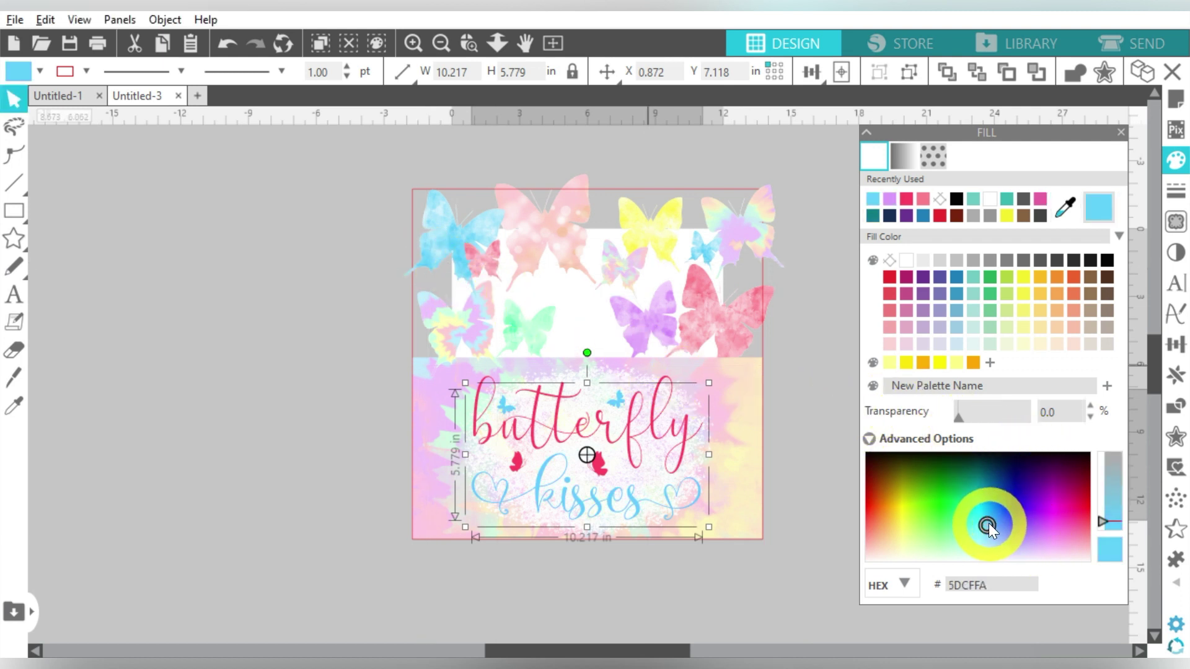
{"action": "left_click_drag", "start_coordinate": [988, 523], "coordinate": [988, 504]}
Lighten the pink of the word butterfly to FE5975
{"action": "left_click", "coordinate": [651, 414]}
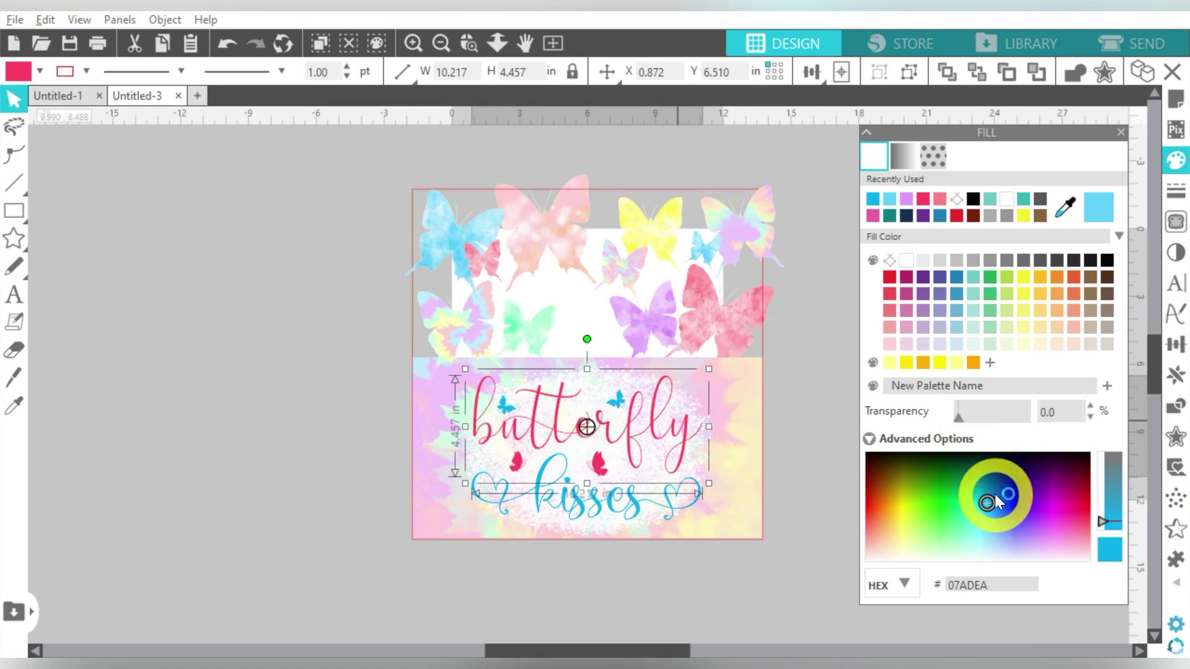
{"action": "left_click", "coordinate": [1083, 520]}
{"action": "left_click_drag", "start_coordinate": [1083, 520], "coordinate": [1084, 526]}
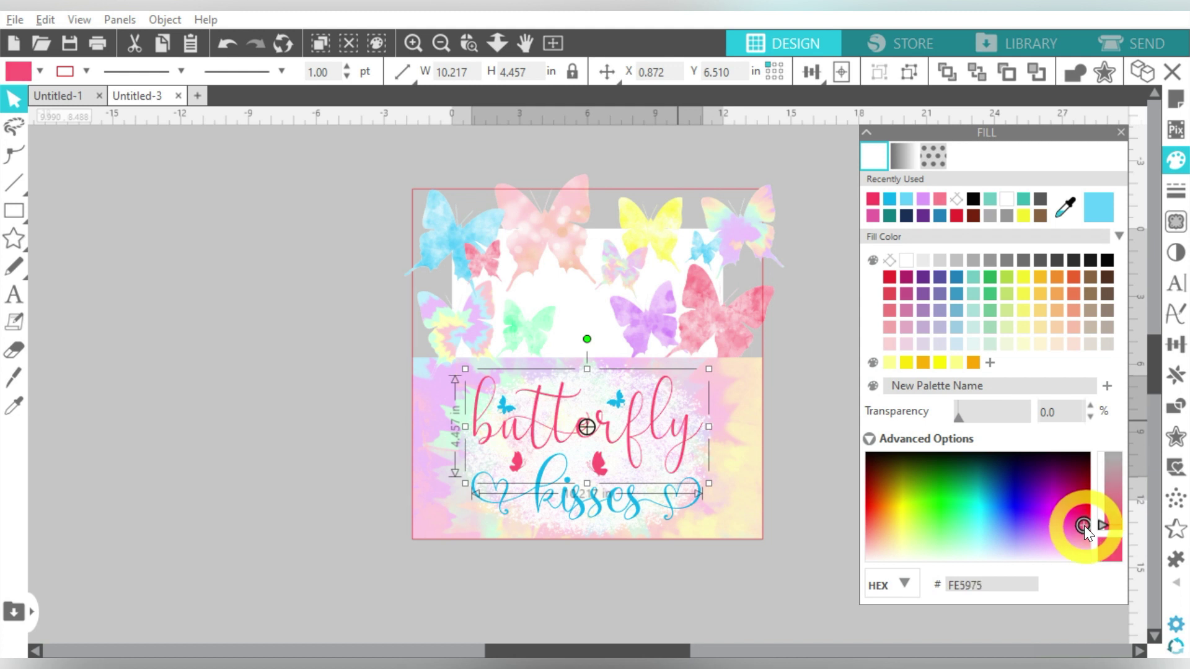
{"action": "left_click", "coordinate": [807, 323]}
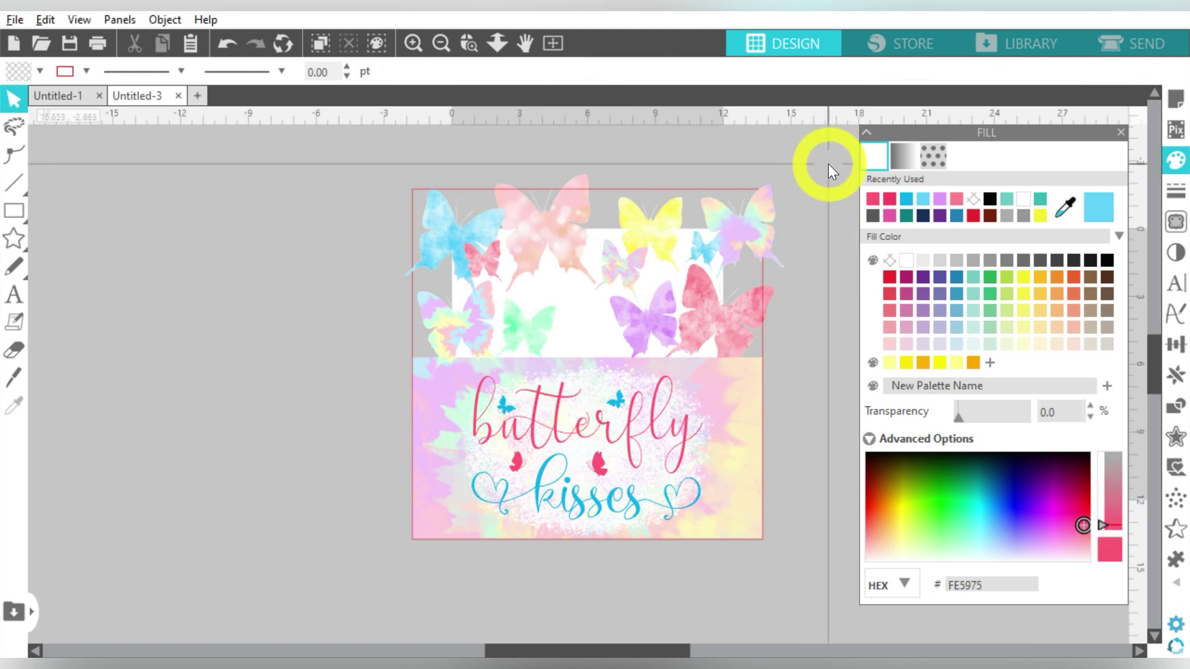
Marquee-select the watercolour butterflies and group them into one object
{"action": "left_click", "coordinate": [716, 190]}
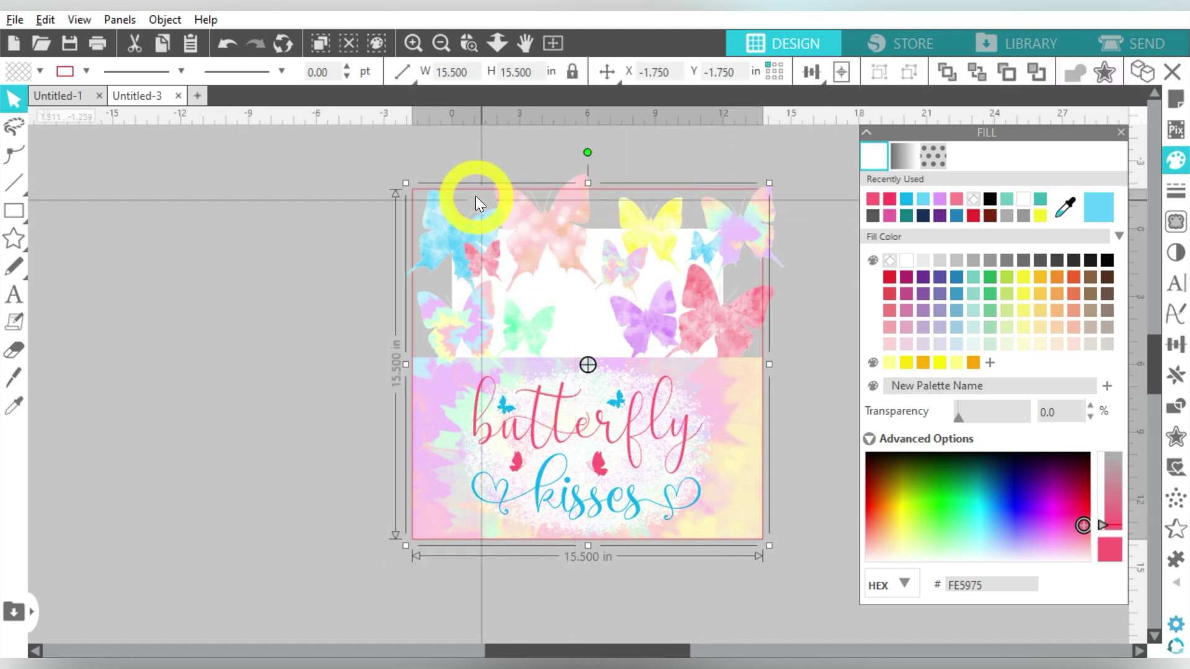
{"action": "left_click_drag", "start_coordinate": [464, 196], "coordinate": [733, 340]}
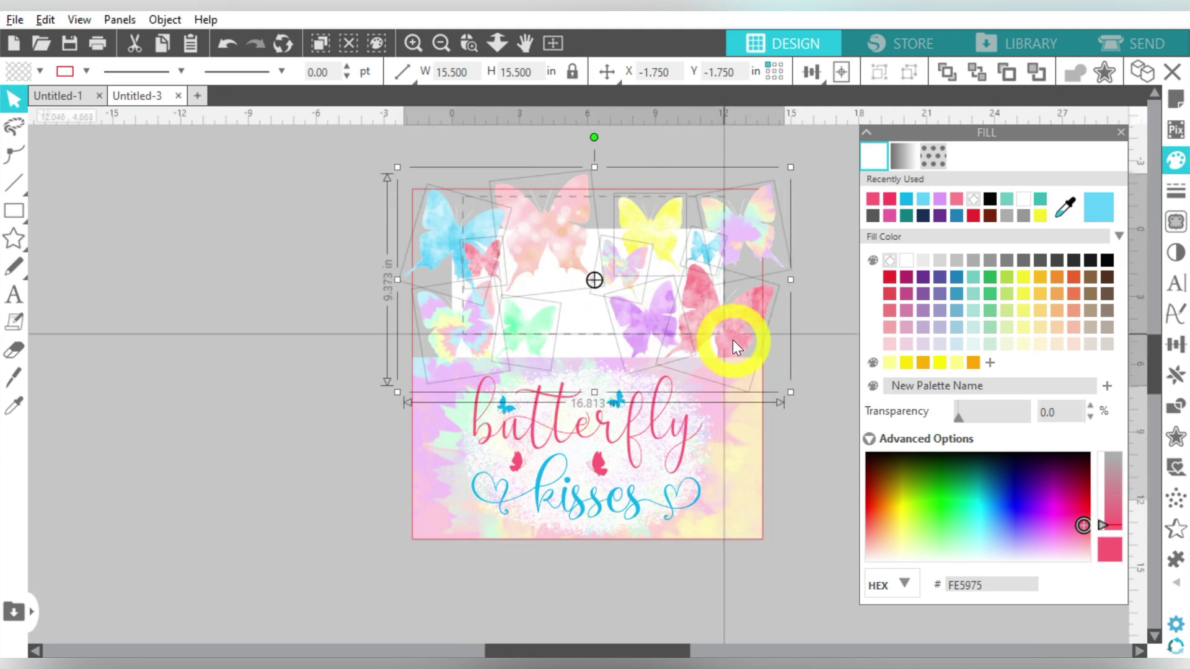
{"action": "right_click", "coordinate": [734, 340]}
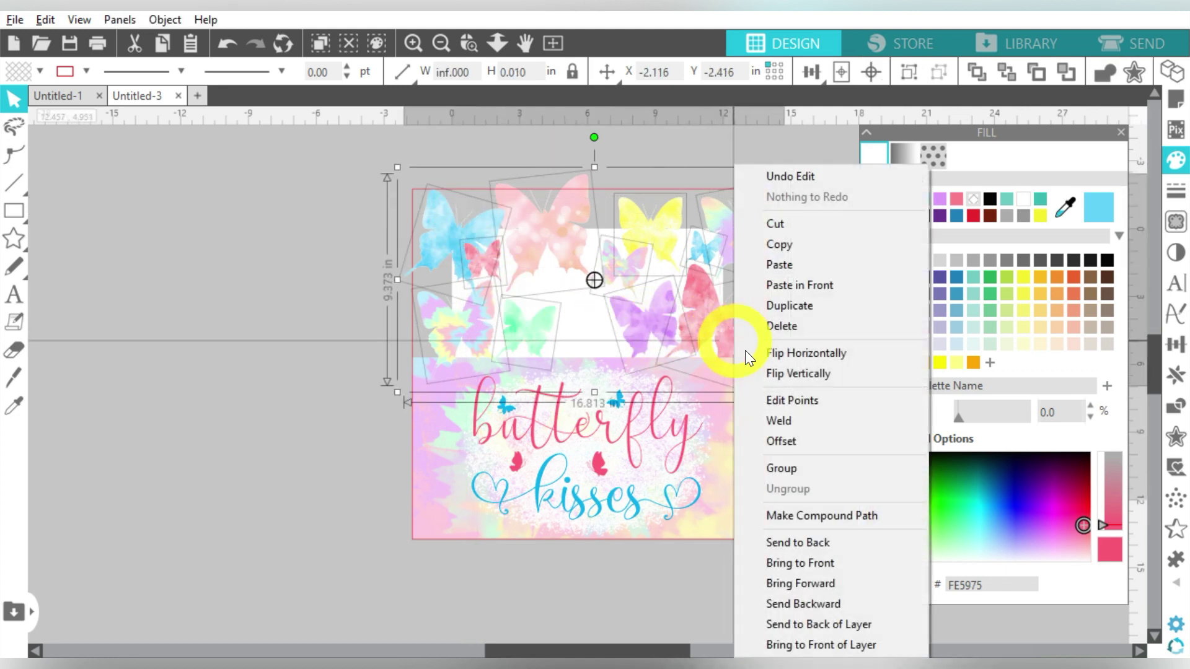
{"action": "left_click", "coordinate": [786, 467]}
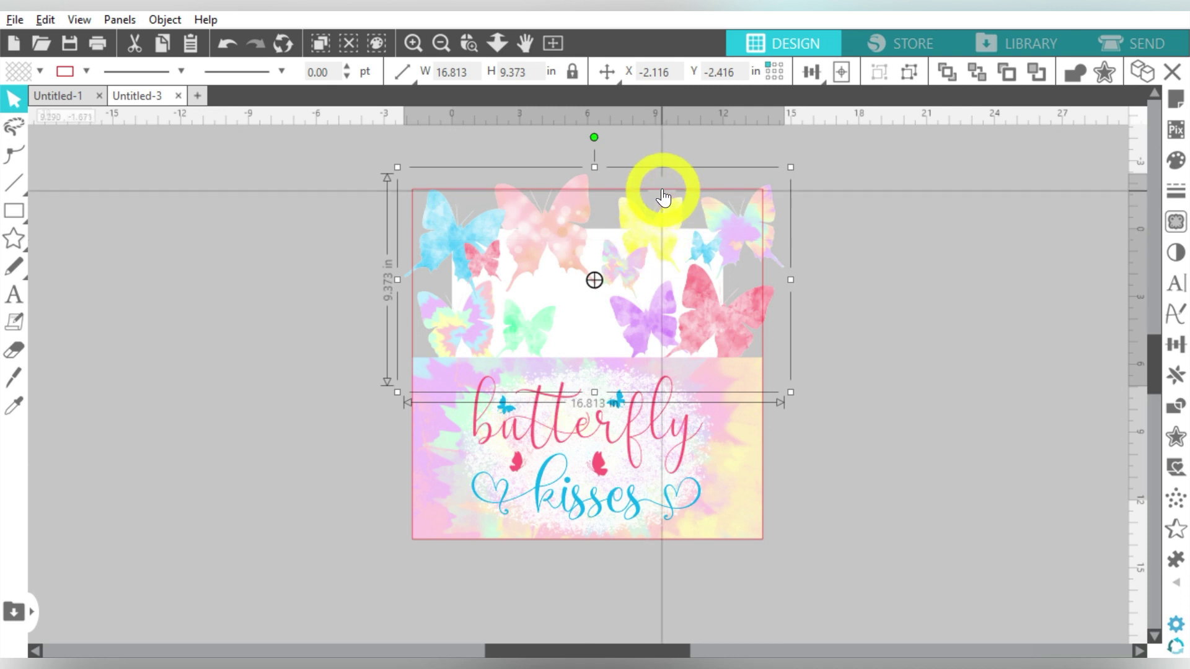
Select the tie-dye pocket sign below the butterfly cluster
{"action": "left_click", "coordinate": [664, 197]}
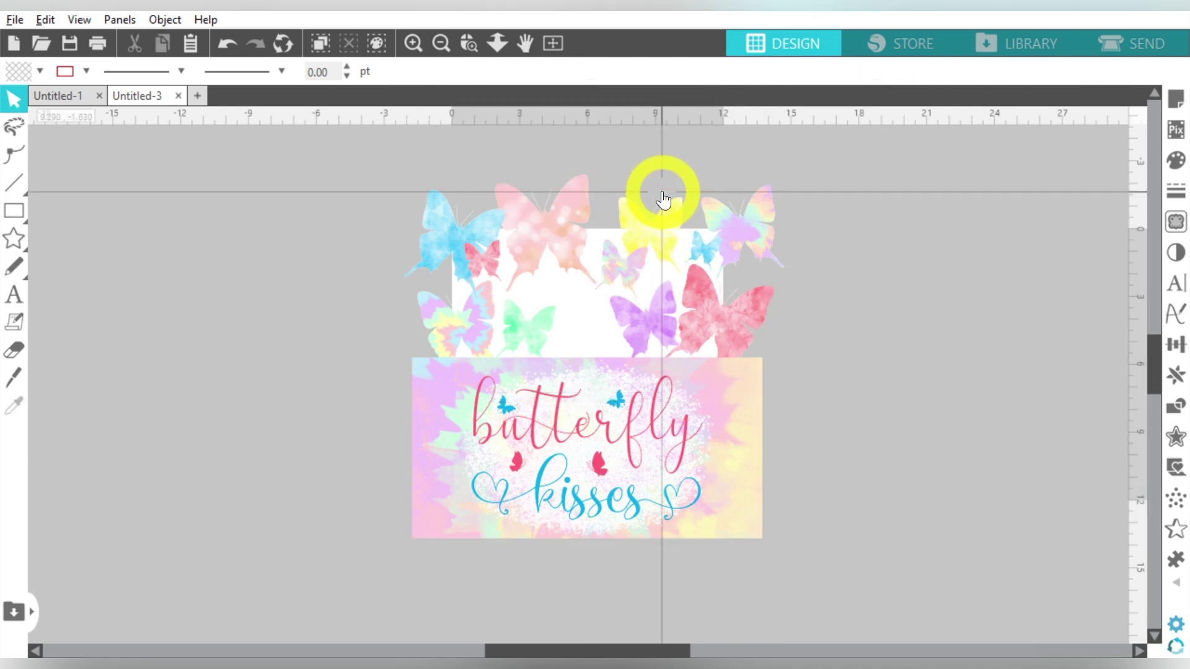
{"action": "left_click_drag", "start_coordinate": [831, 417], "coordinate": [629, 514]}
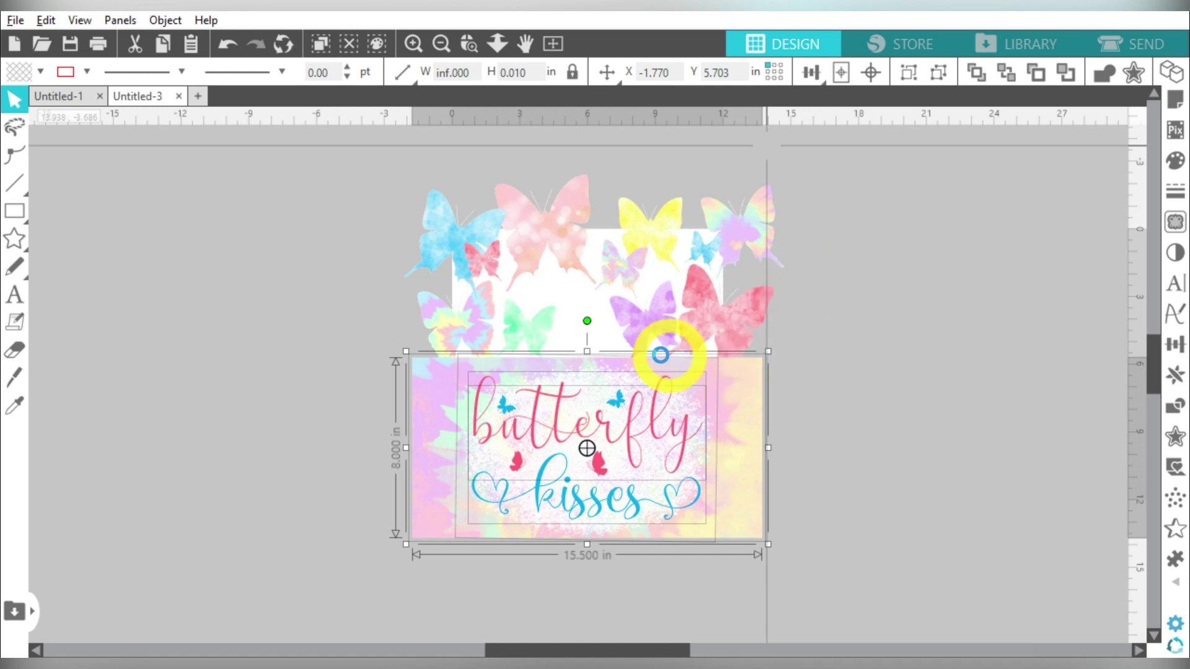
{"action": "left_click", "coordinate": [756, 364]}
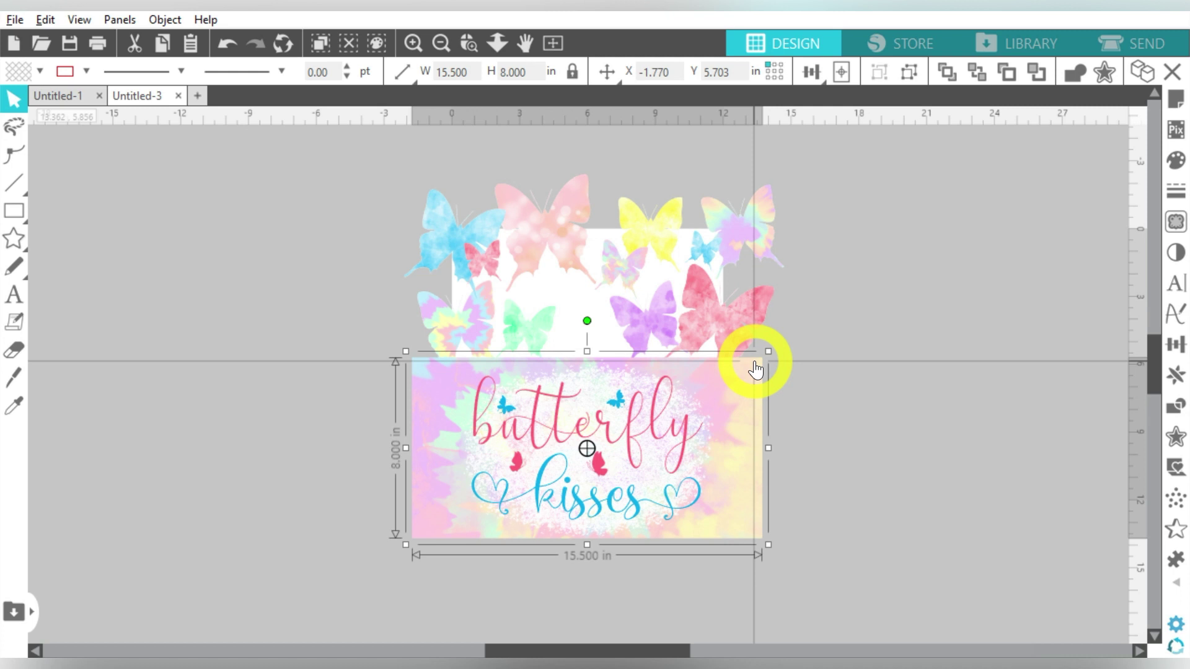